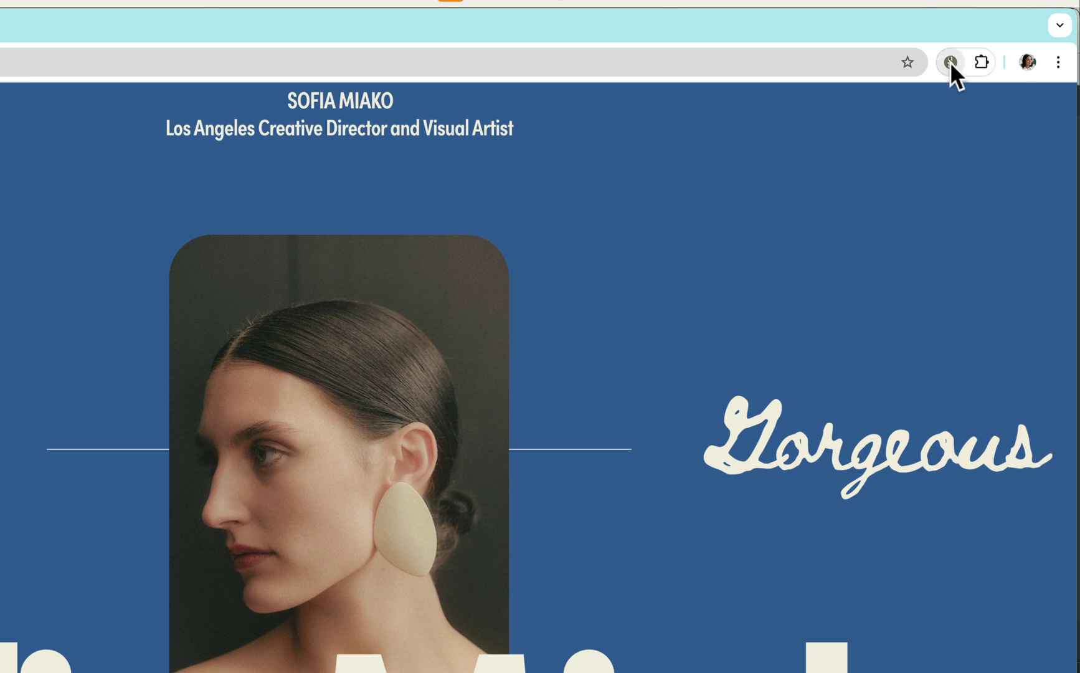
- Inspect the subtitle and the homepage image gallery with Selector Helper, then copy a .gallery-grid-item-wrapper selector
{"action": "left_click", "coordinate": [950, 62]}
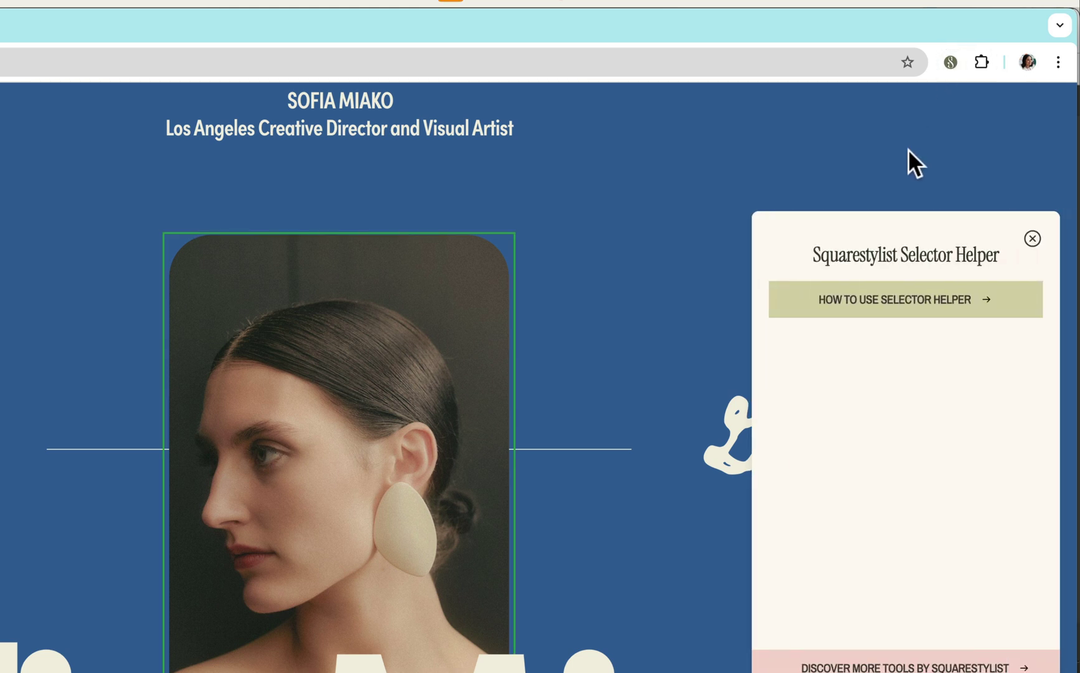
{"action": "left_click", "coordinate": [459, 123]}
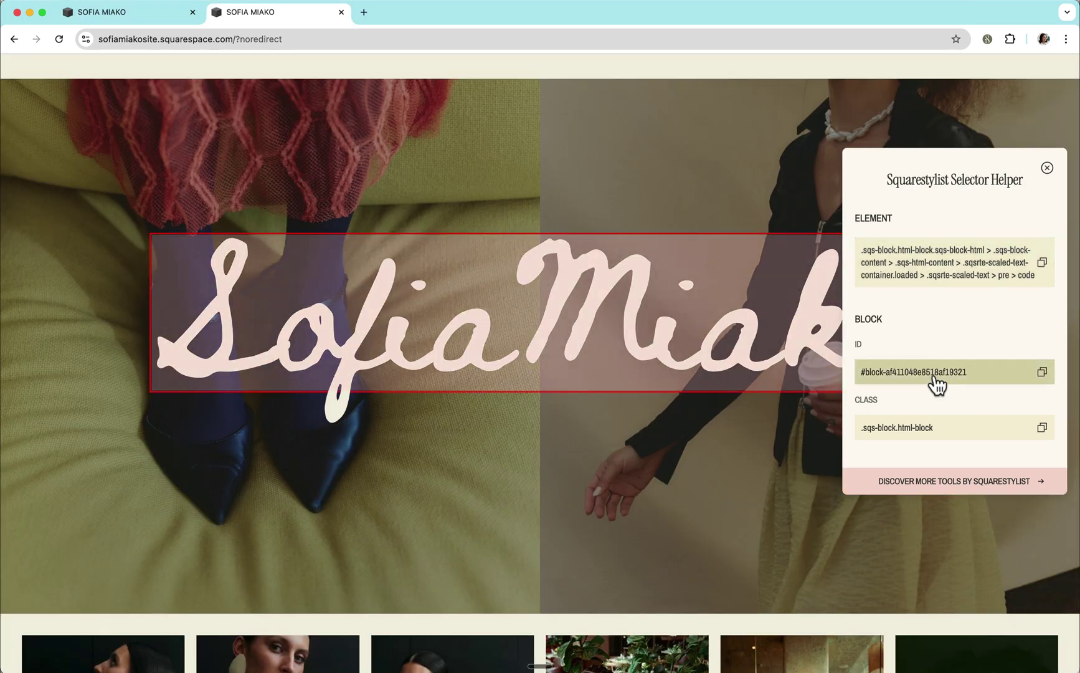
{"action": "scroll", "coordinate": [914, 435], "scroll_direction": "down", "scroll_amount": 2}
{"action": "scroll", "coordinate": [914, 435], "scroll_direction": "down", "scroll_amount": 2}
{"action": "scroll", "coordinate": [588, 458], "scroll_direction": "down", "scroll_amount": 6}
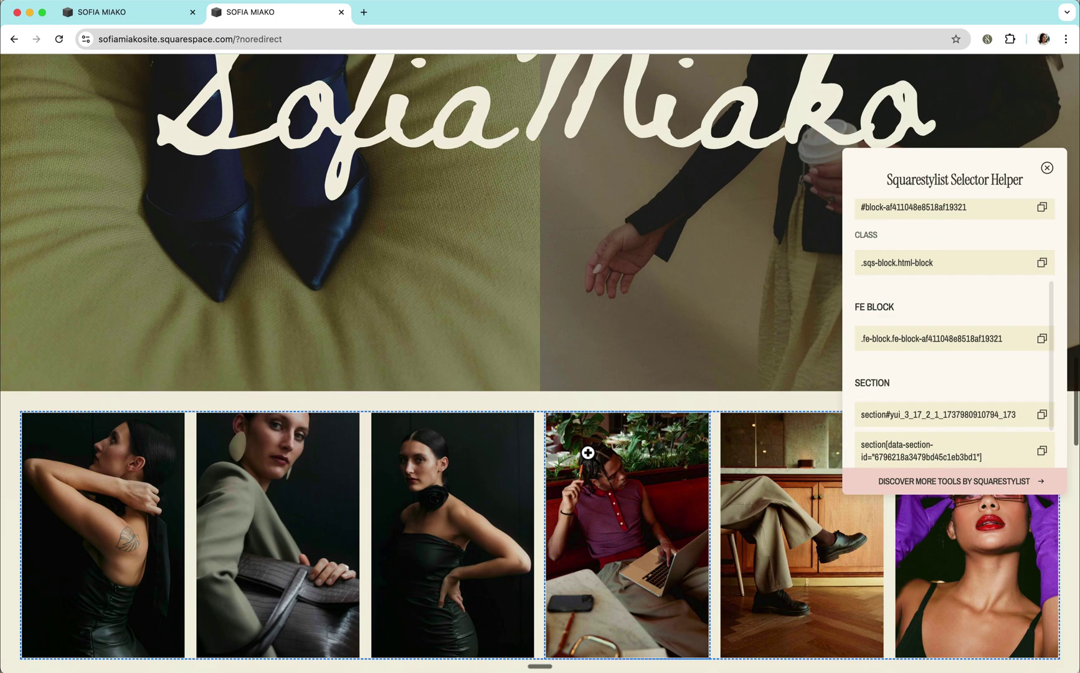
{"action": "scroll", "coordinate": [588, 453], "scroll_direction": "down", "scroll_amount": 3}
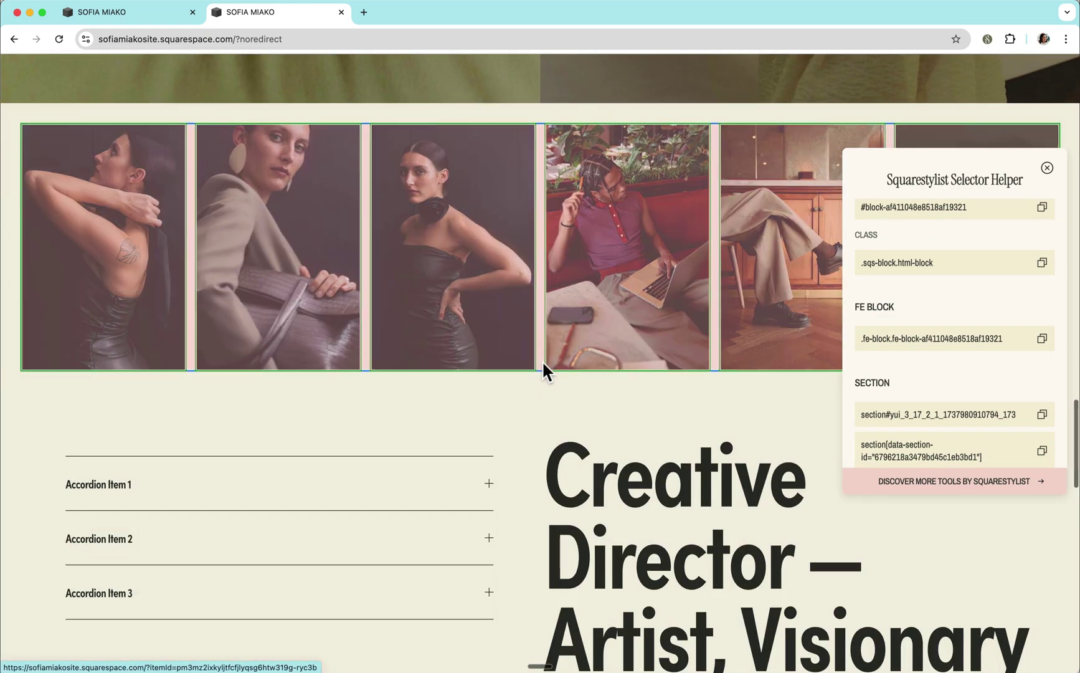
{"action": "left_click", "coordinate": [541, 358]}
{"action": "left_click", "coordinate": [892, 321]}
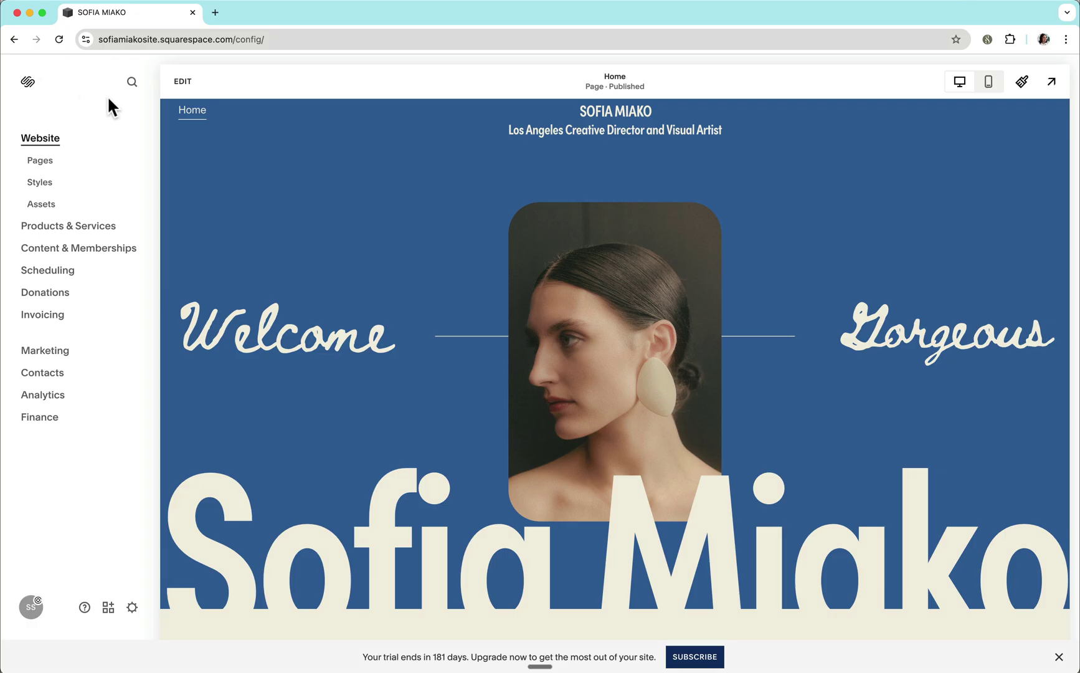
- Find Custom CSS via the 'css' search and paste .header-title-text { background-color:red; }
{"action": "left_click", "coordinate": [131, 81]}
{"action": "type", "text": "css"}
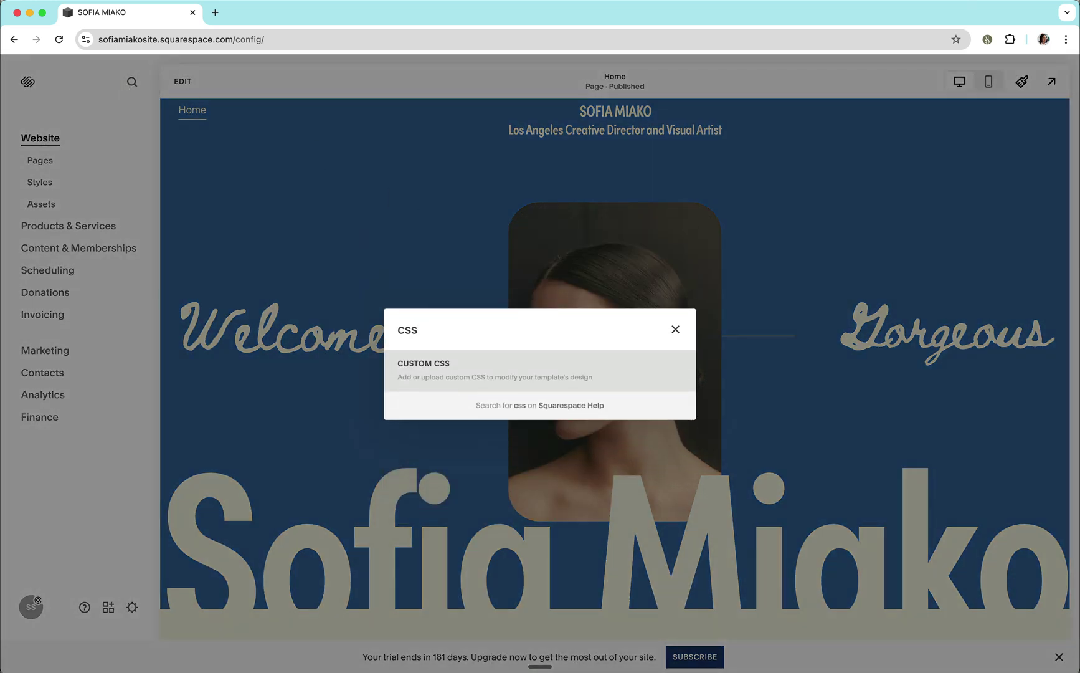
{"action": "key", "text": "Return"}
{"action": "type", "text": ".header-title-text {   background-color:red; }"}
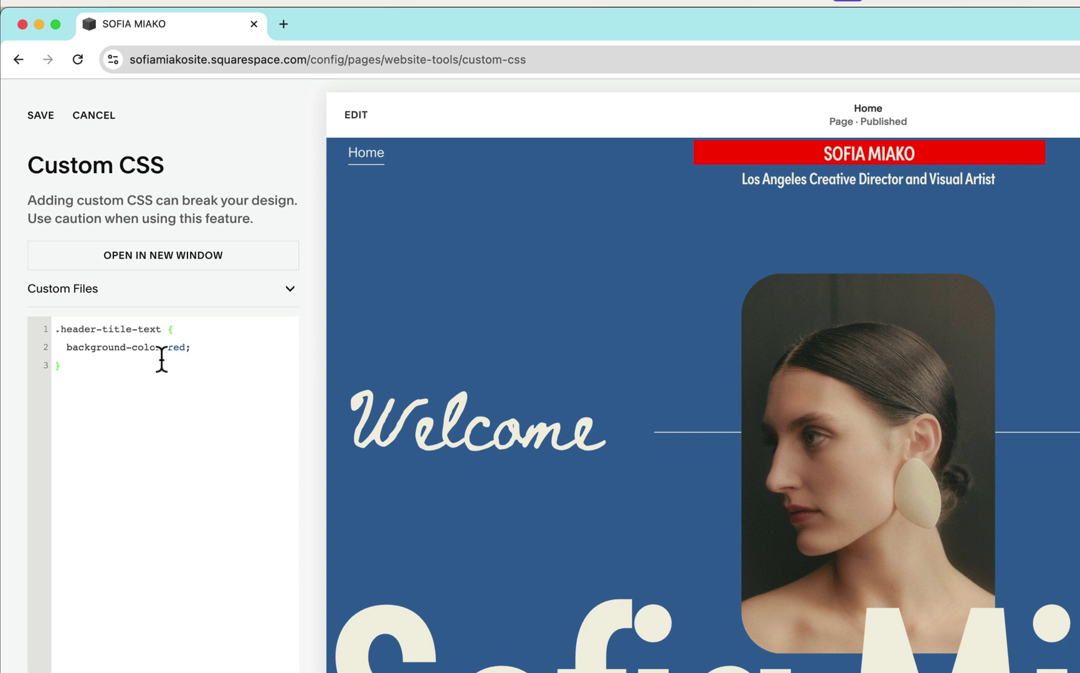
- Select the background-color declaration and check a Google search about CSS borders
{"action": "left_click_drag", "start_coordinate": [217, 350], "coordinate": [63, 347]}
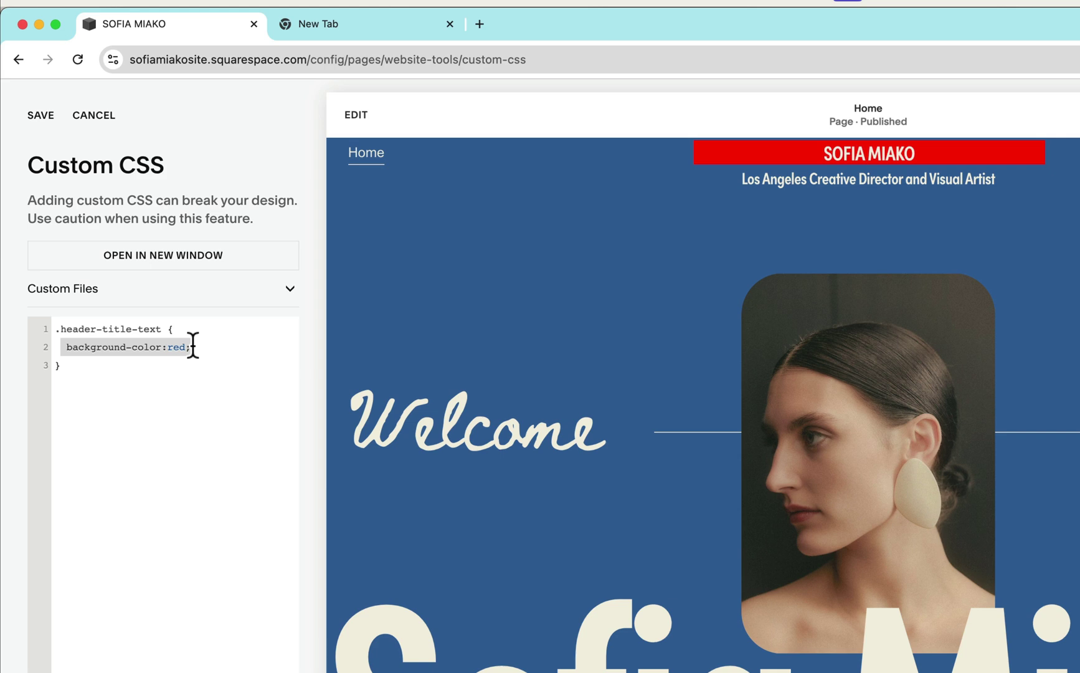
{"action": "left_click", "coordinate": [329, 25]}
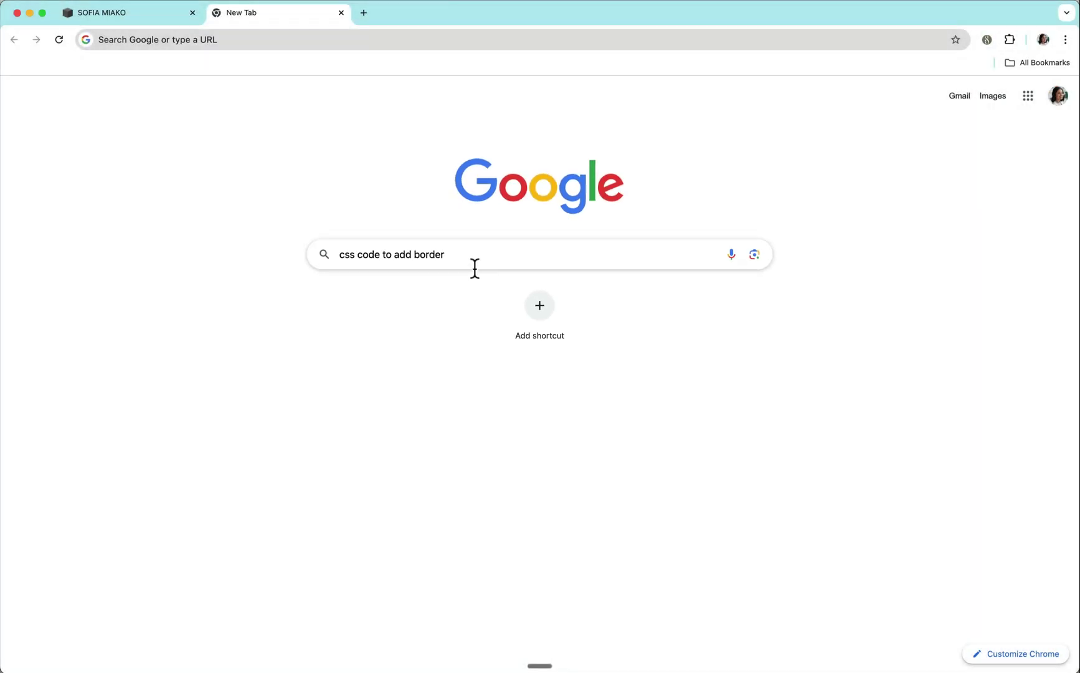
{"action": "left_click", "coordinate": [132, 13]}
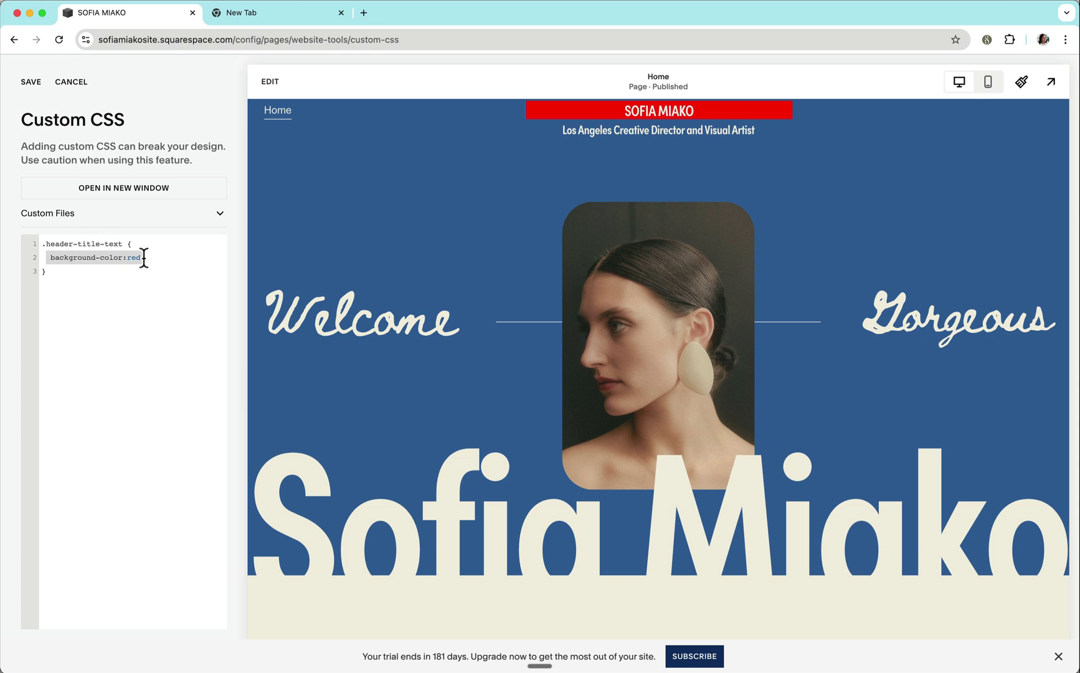
{"action": "left_click", "coordinate": [126, 244]}
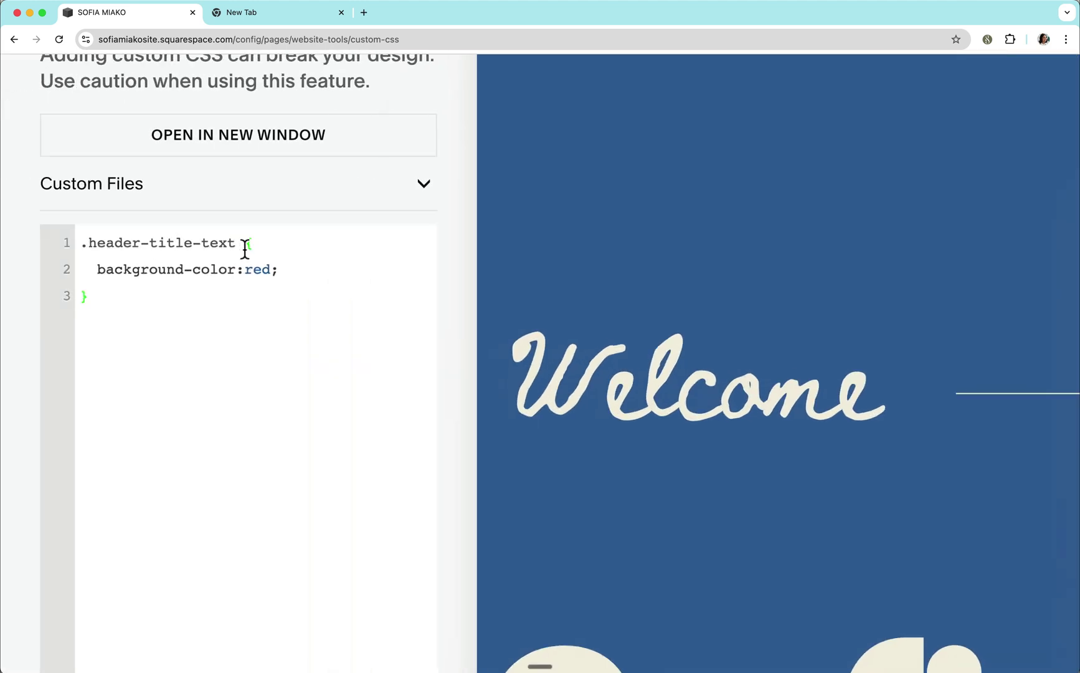
- Select the .header-title-text selector, close DevTools, and inspect the site title in Selector Helper
{"action": "left_click_drag", "start_coordinate": [237, 243], "coordinate": [41, 249]}
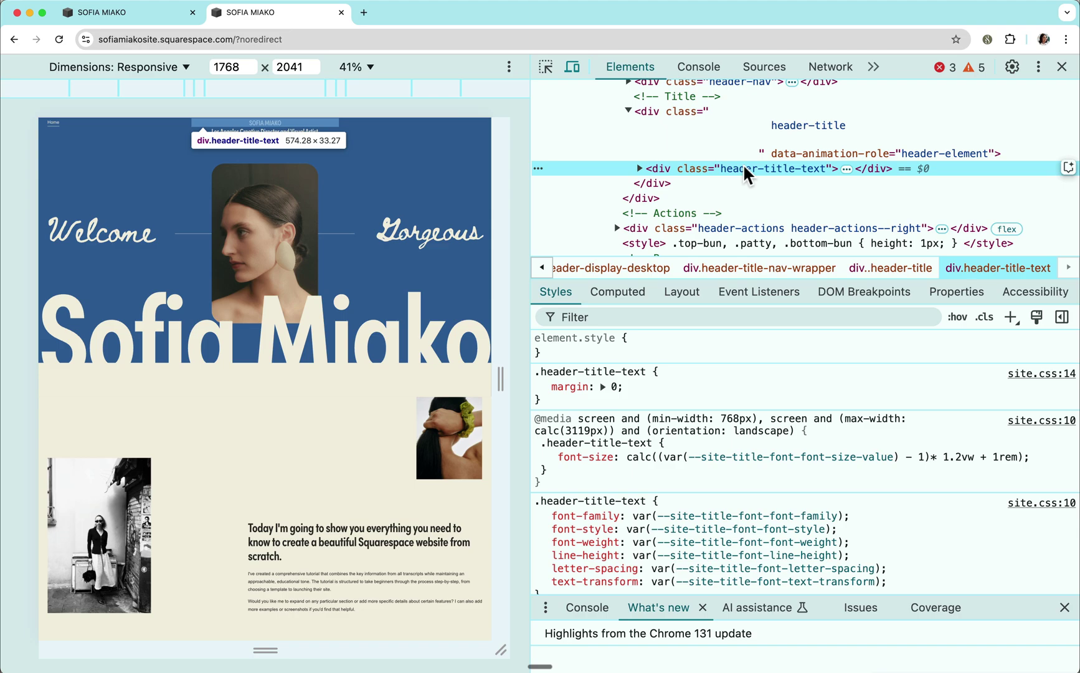
{"action": "key", "text": "super+alt+i"}
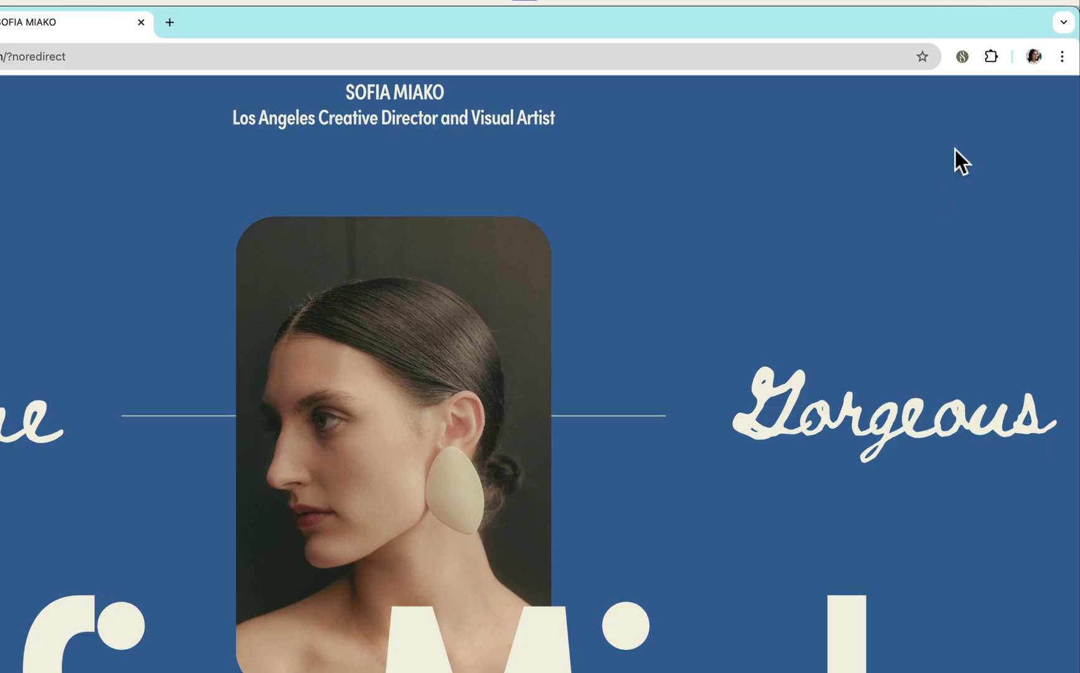
{"action": "left_click", "coordinate": [964, 55]}
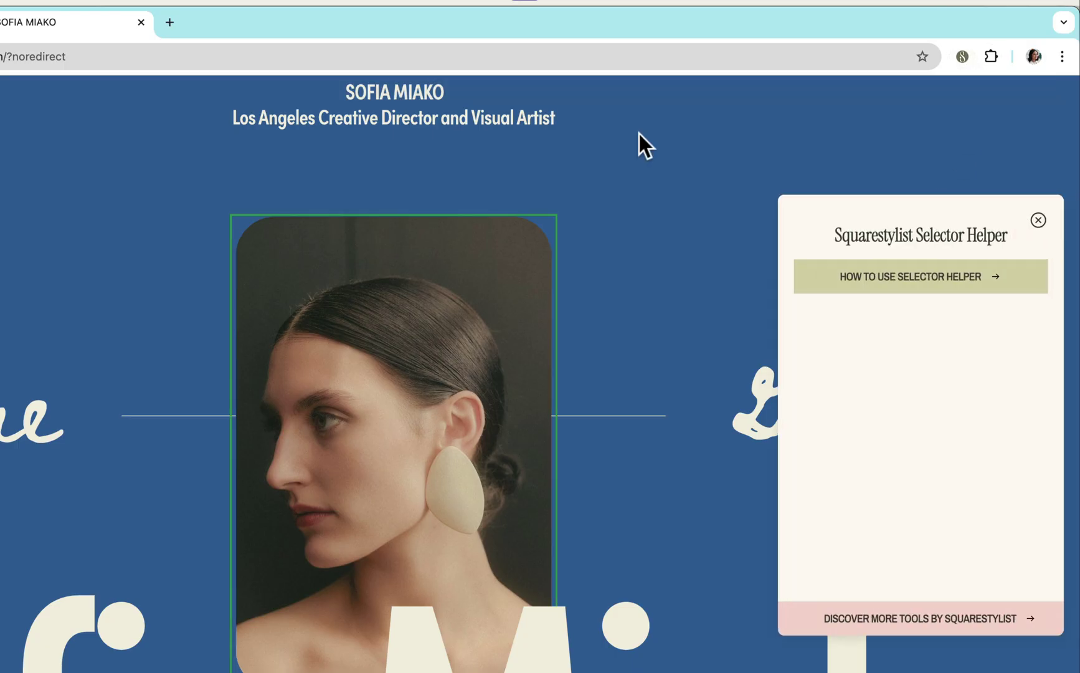
{"action": "left_click", "coordinate": [427, 94]}
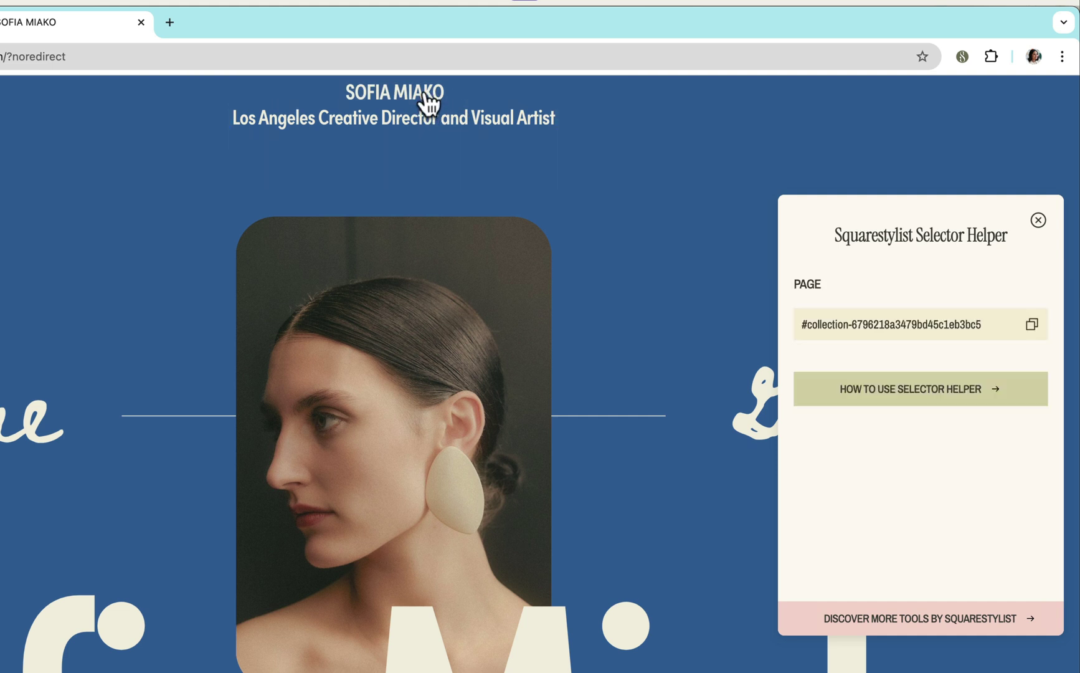
{"action": "left_click", "coordinate": [458, 95]}
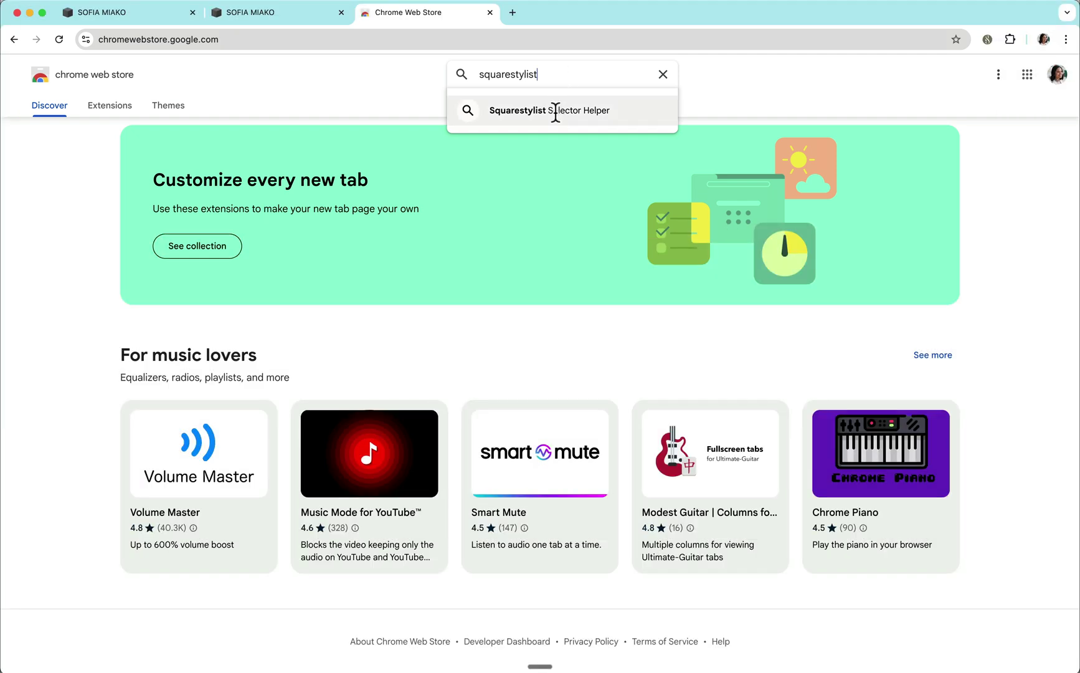
- Open the Squarestylist Selector Helper store listing from the search suggestion
{"action": "left_click", "coordinate": [553, 111]}
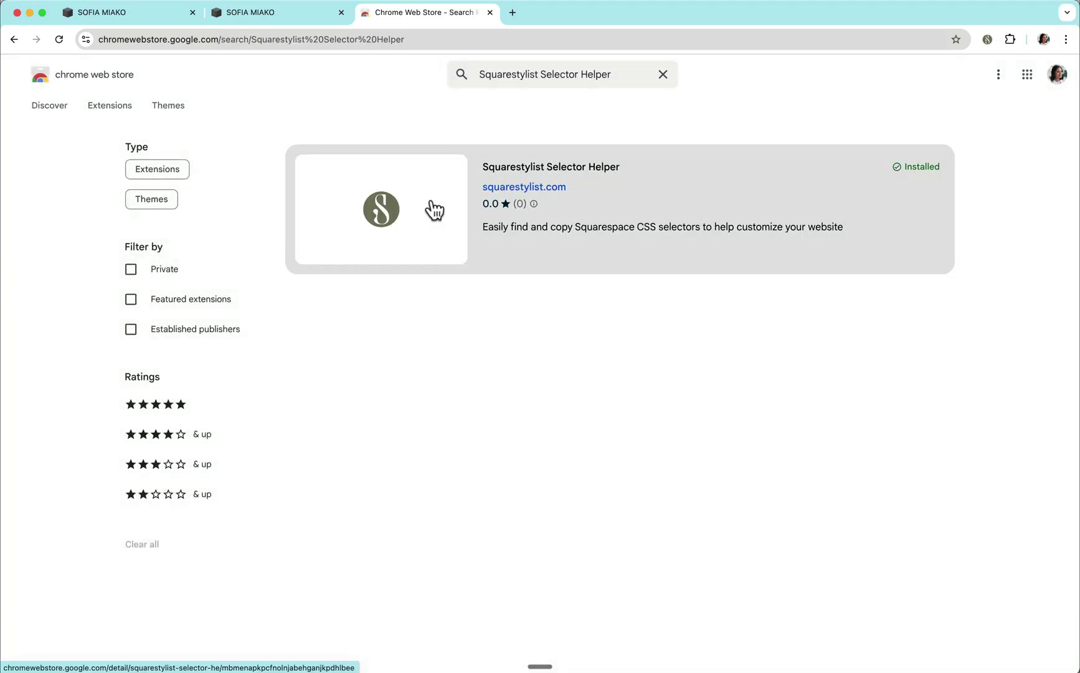
{"action": "left_click", "coordinate": [434, 210]}
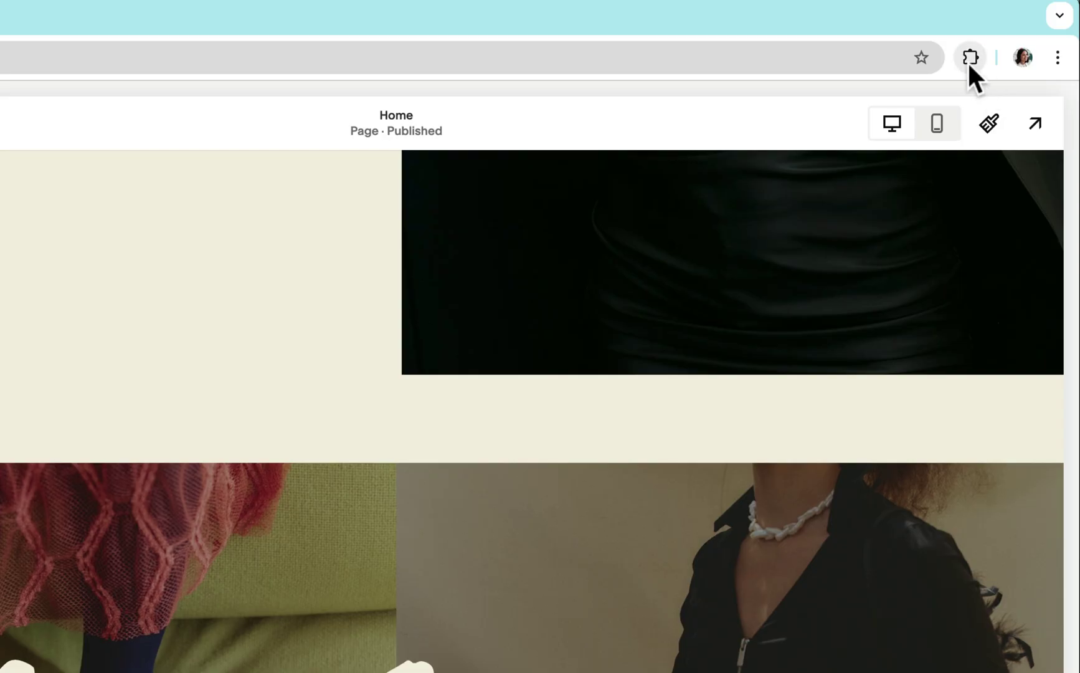
- Pin Squarestylist Selector Helper to the Chrome toolbar from the Extensions menu
{"action": "left_click", "coordinate": [970, 58]}
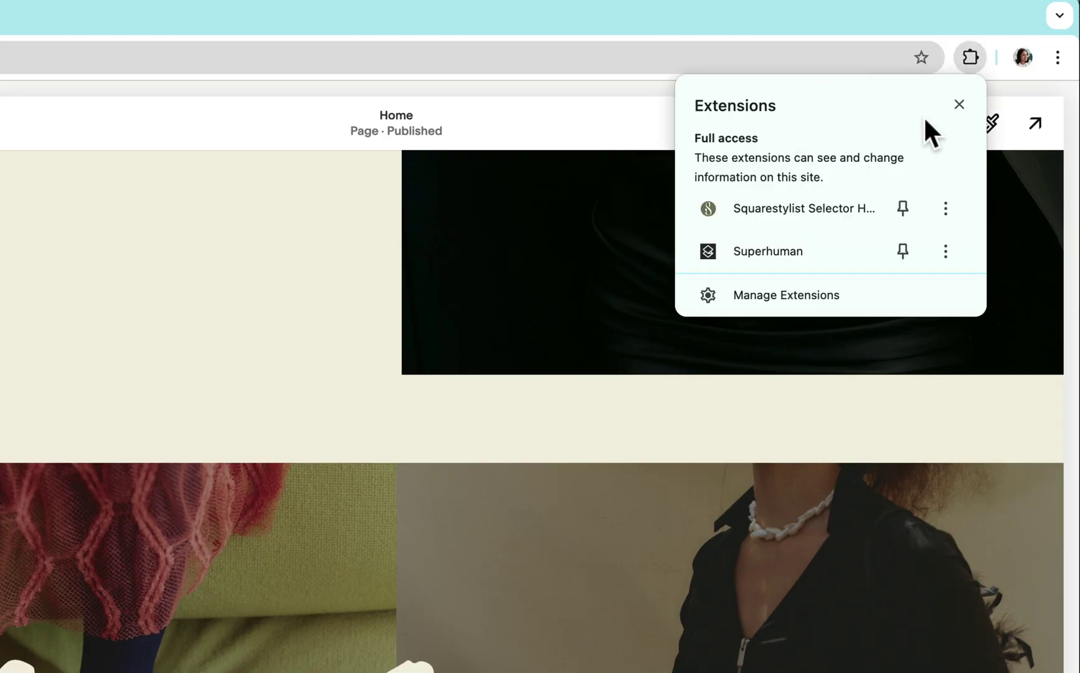
{"action": "left_click", "coordinate": [903, 206]}
{"action": "left_click", "coordinate": [491, 171]}
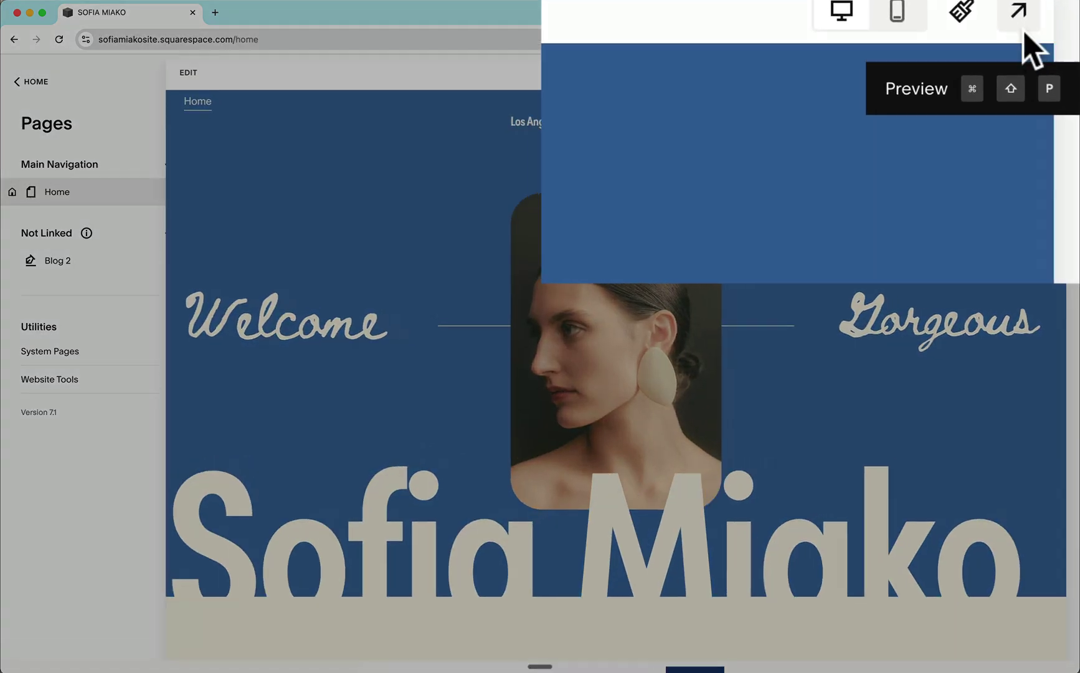
- Copy the site's preview address into a new tab with ?noredirect appended and load it
{"action": "left_click", "coordinate": [1026, 31]}
{"action": "left_click", "coordinate": [268, 37]}
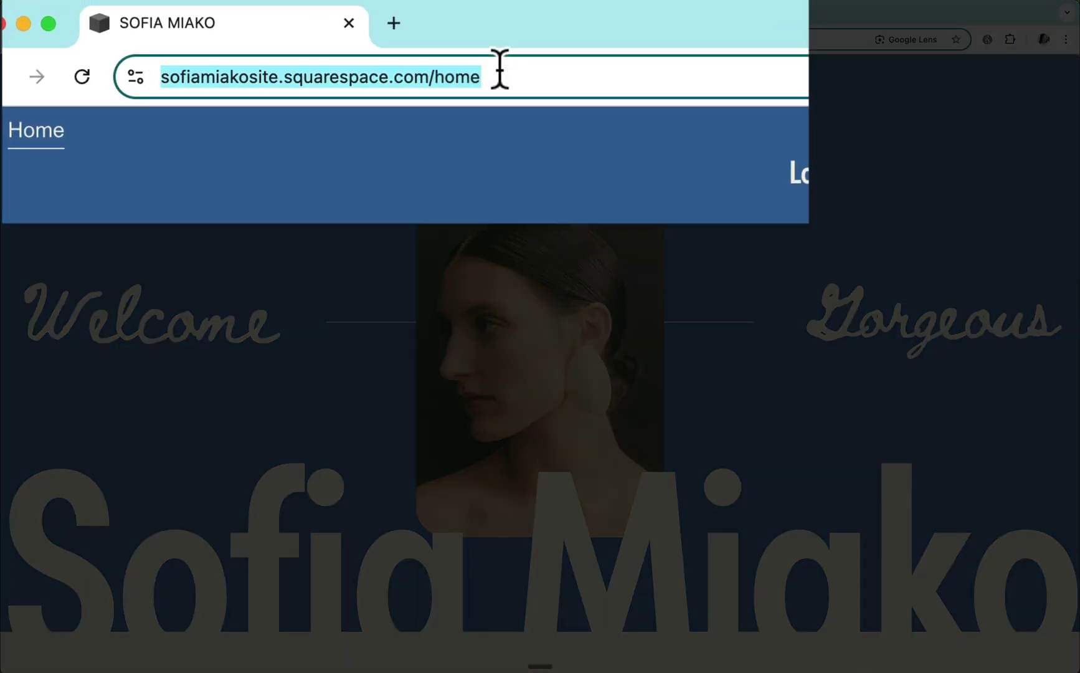
{"action": "key", "text": "super+c"}
{"action": "key", "text": "super+t"}
{"action": "key", "text": "super+v"}
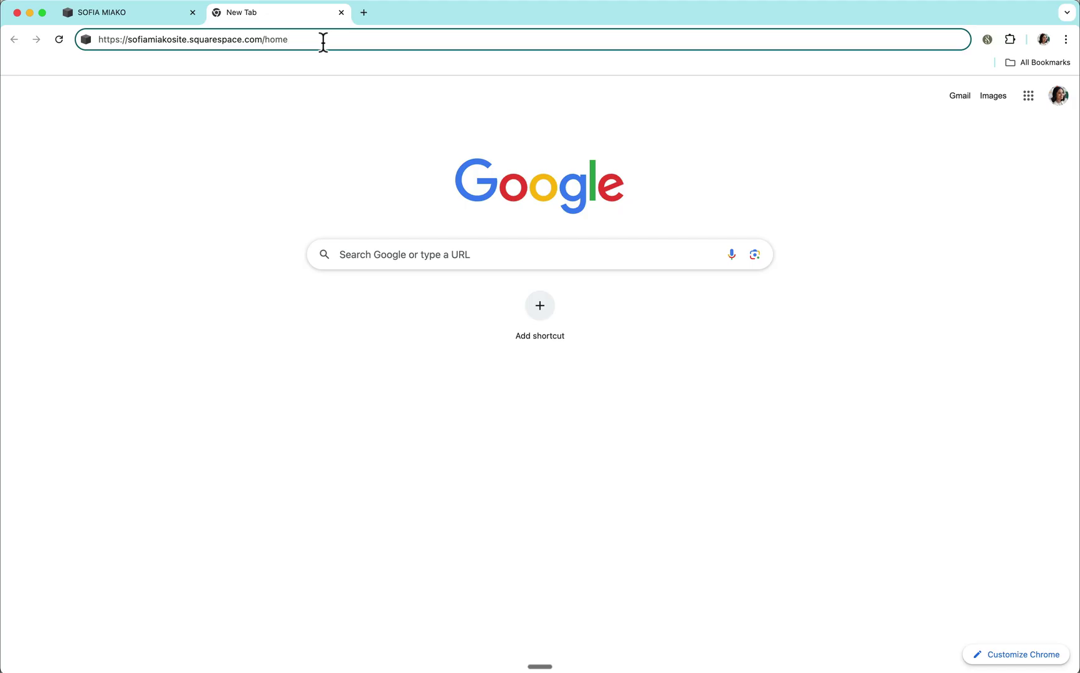
{"action": "type", "text": "?"}
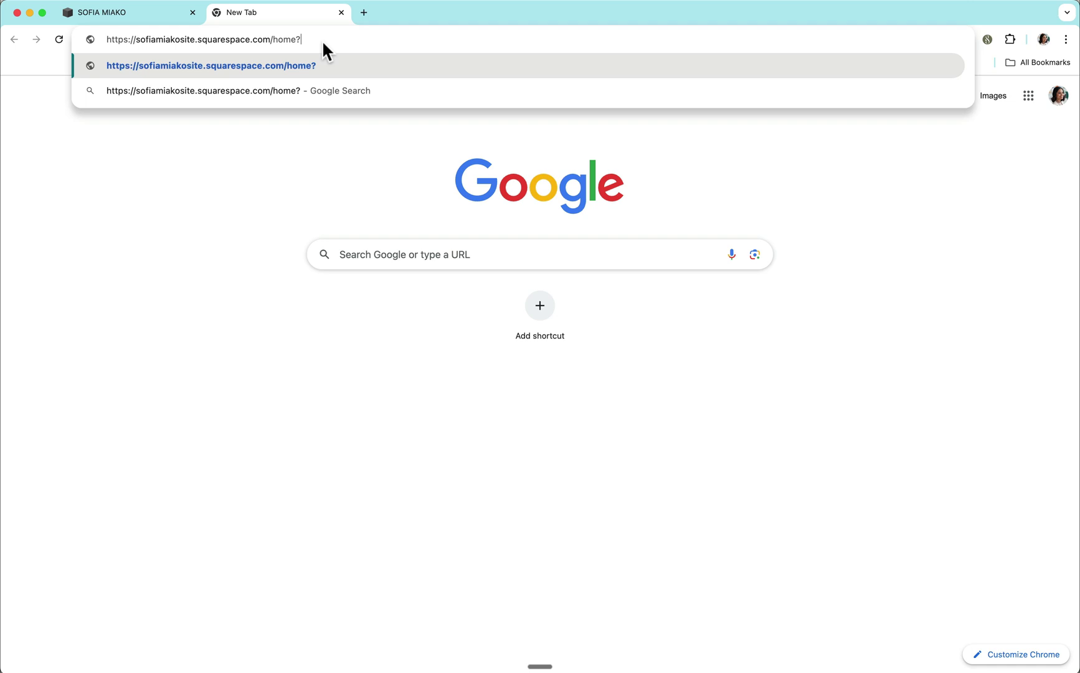
{"action": "type", "text": "no"}
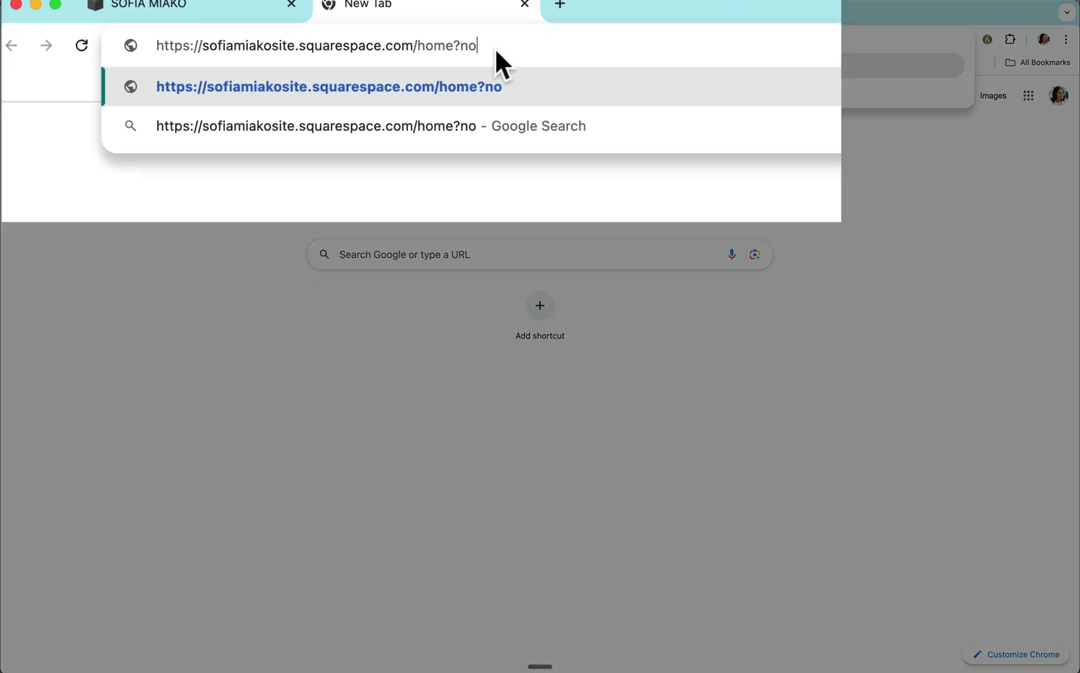
{"action": "type", "text": "redire"}
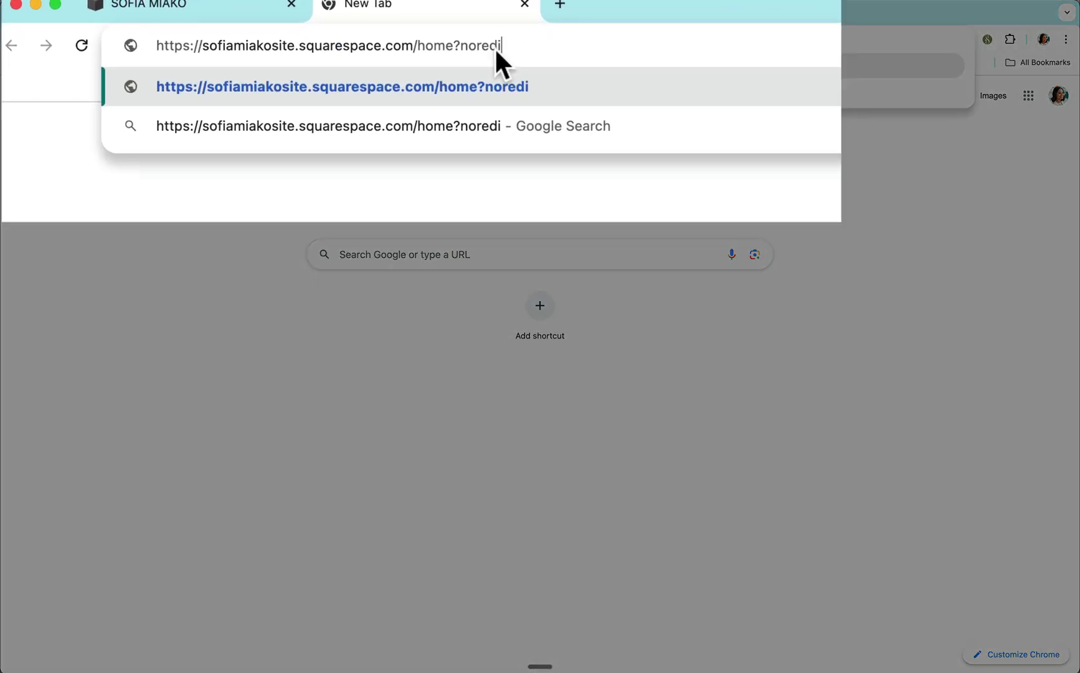
{"action": "type", "text": "ct"}
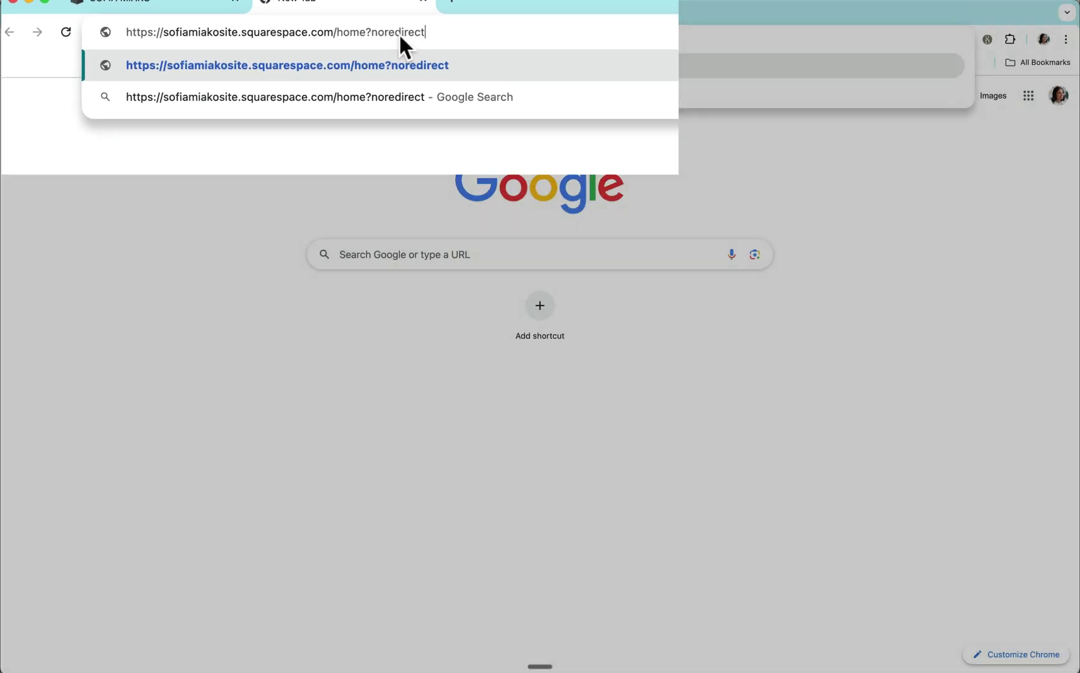
{"action": "key", "text": "Return"}
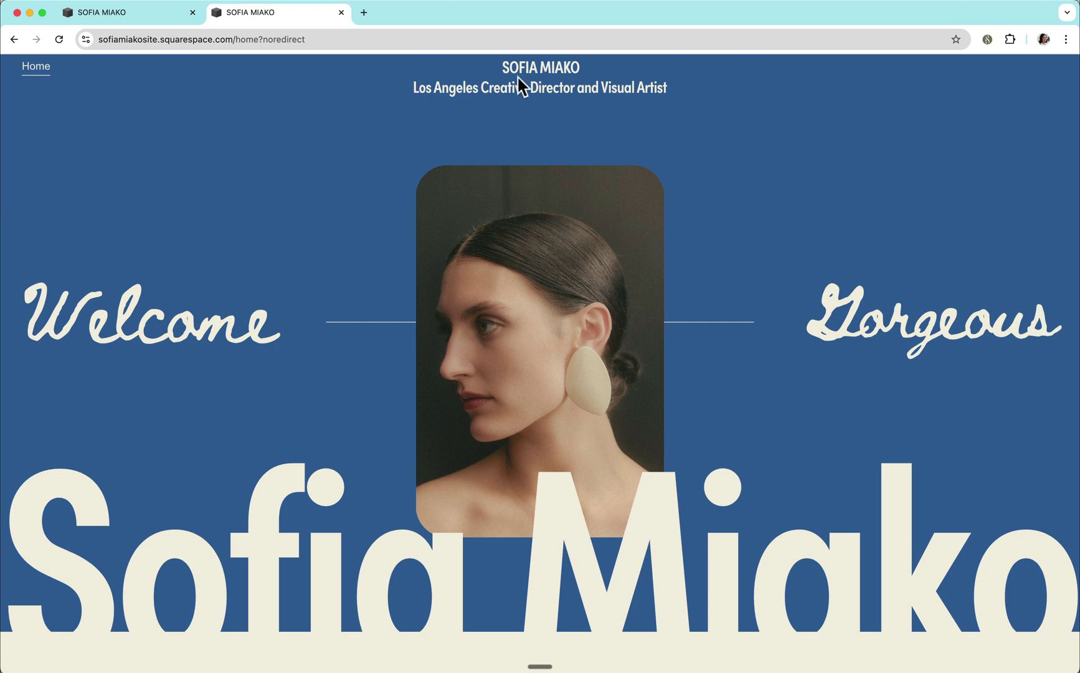
- Inspect the portrait image in Squarestylist to reveal block ID #block-13fc9b9d40df48036e13
{"action": "left_click", "coordinate": [988, 40]}
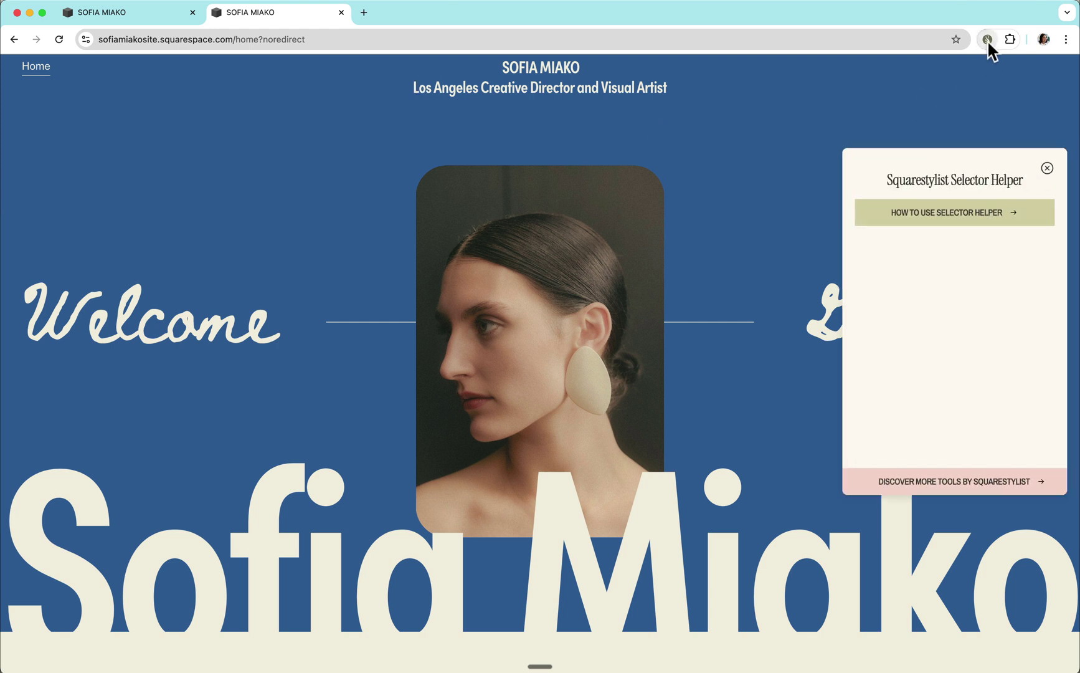
{"action": "left_click", "coordinate": [580, 307]}
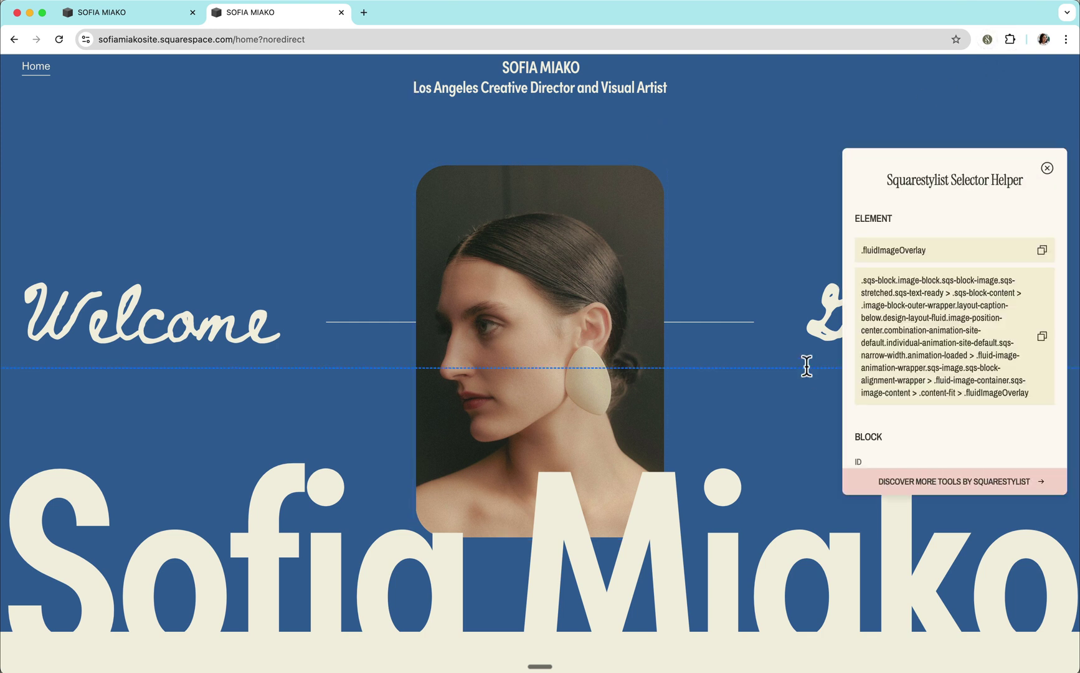
{"action": "scroll", "coordinate": [928, 367], "scroll_direction": "down", "scroll_amount": 5}
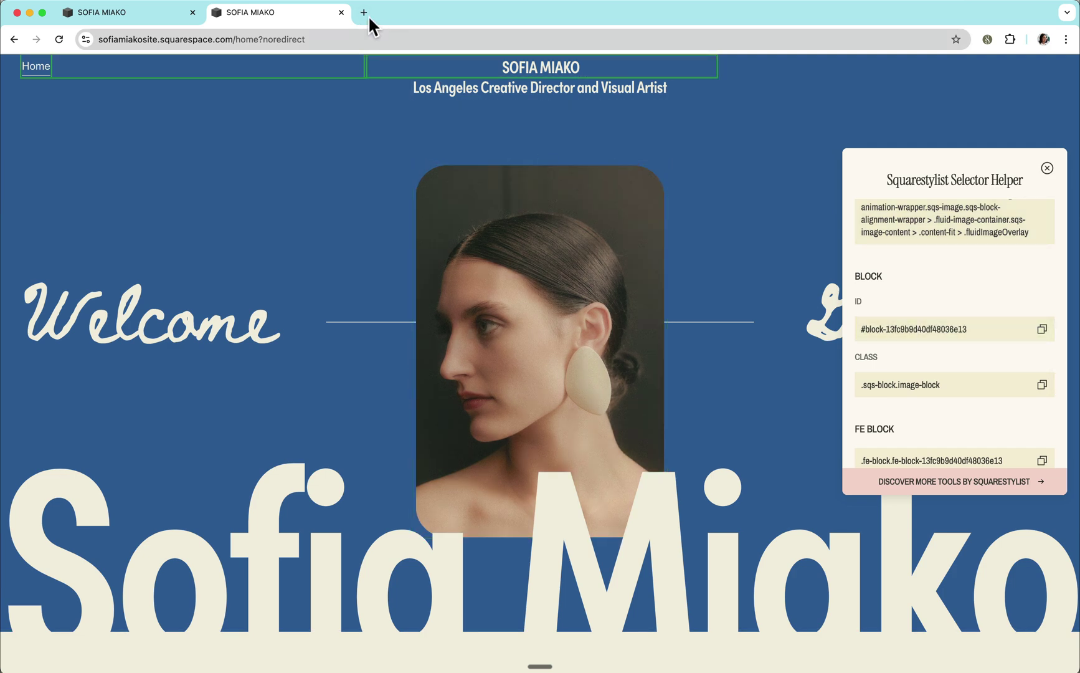
- Load the Standout Squarespace Course site in a new tab
{"action": "left_click", "coordinate": [364, 13]}
{"action": "key", "text": "super+v"}
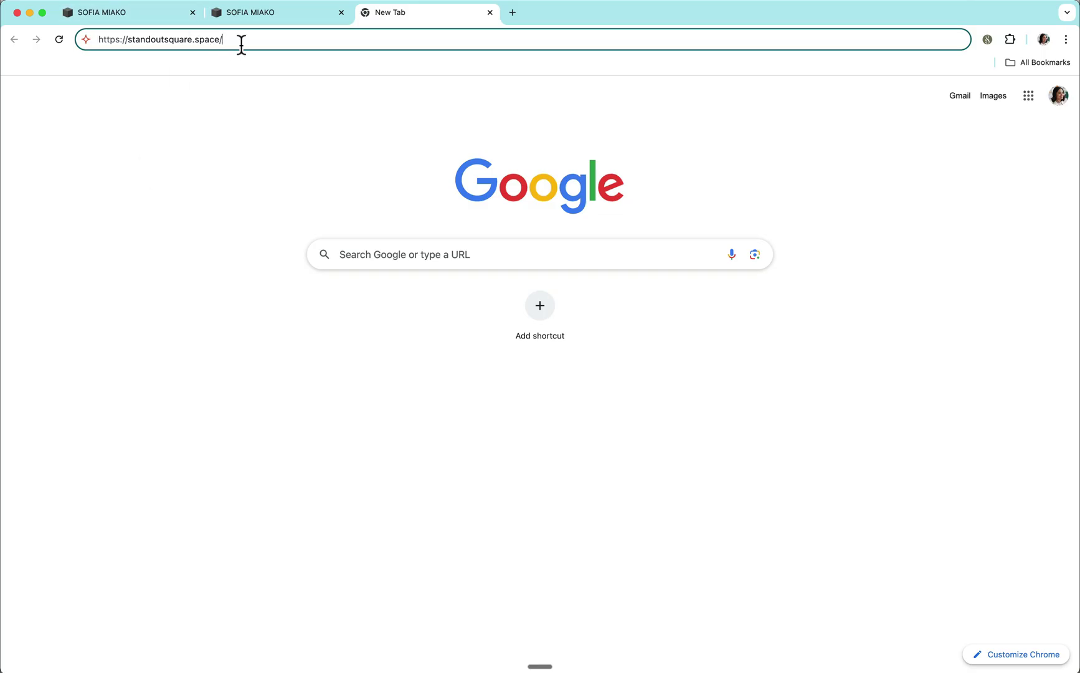
{"action": "key", "text": "Return"}
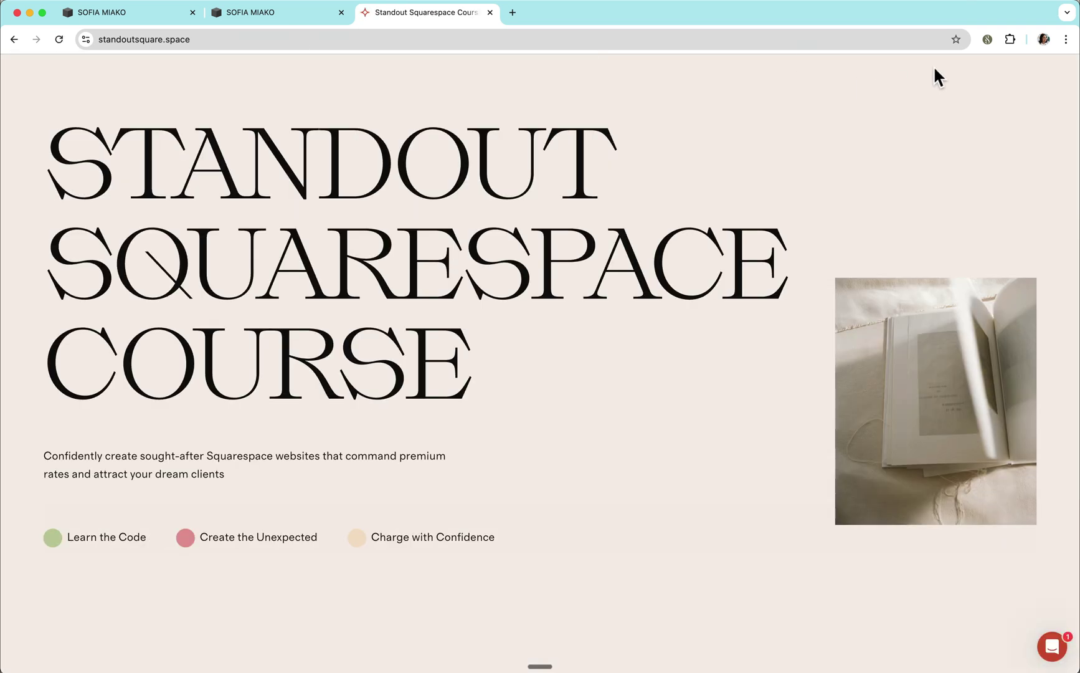
- Close the course tab, then preview the Blog 2 page full-screen and select its address
{"action": "key", "text": "super+w"}
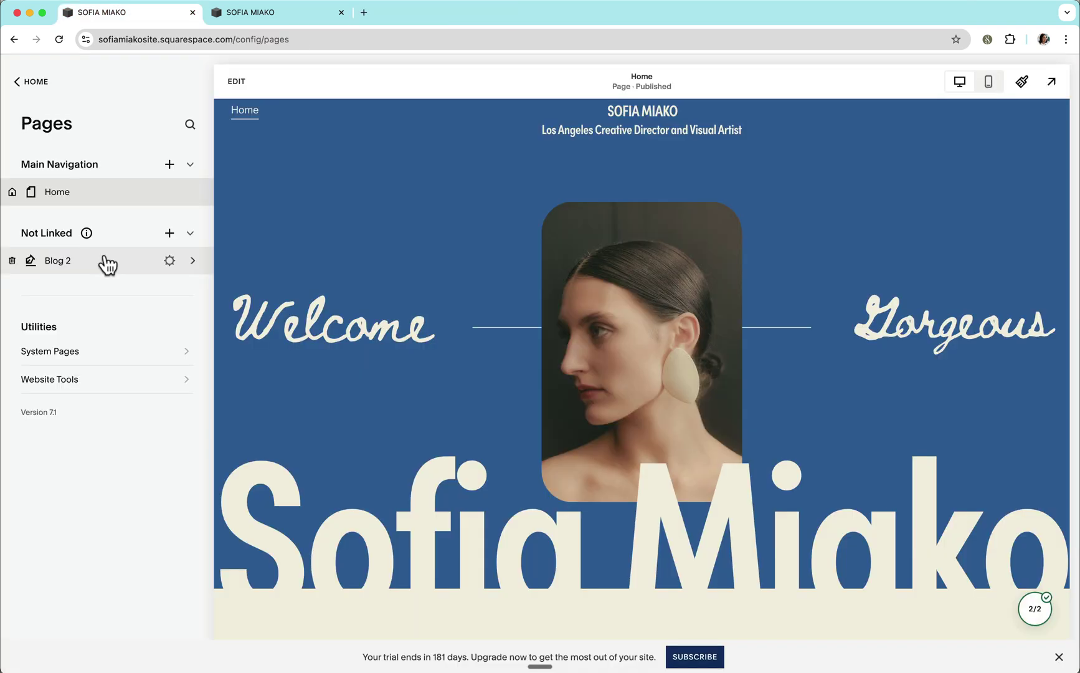
{"action": "left_click", "coordinate": [106, 260]}
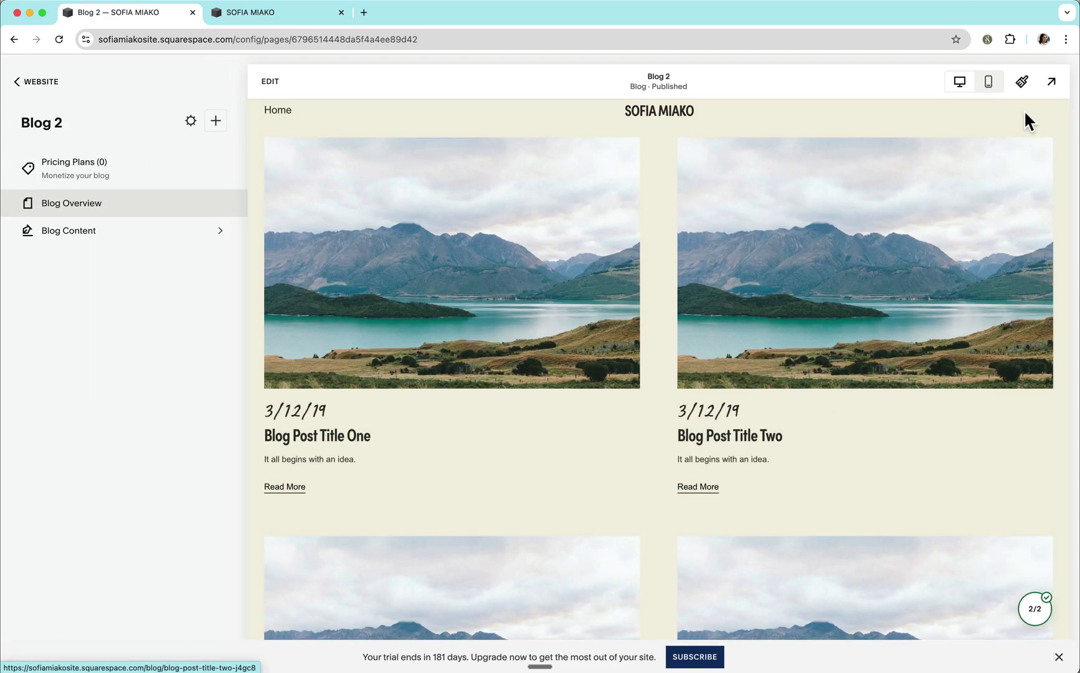
{"action": "left_click", "coordinate": [1052, 83]}
{"action": "left_click", "coordinate": [285, 40]}
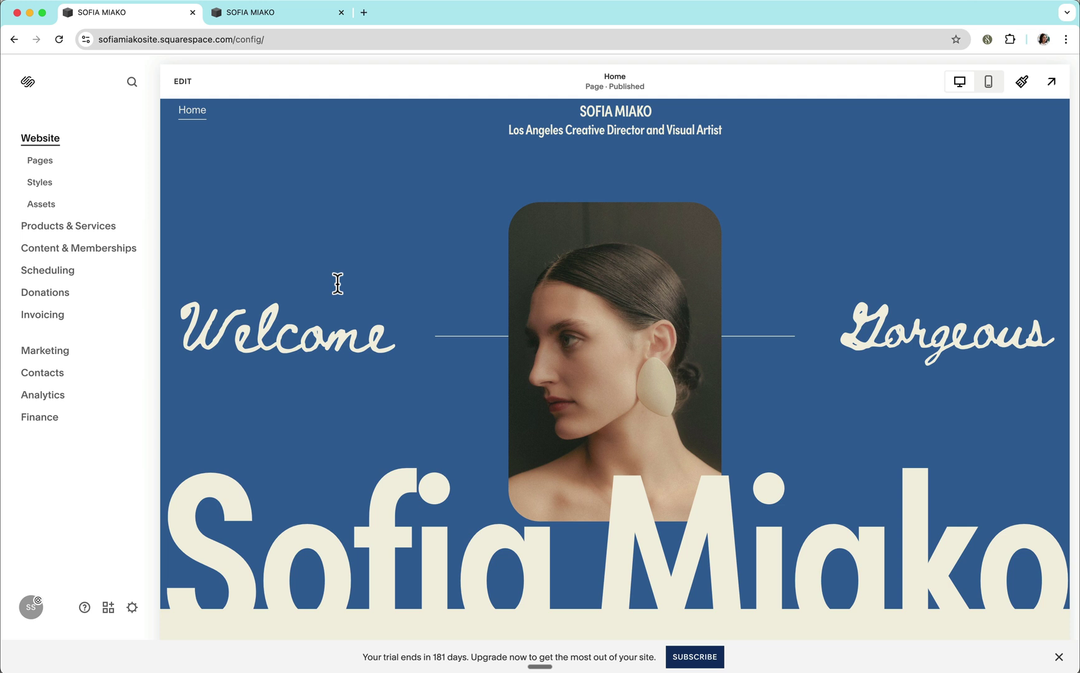
- On the live site tab, copy the portrait block's ID #block-13fc9b9d40df48036e13 from Selector Helper
{"action": "key", "text": "ctrl+Tab"}
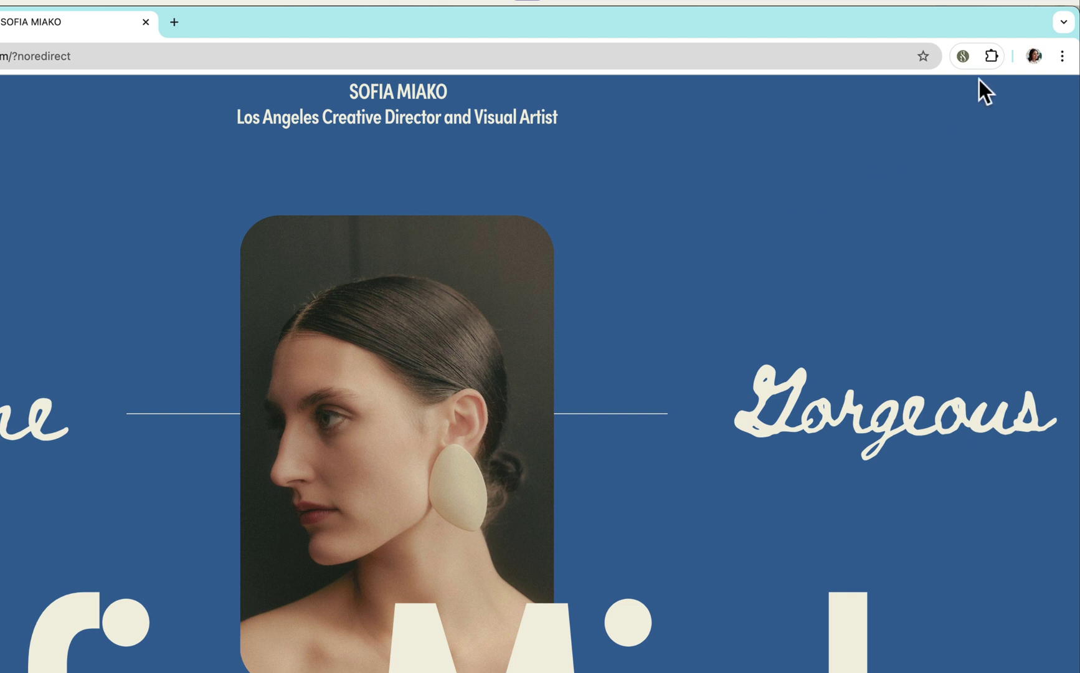
{"action": "left_click", "coordinate": [963, 56]}
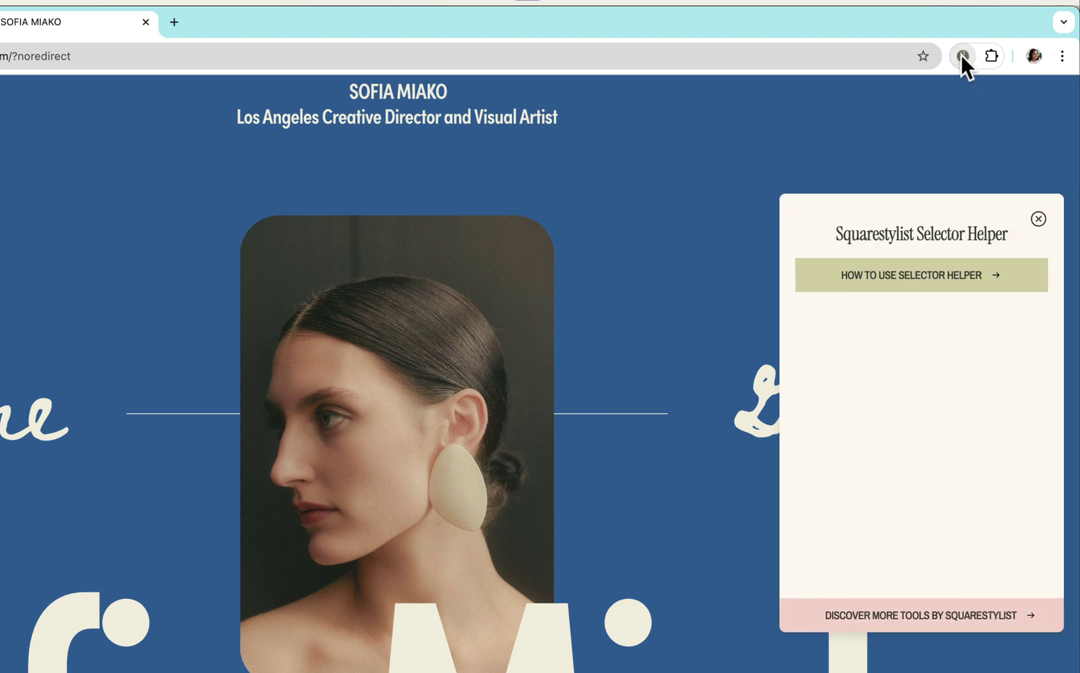
{"action": "left_click", "coordinate": [480, 250]}
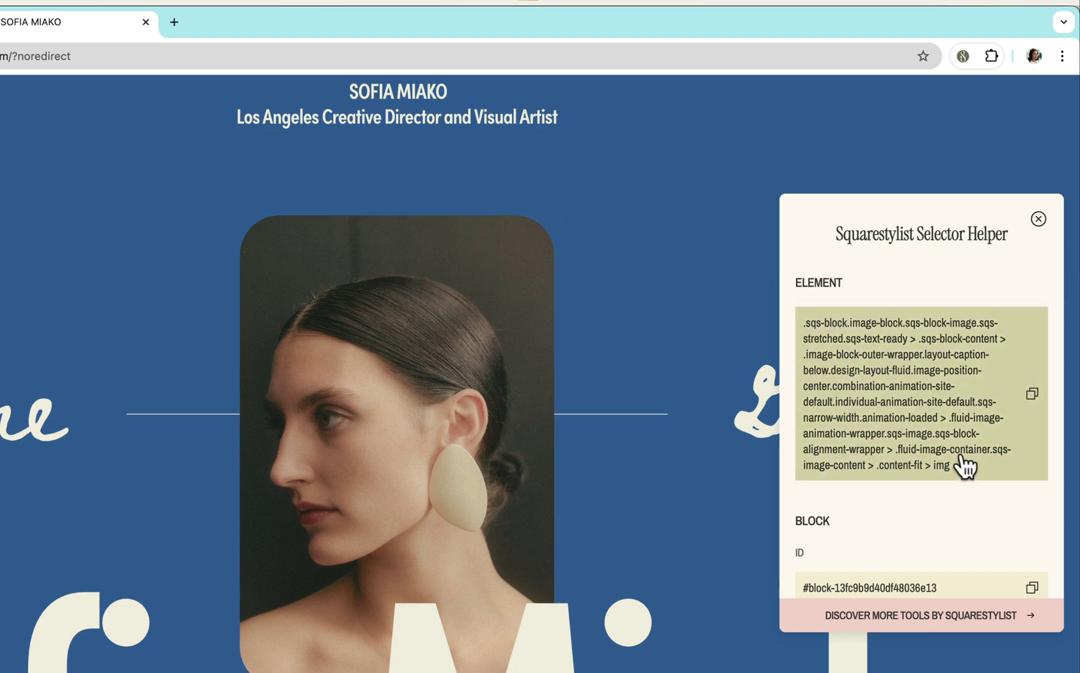
{"action": "scroll", "coordinate": [951, 499], "scroll_direction": "down", "scroll_amount": 5}
{"action": "scroll", "coordinate": [951, 500], "scroll_direction": "down", "scroll_amount": 3}
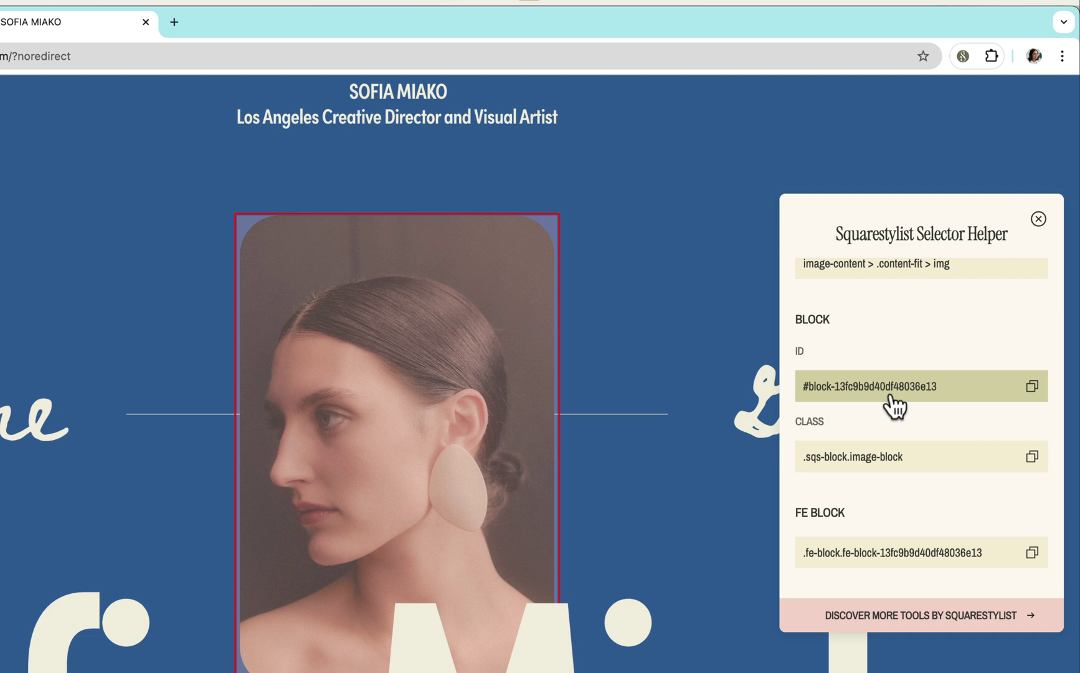
{"action": "left_click", "coordinate": [895, 406]}
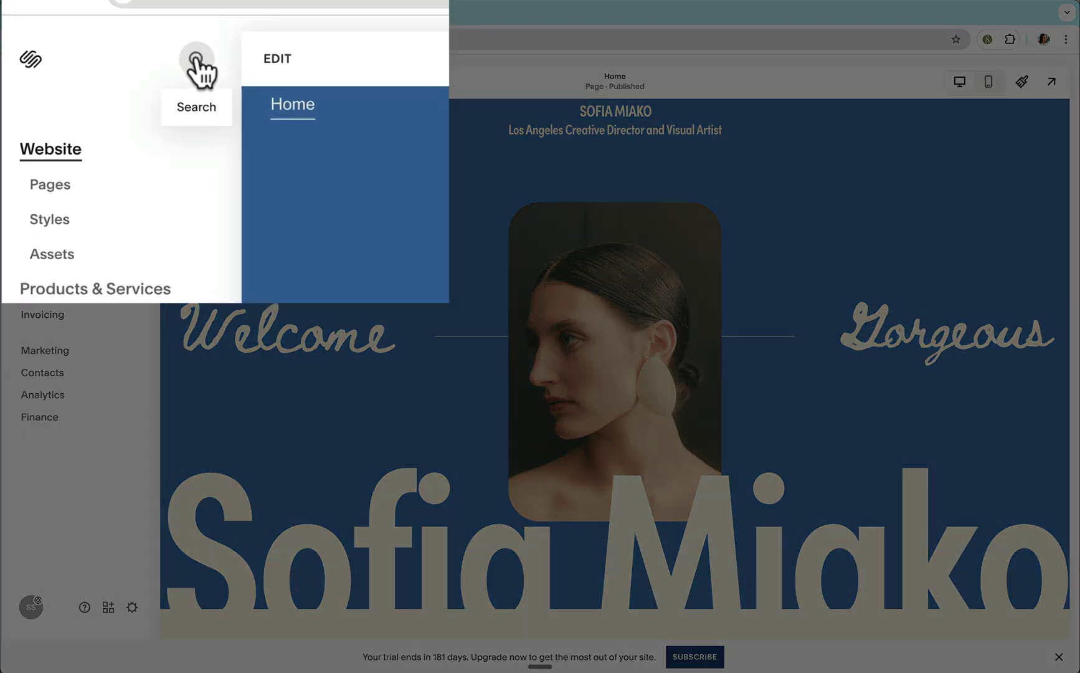
- Search the sidebar for 'css' and choose Custom CSS beside the Home page preview
{"action": "left_click", "coordinate": [132, 82]}
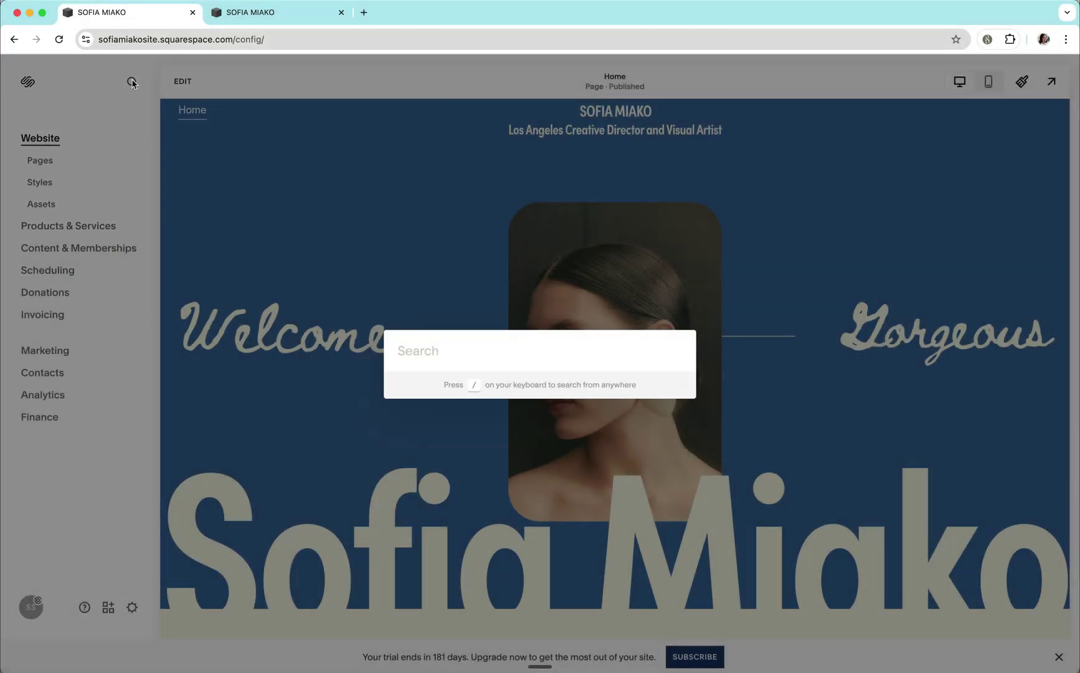
{"action": "type", "text": "css"}
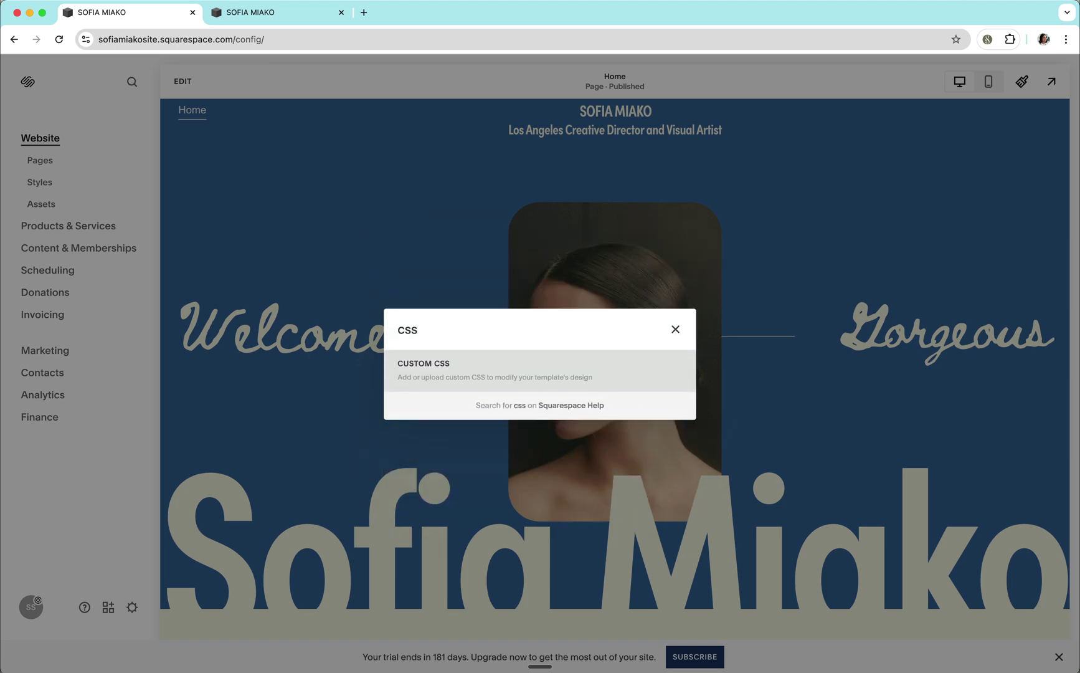
{"action": "left_click", "coordinate": [447, 367]}
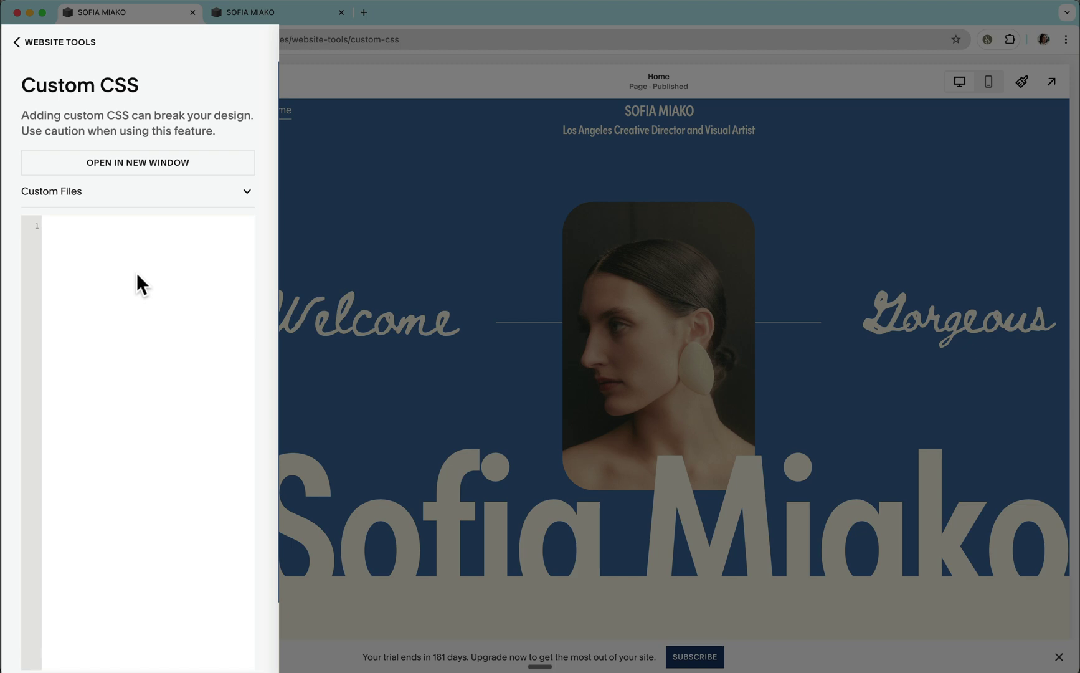
- Add a rule rotating #block-13fc9b9d40df48036e13 by 15deg, then view the live site
{"action": "key", "text": "super+v"}
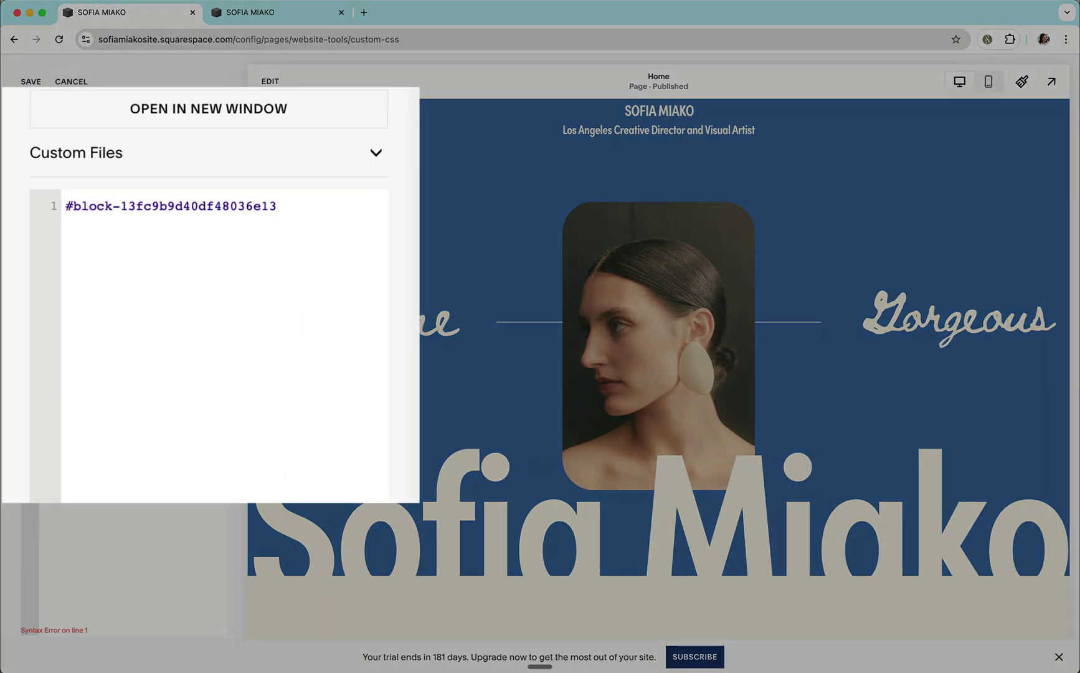
{"action": "type", "text": "{"}
{"action": "key", "text": "Return"}
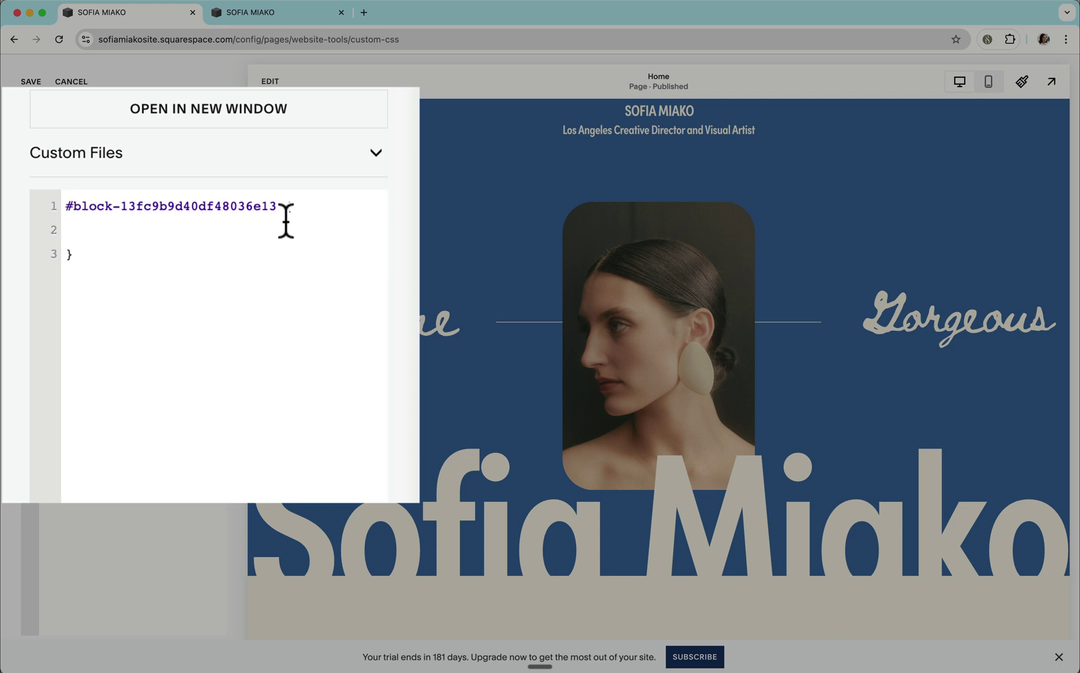
{"action": "type", "text": "rotate"}
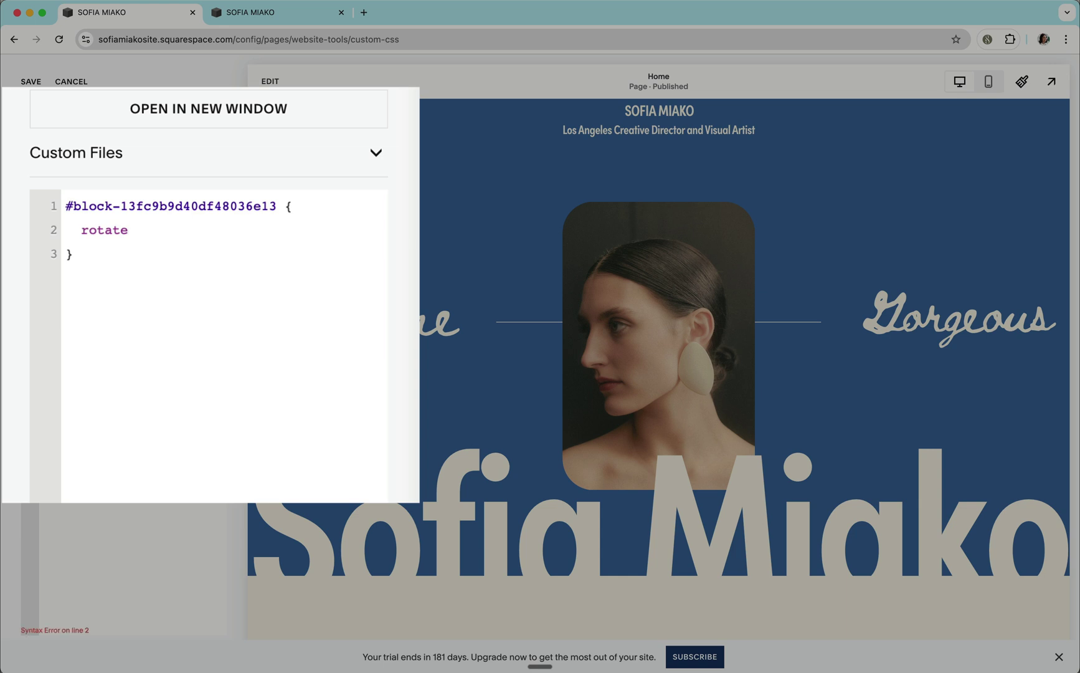
{"action": "type", "text": ":"}
{"action": "type", "text": "15deg;"}
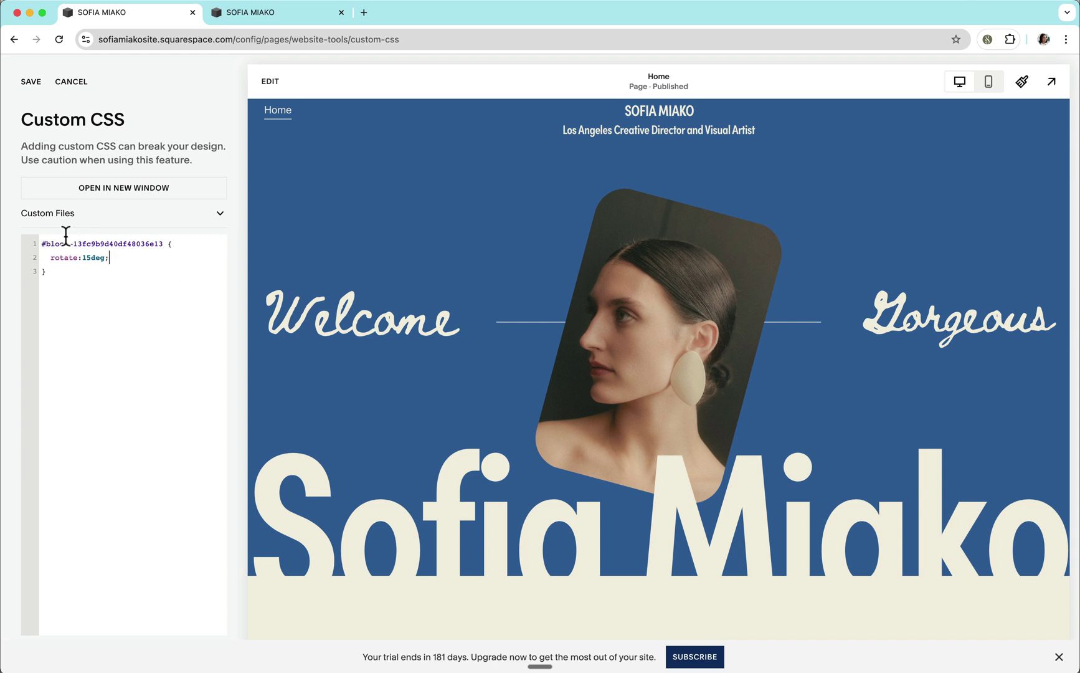
{"action": "key", "text": "ctrl+Tab"}
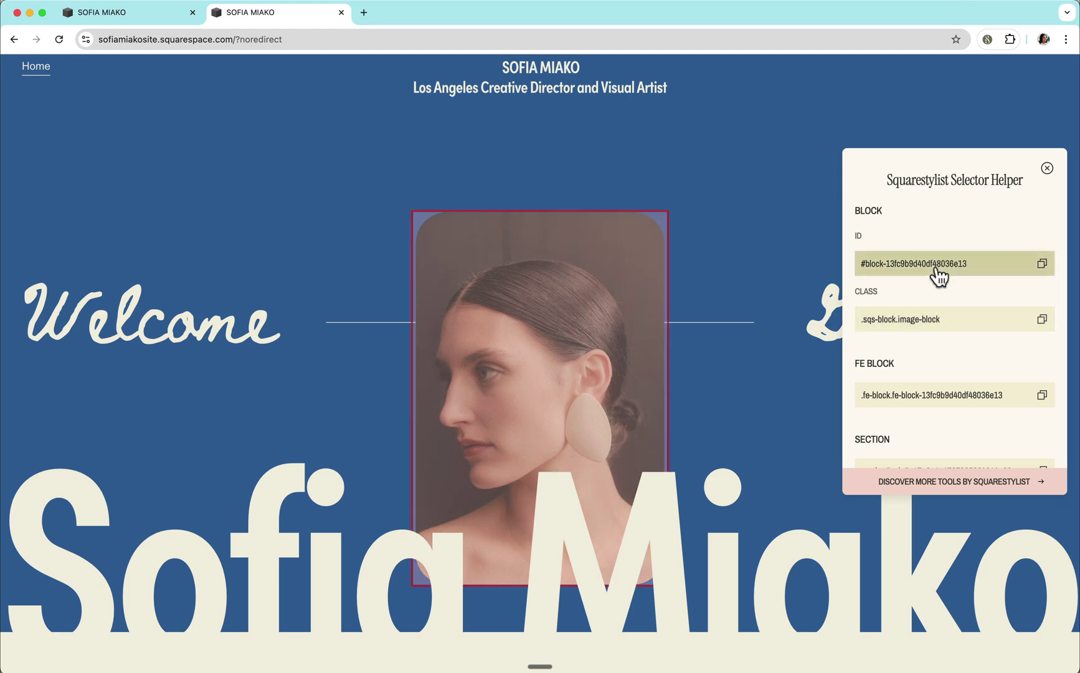
- Copy the left image's block ID and paste it as the rotate rule's selector
{"action": "scroll", "coordinate": [936, 361], "scroll_direction": "down", "scroll_amount": 3}
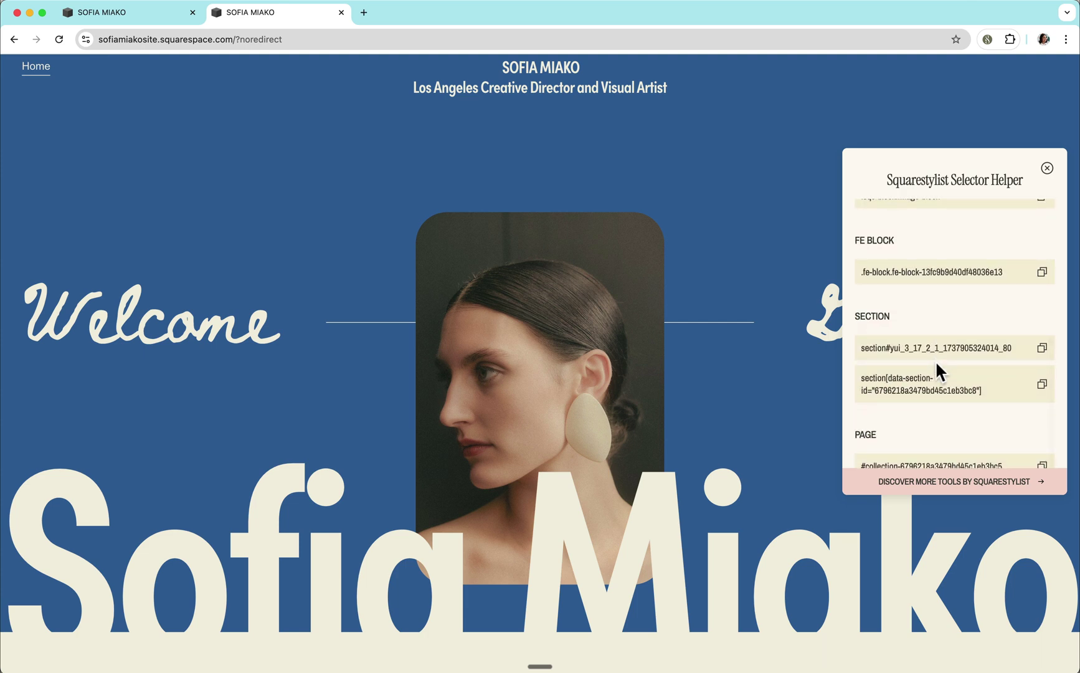
{"action": "scroll", "coordinate": [761, 378], "scroll_direction": "down", "scroll_amount": 6}
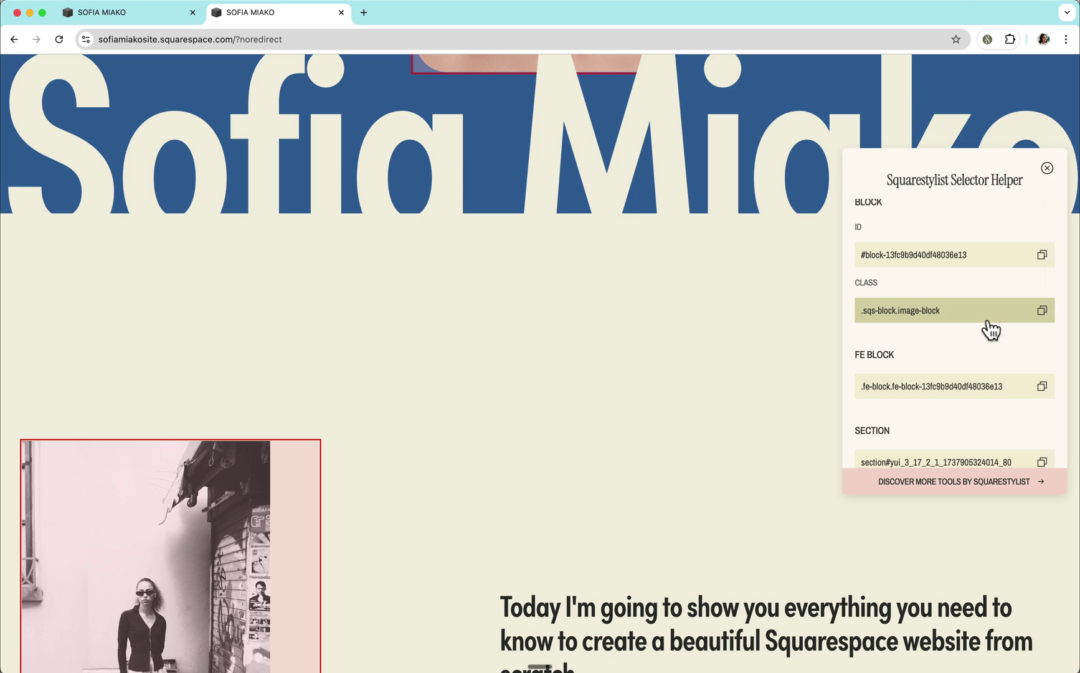
{"action": "scroll", "coordinate": [274, 311], "scroll_direction": "down", "scroll_amount": 4}
{"action": "left_click", "coordinate": [274, 311]}
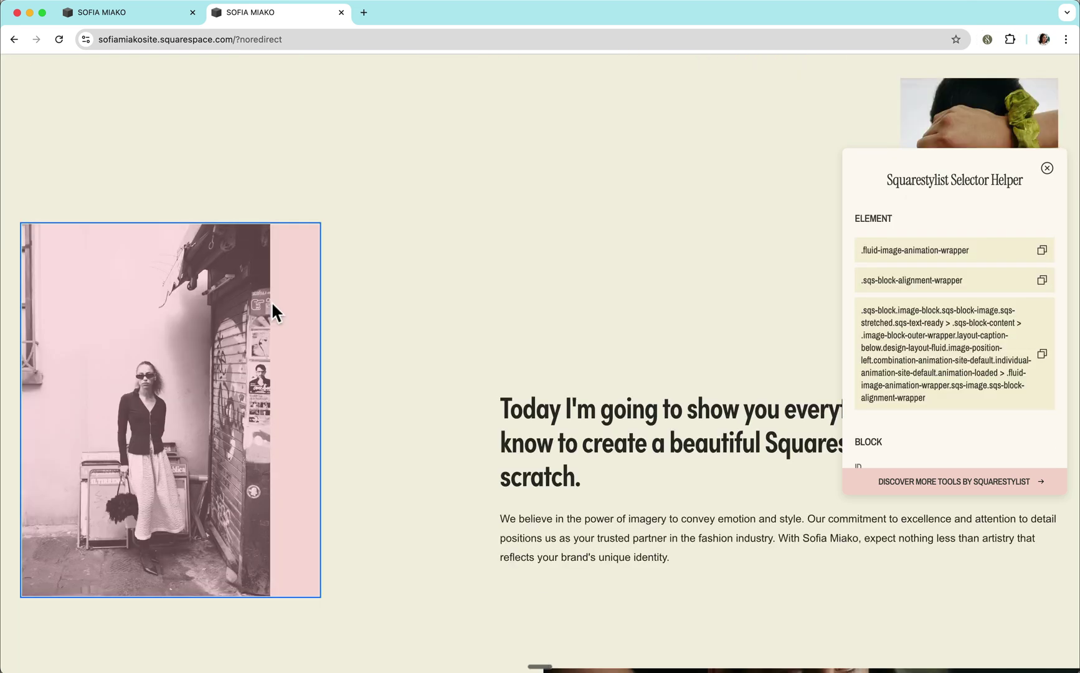
{"action": "scroll", "coordinate": [921, 442], "scroll_direction": "down", "scroll_amount": 1}
{"action": "scroll", "coordinate": [922, 442], "scroll_direction": "down", "scroll_amount": 5}
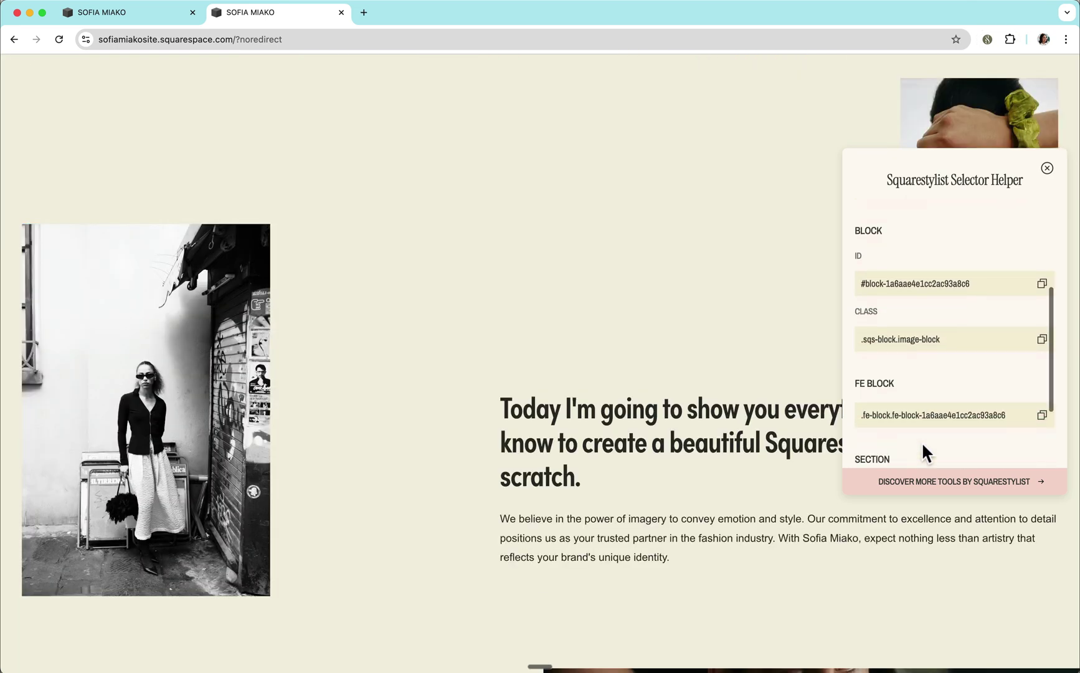
{"action": "left_click", "coordinate": [914, 128]}
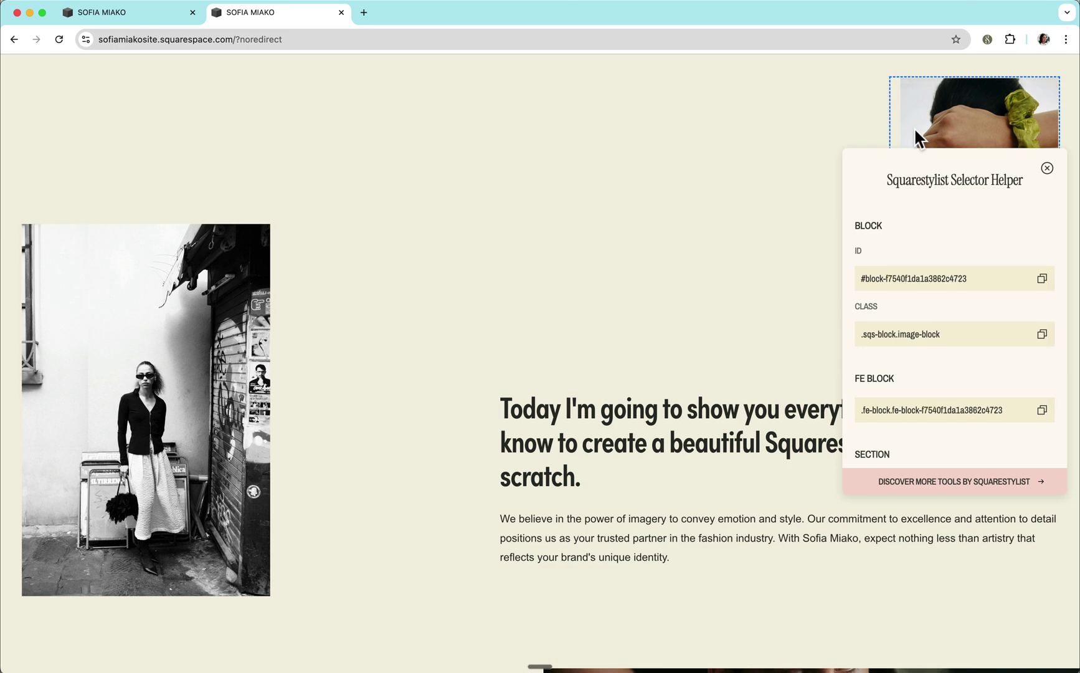
{"action": "left_click", "coordinate": [305, 359]}
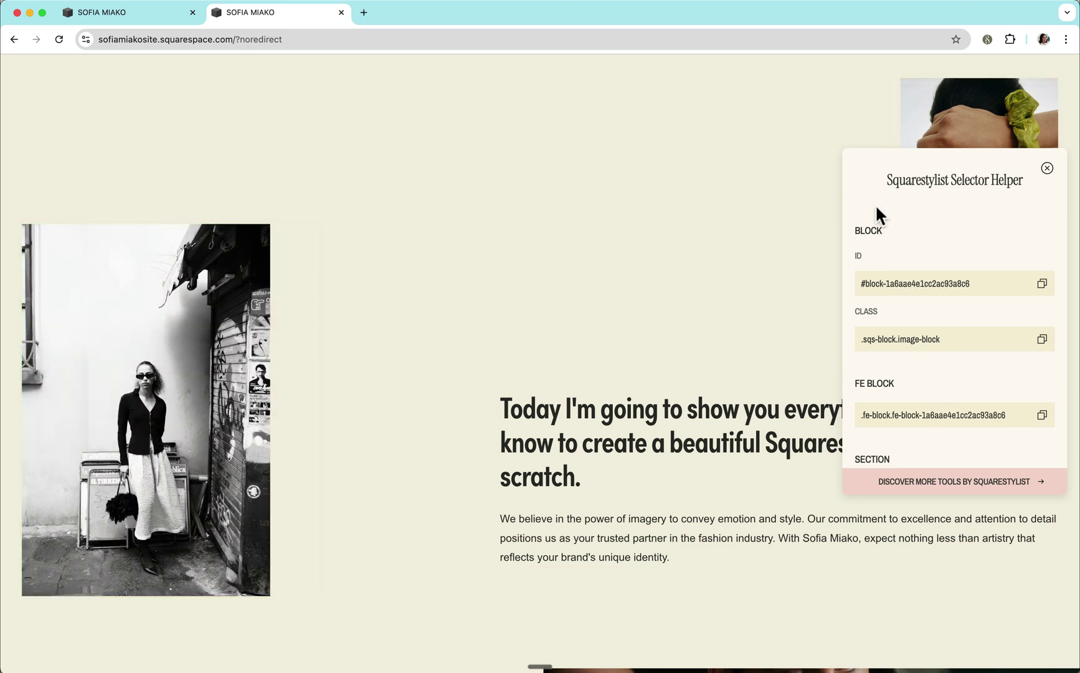
{"action": "left_click", "coordinate": [200, 349]}
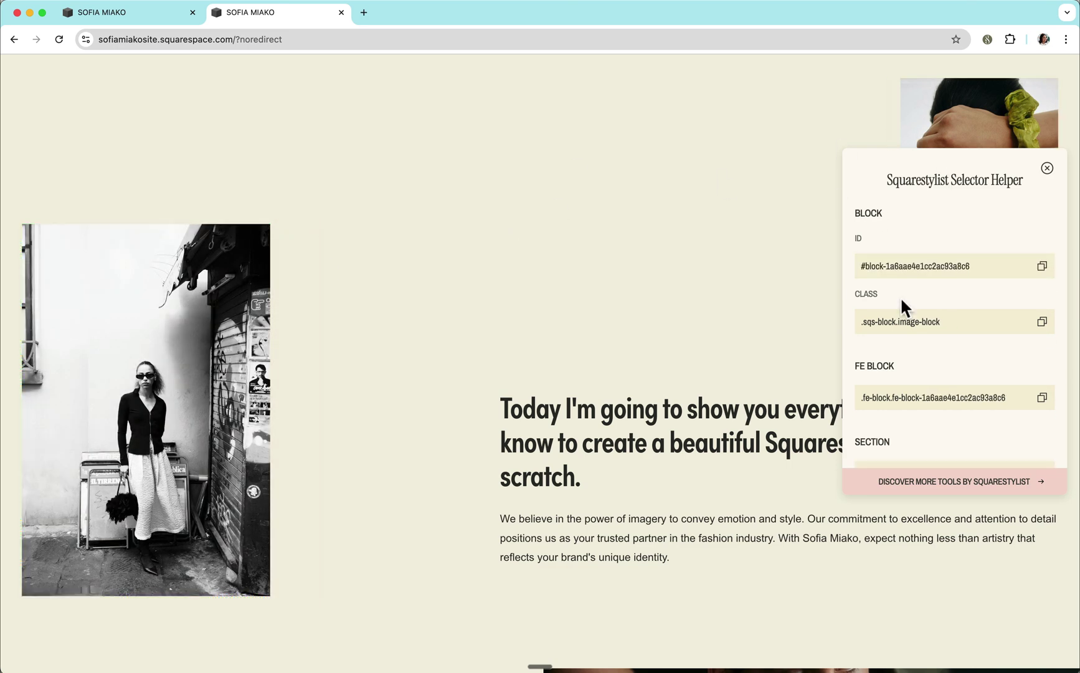
{"action": "left_click", "coordinate": [896, 268]}
{"action": "left_click", "coordinate": [117, 11]}
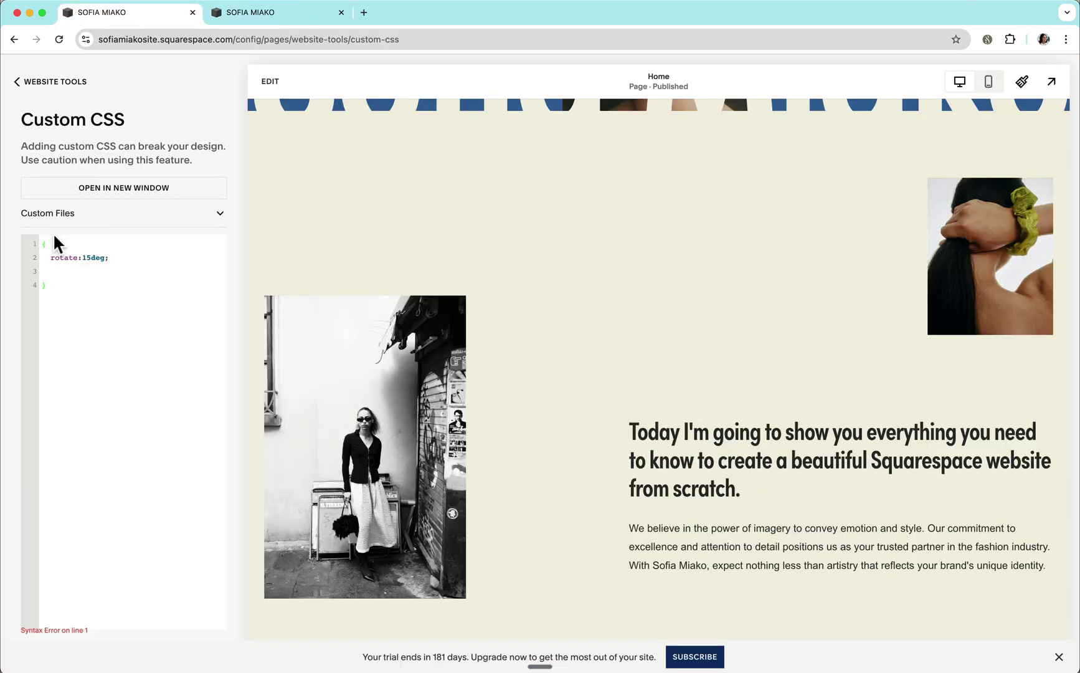
{"action": "key", "text": "cmd+v"}
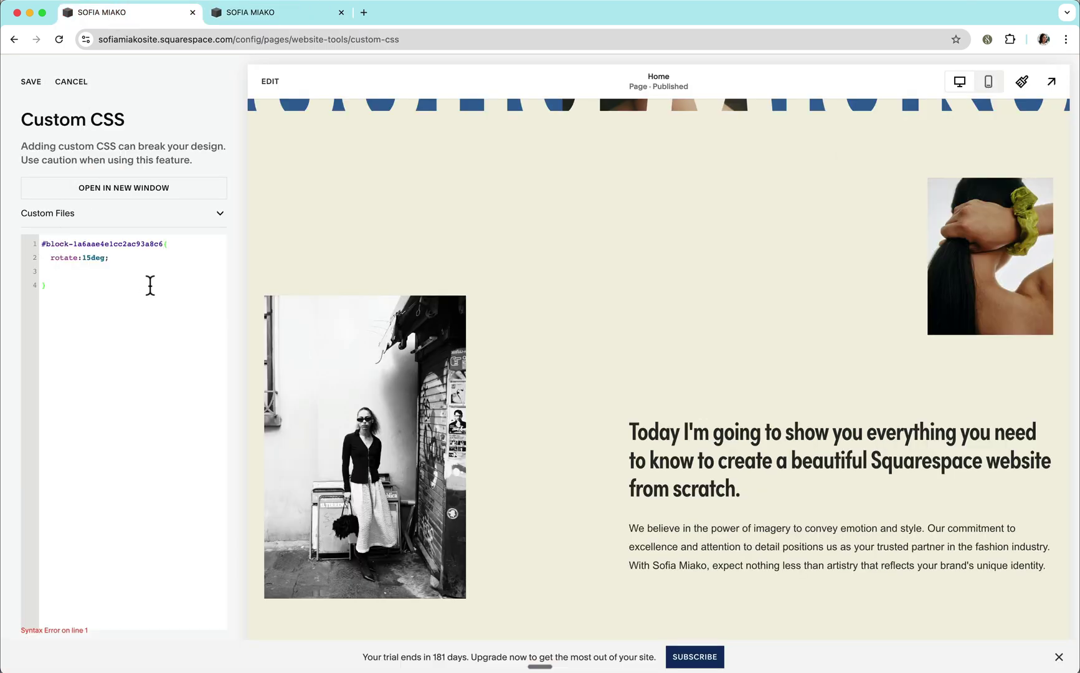
- Add the top-right image's block ID as a second selector on the rotate rule
{"action": "left_click", "coordinate": [300, 13]}
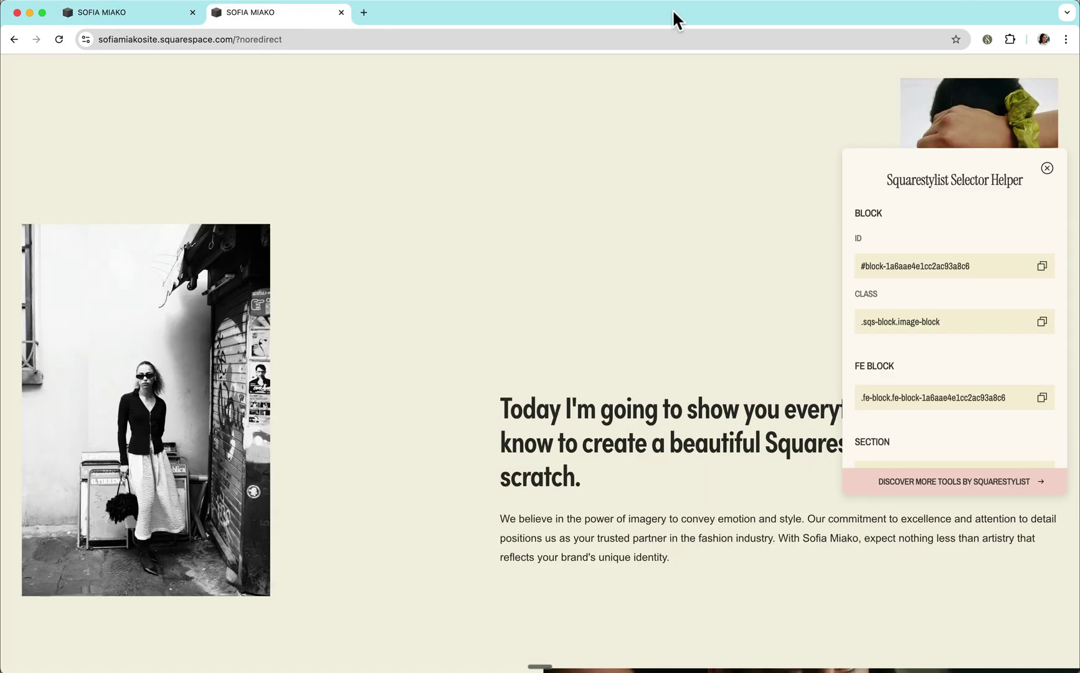
{"action": "left_click", "coordinate": [975, 112]}
{"action": "left_click", "coordinate": [934, 278]}
{"action": "left_click", "coordinate": [121, 13]}
{"action": "left_click", "coordinate": [169, 243]}
{"action": "key", "text": "cmd+v"}
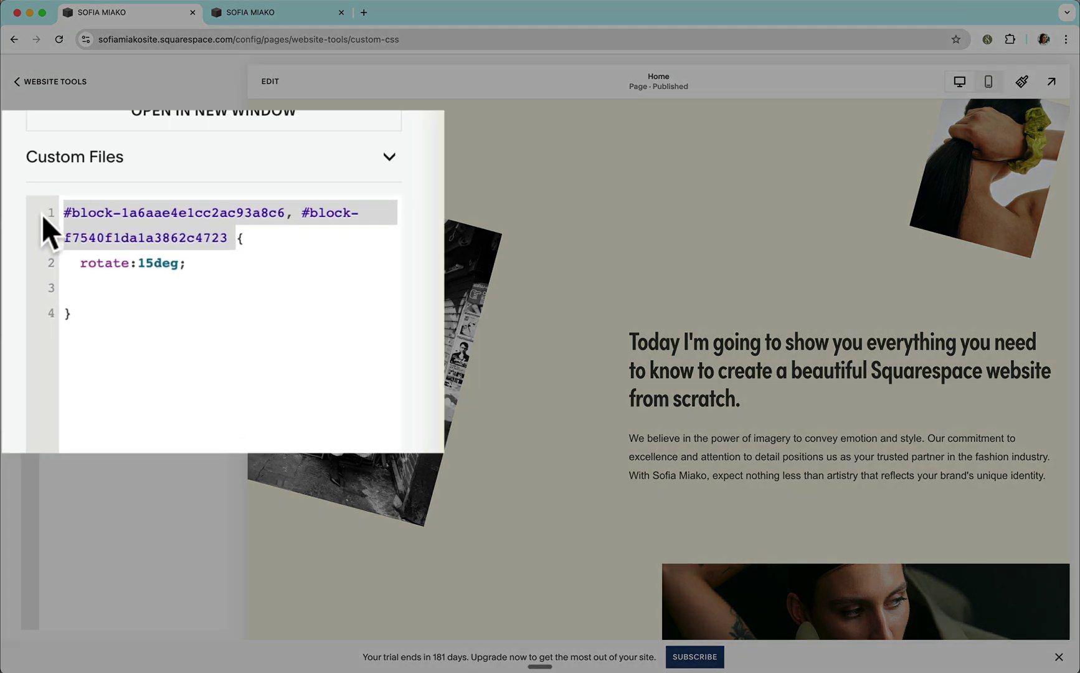
- Swap the ID selectors for .sqs-block.image-block and check that every image tilts 15deg
{"action": "key", "text": "super+v"}
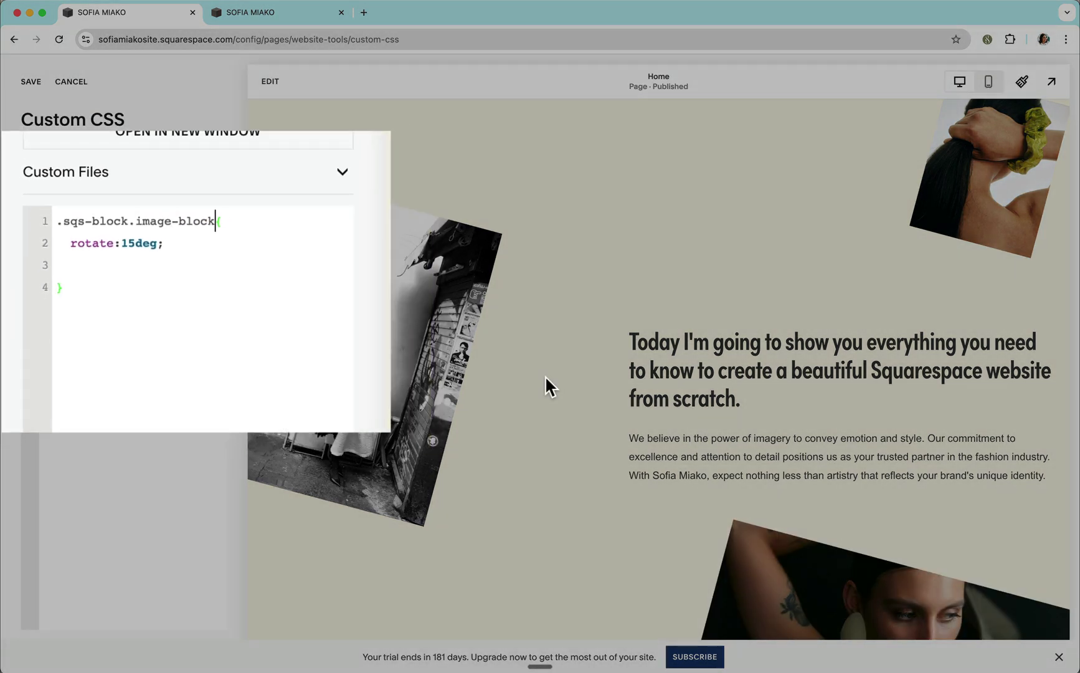
{"action": "scroll", "coordinate": [544, 375], "scroll_direction": "down", "scroll_amount": 5}
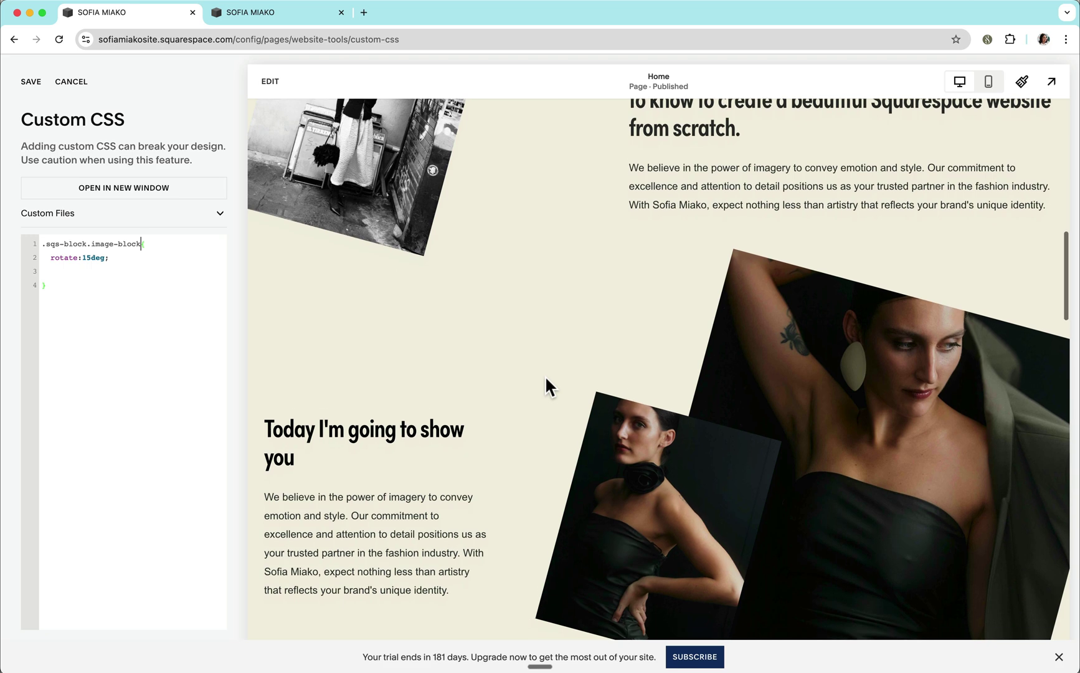
{"action": "scroll", "coordinate": [544, 374], "scroll_direction": "down", "scroll_amount": 5}
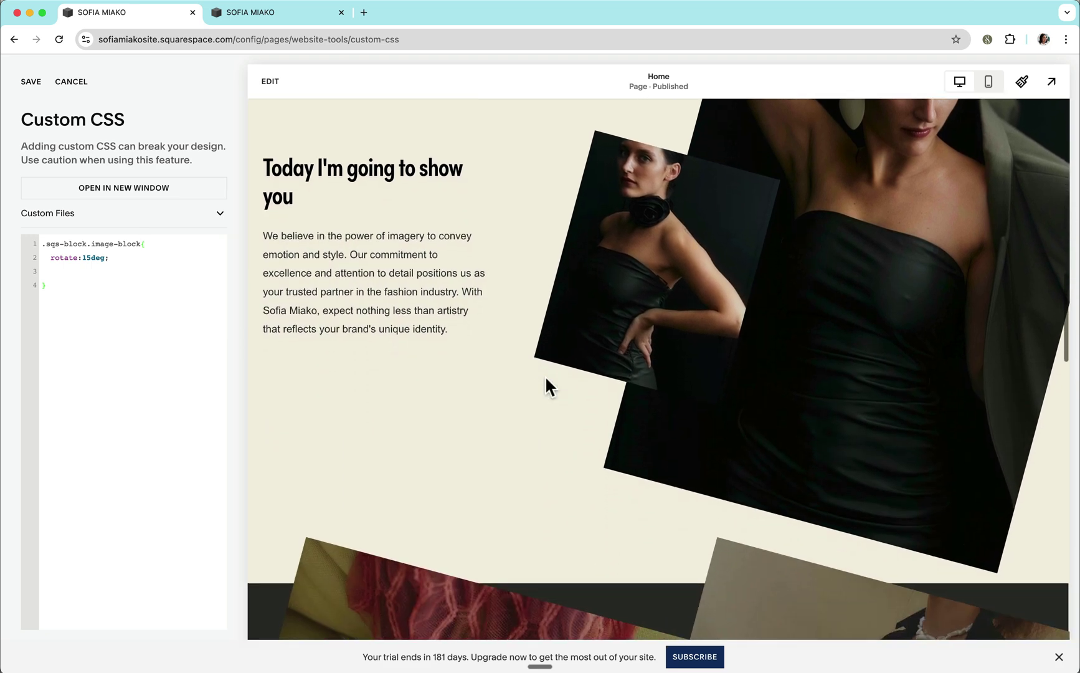
{"action": "scroll", "coordinate": [544, 375], "scroll_direction": "up", "scroll_amount": 3}
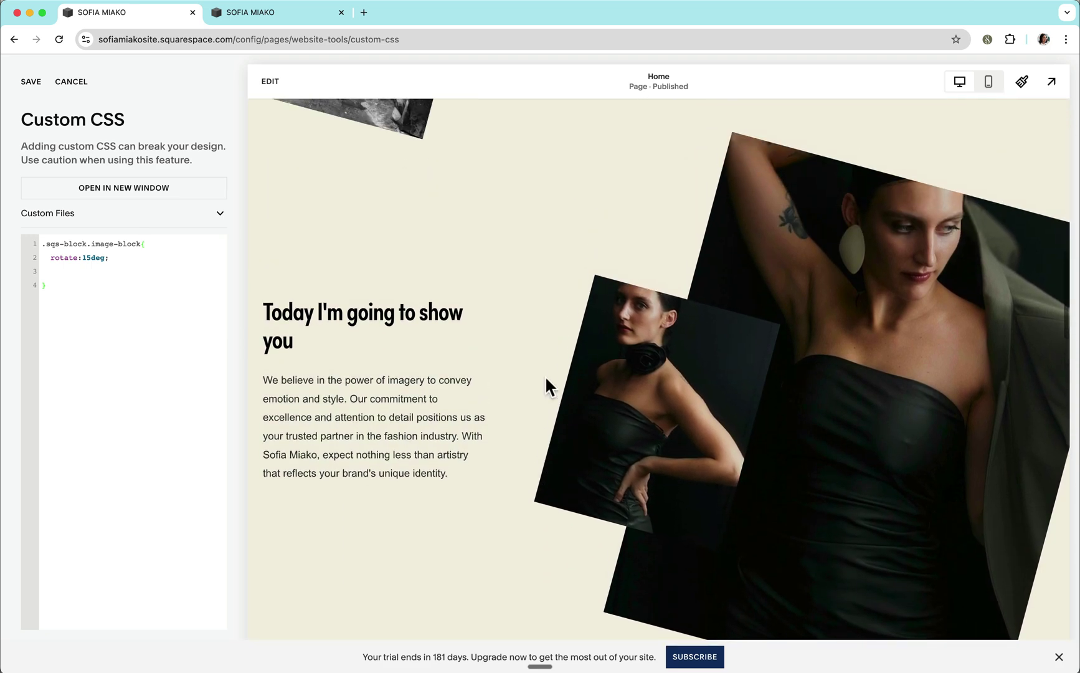
{"action": "scroll", "coordinate": [544, 375], "scroll_direction": "up", "scroll_amount": 2}
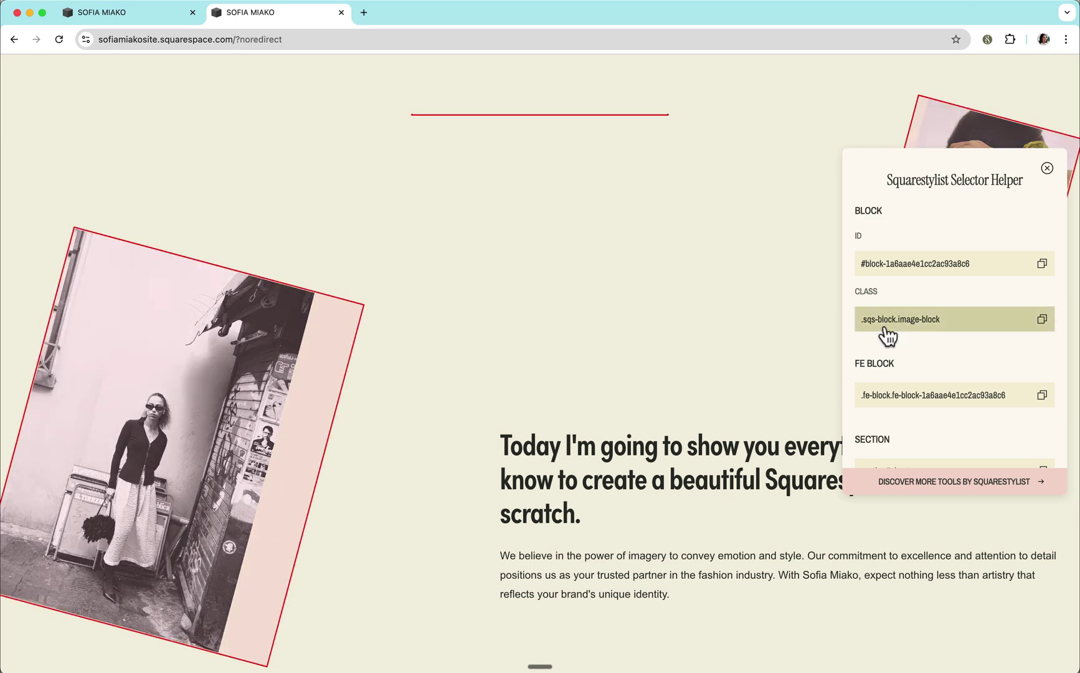
- Copy the SECTION entry's section[data-section-id] selector from Selector Helper for the left-photo section
{"action": "scroll", "coordinate": [721, 330], "scroll_direction": "down", "scroll_amount": 3}
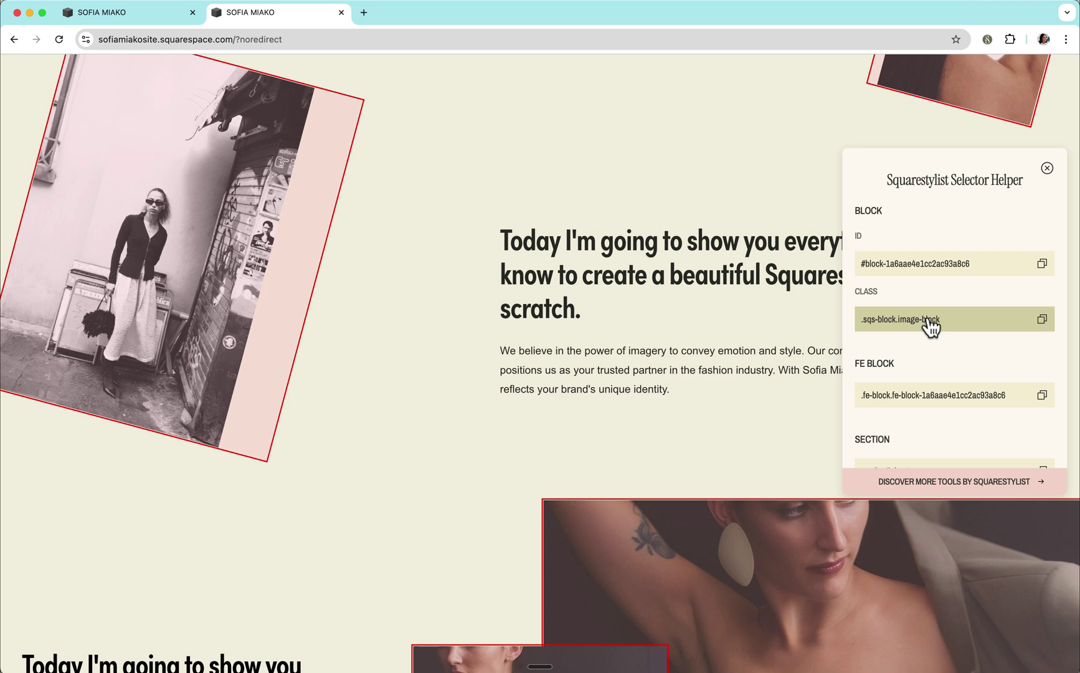
{"action": "scroll", "coordinate": [851, 369], "scroll_direction": "down", "scroll_amount": 5}
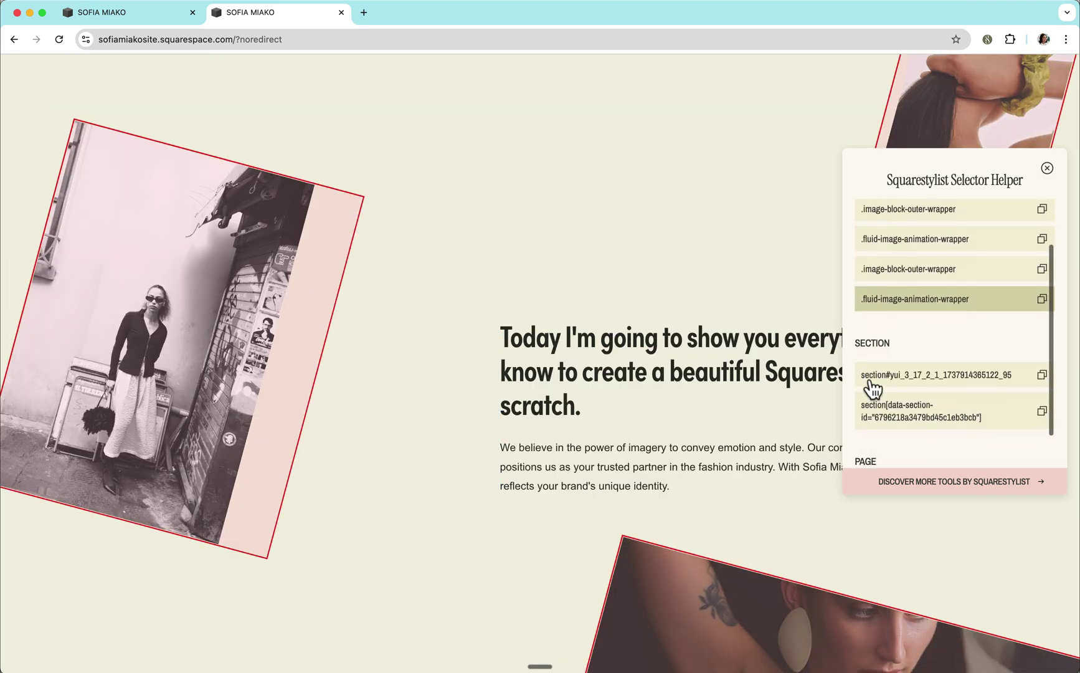
{"action": "scroll", "coordinate": [872, 389], "scroll_direction": "down", "scroll_amount": 1}
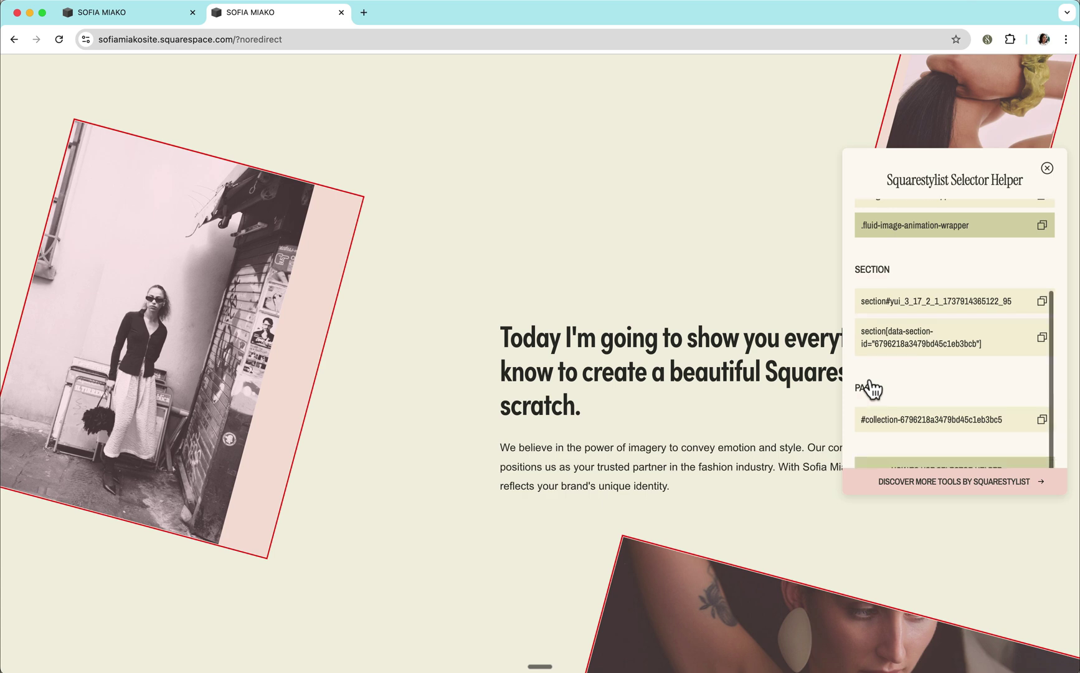
{"action": "scroll", "coordinate": [872, 389], "scroll_direction": "down", "scroll_amount": 1}
{"action": "scroll", "coordinate": [872, 388], "scroll_direction": "up", "scroll_amount": 3}
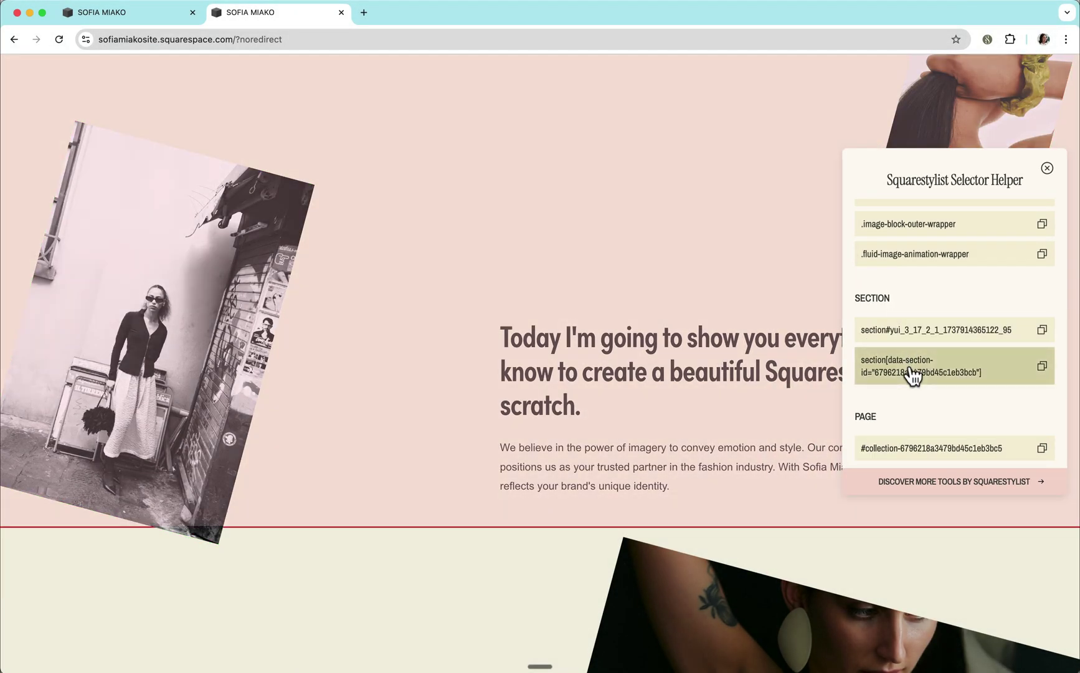
{"action": "left_click", "coordinate": [913, 376]}
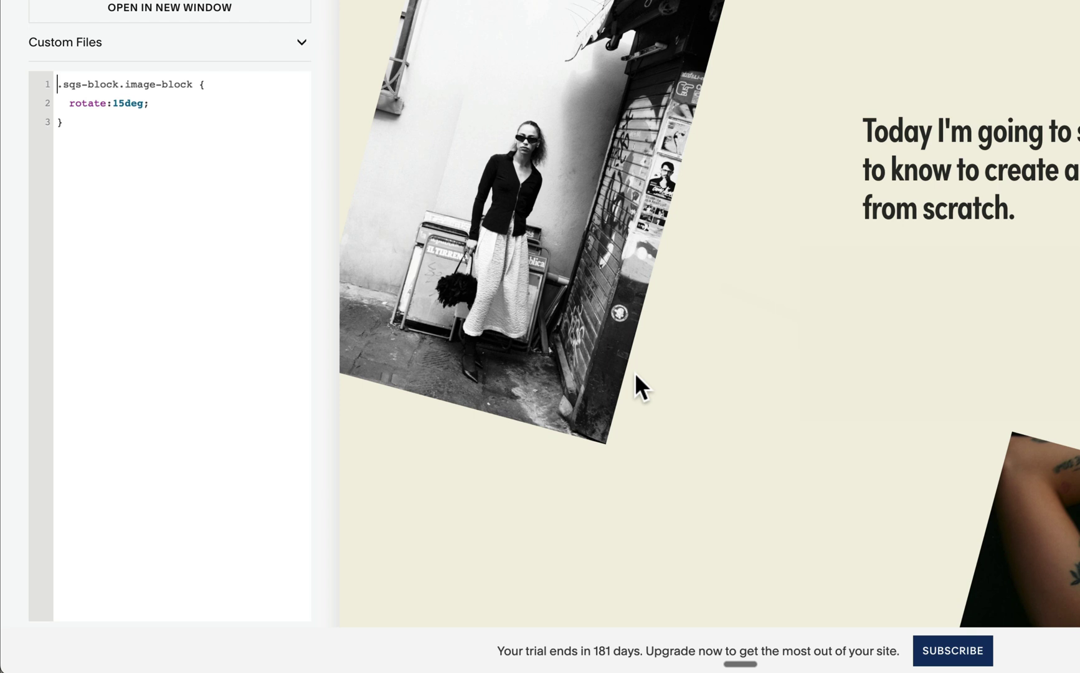
- Add a section[data-section-id="6796218a3479bd45c1eb3bcb"] rule with braces on a new first line
{"action": "key", "text": "Return"}
{"action": "key", "text": "Up"}
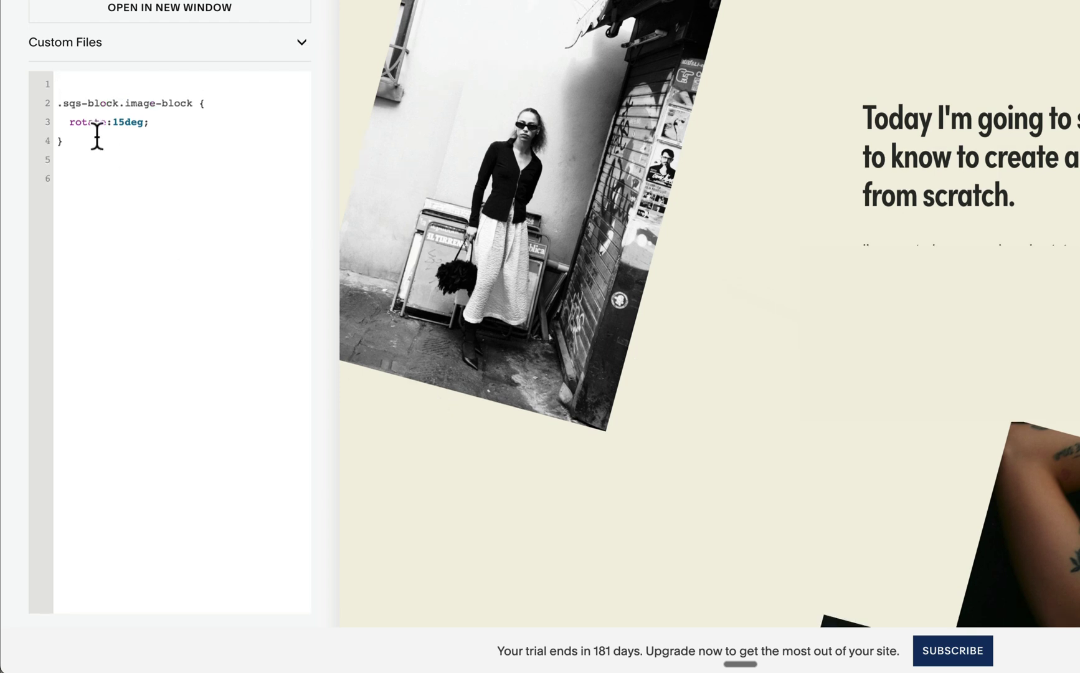
{"action": "key", "text": "super+v"}
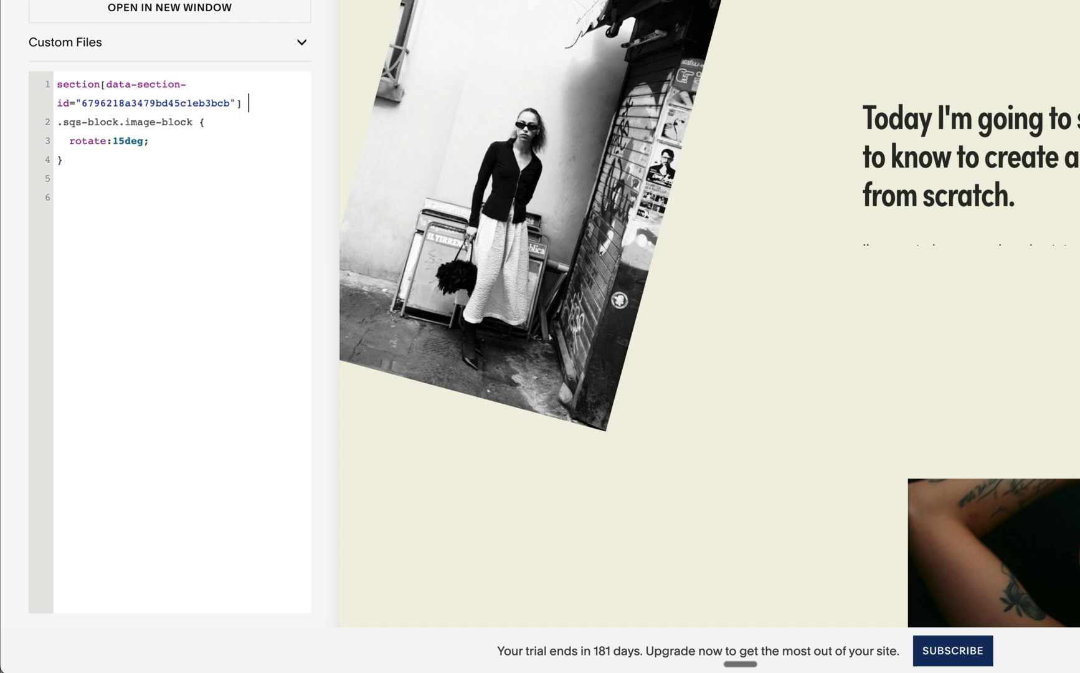
{"action": "type", "text": "{"}
{"action": "key", "text": "Return"}
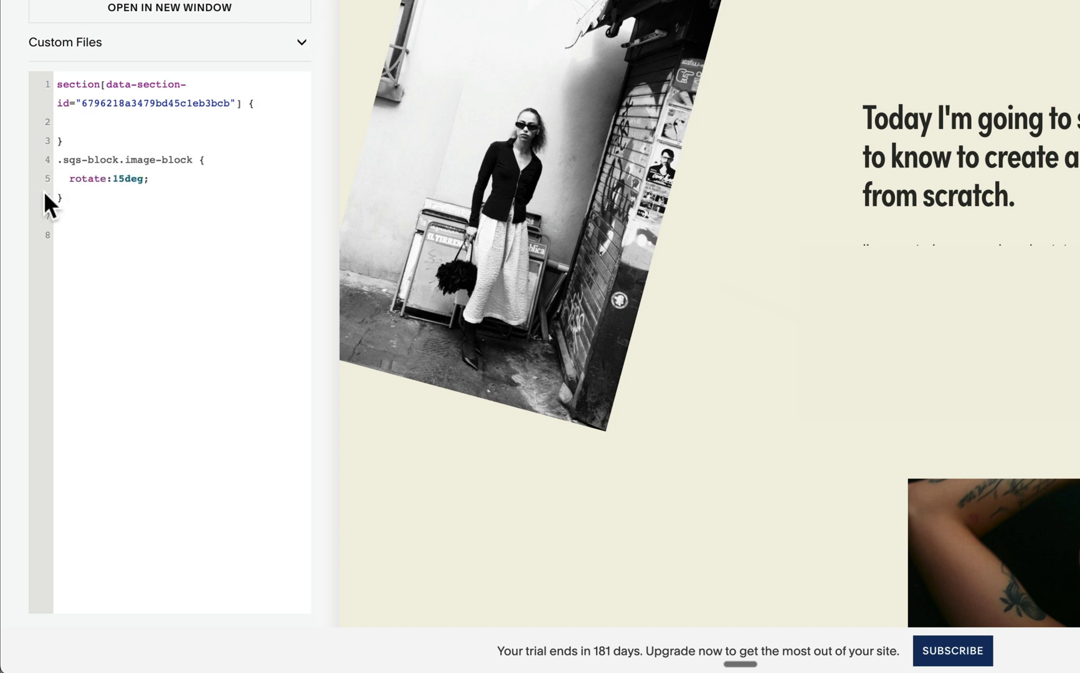
- Move the .sqs-block.image-block rotate:15deg rule inside the section rule
{"action": "left_click_drag", "start_coordinate": [69, 200], "coordinate": [54, 165]}
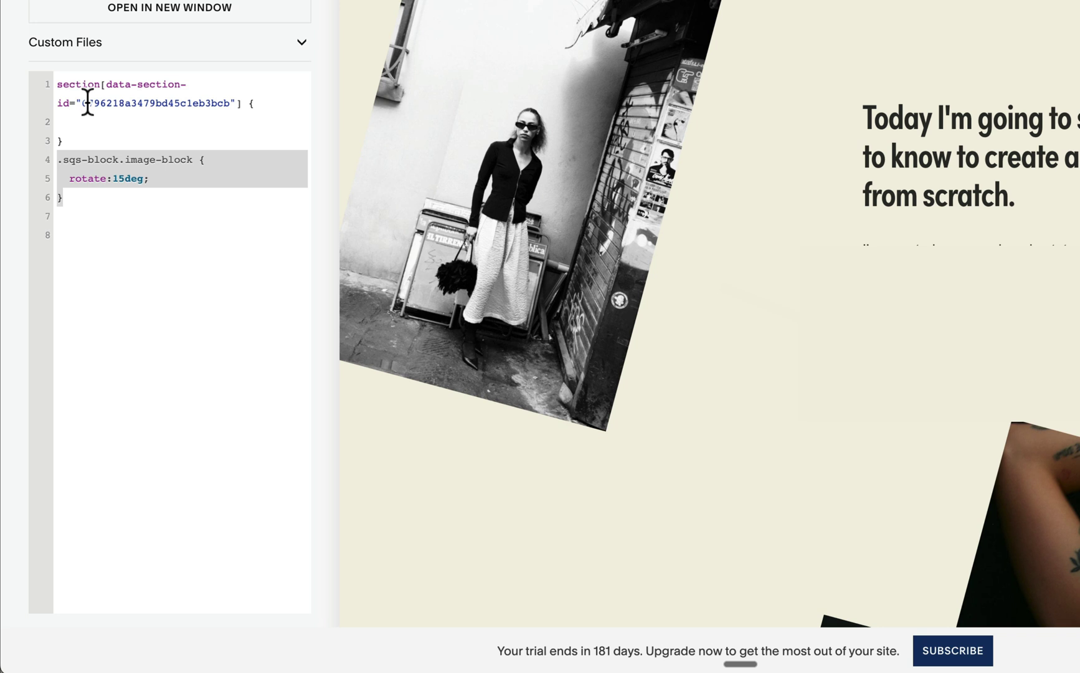
{"action": "key", "text": "BackSpace"}
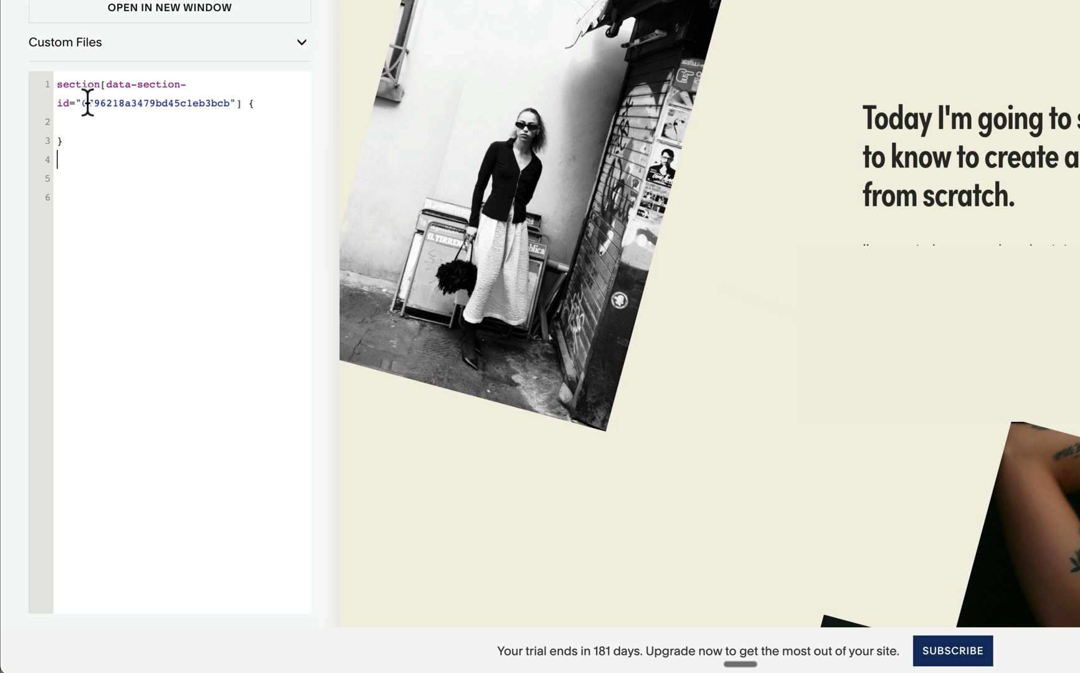
{"action": "left_click", "coordinate": [92, 123]}
{"action": "key", "text": "super+v"}
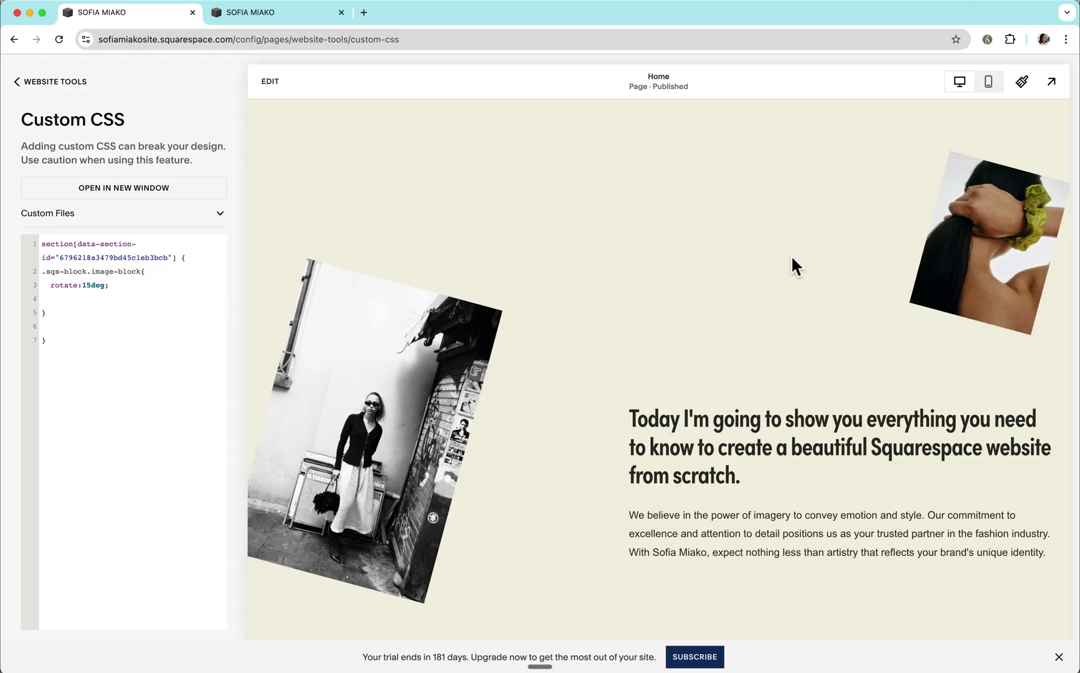
{"action": "scroll", "coordinate": [790, 255], "scroll_direction": "down", "scroll_amount": 2}
{"action": "scroll", "coordinate": [793, 259], "scroll_direction": "down", "scroll_amount": 3}
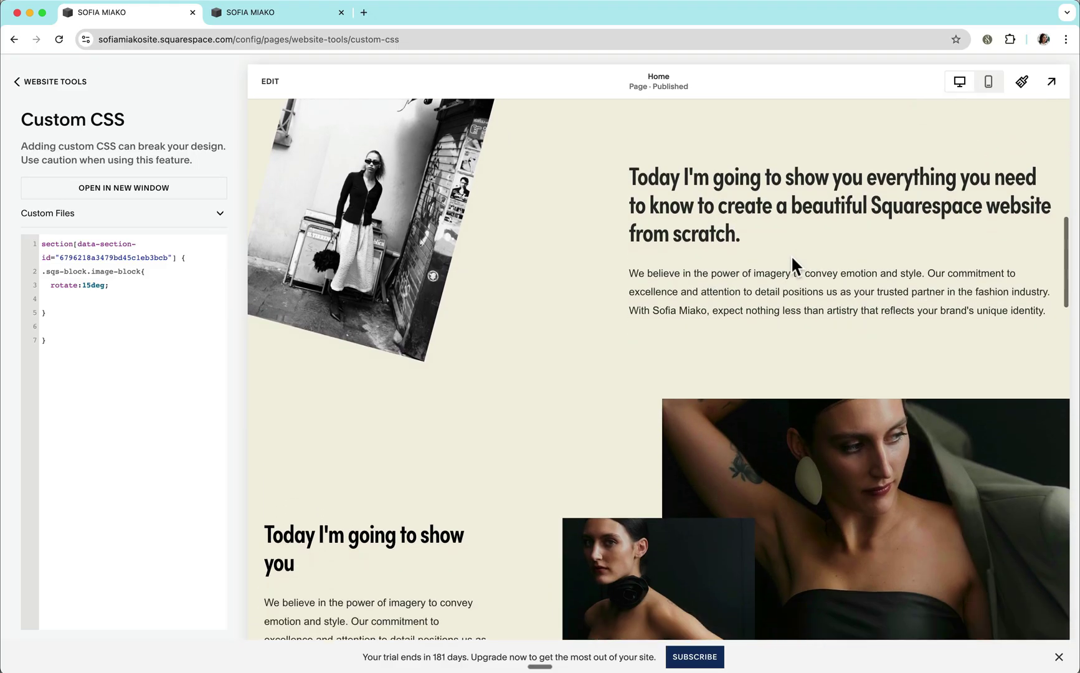
{"action": "scroll", "coordinate": [792, 259], "scroll_direction": "up", "scroll_amount": 5}
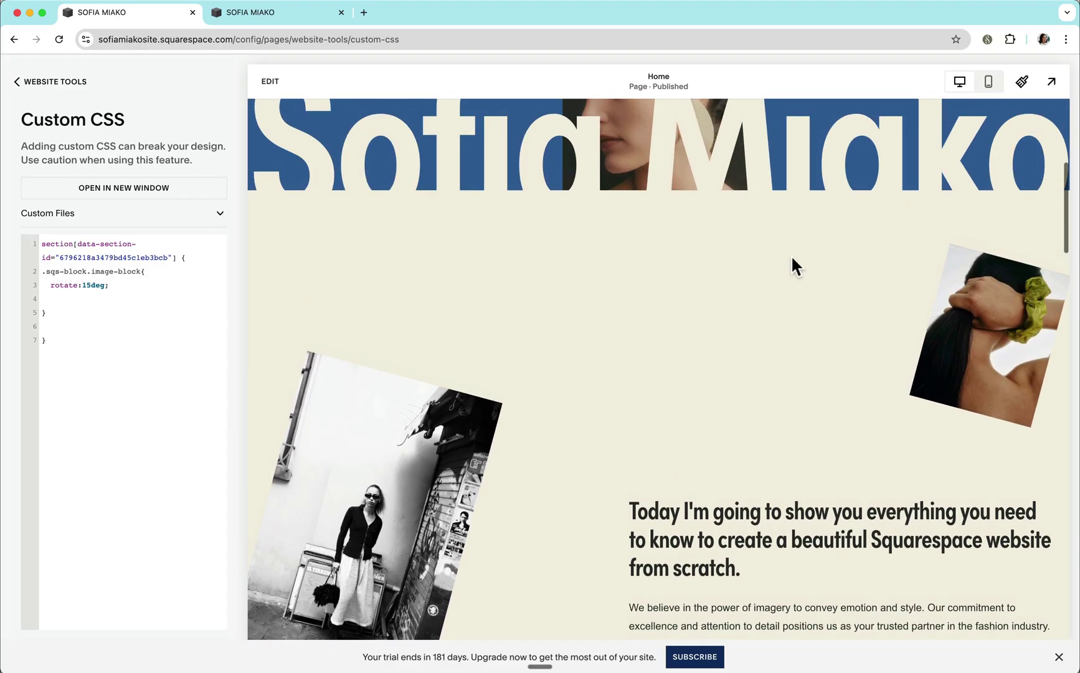
{"action": "left_click", "coordinate": [1051, 82]}
{"action": "scroll", "coordinate": [738, 352], "scroll_direction": "down", "scroll_amount": 4}
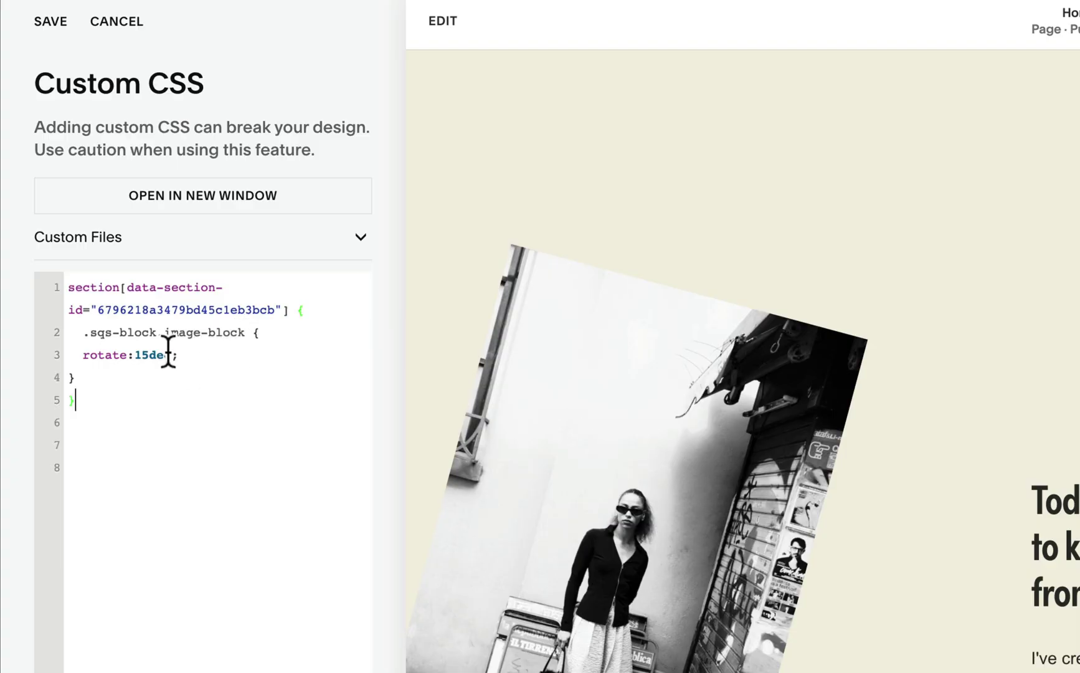
{"action": "left_click_drag", "start_coordinate": [157, 332], "coordinate": [53, 290]}
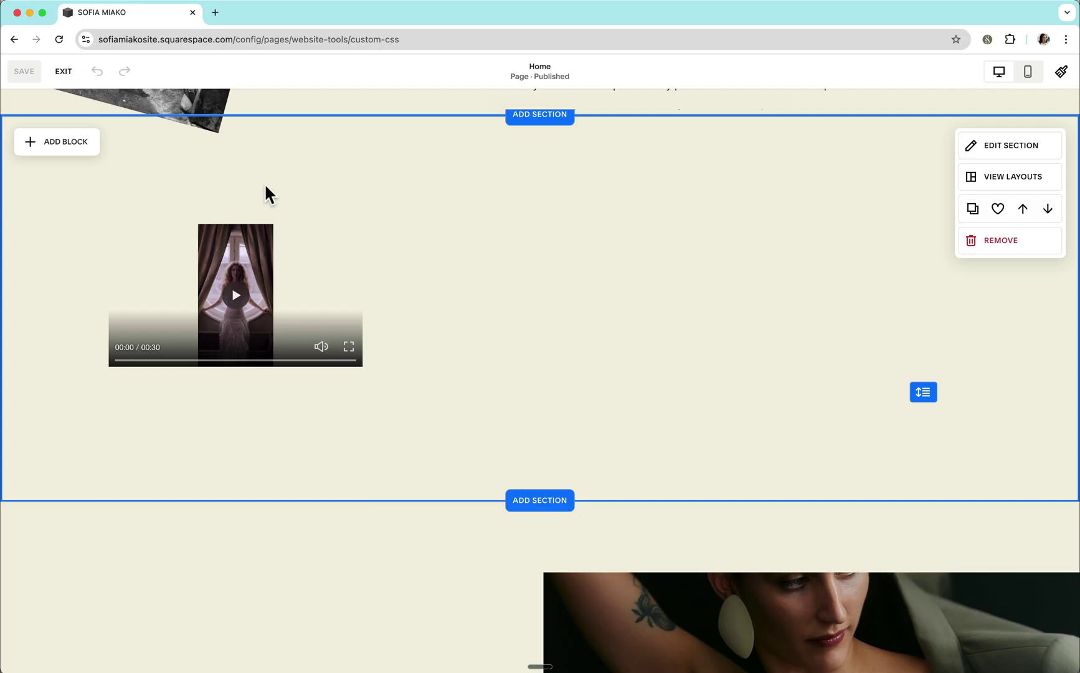
{"action": "left_click", "coordinate": [301, 258]}
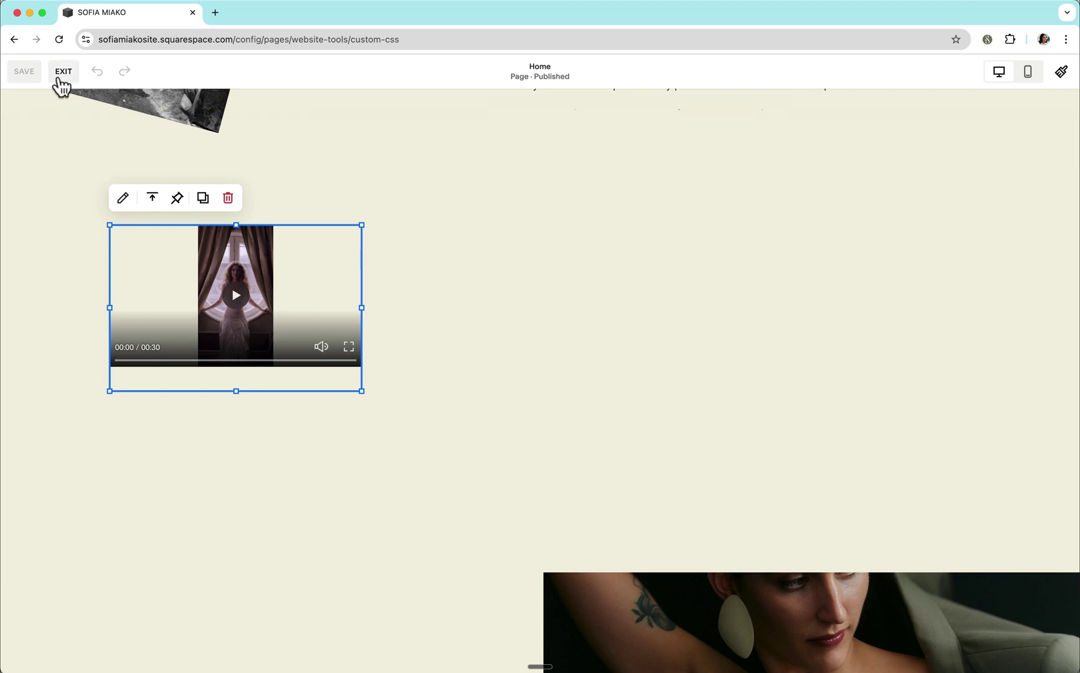
{"action": "left_click", "coordinate": [61, 80]}
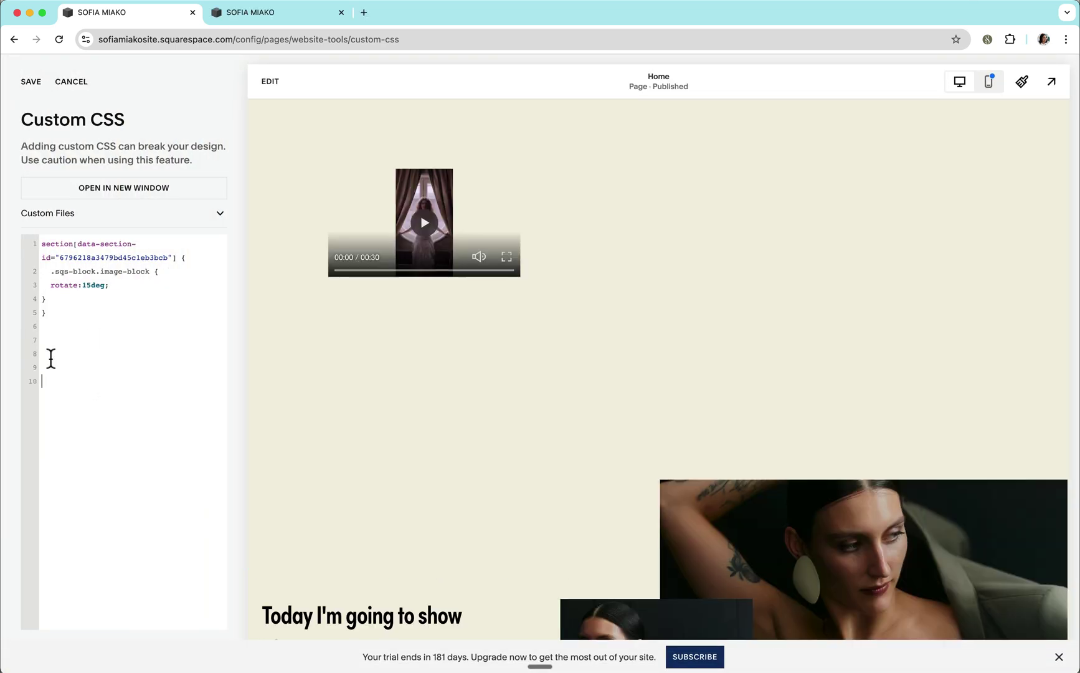
- Add the .sqs-native-video .native-video-player padding-top: 185% !important rule and view the video live
{"action": "key", "text": "super+v"}
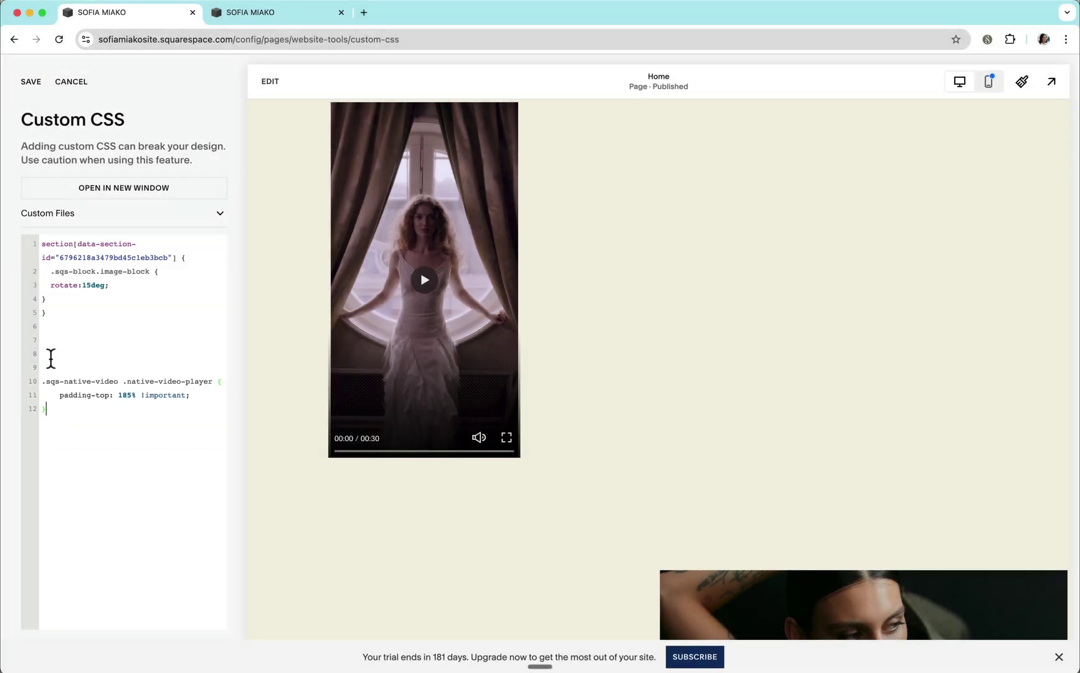
{"action": "key", "text": "ctrl+Tab"}
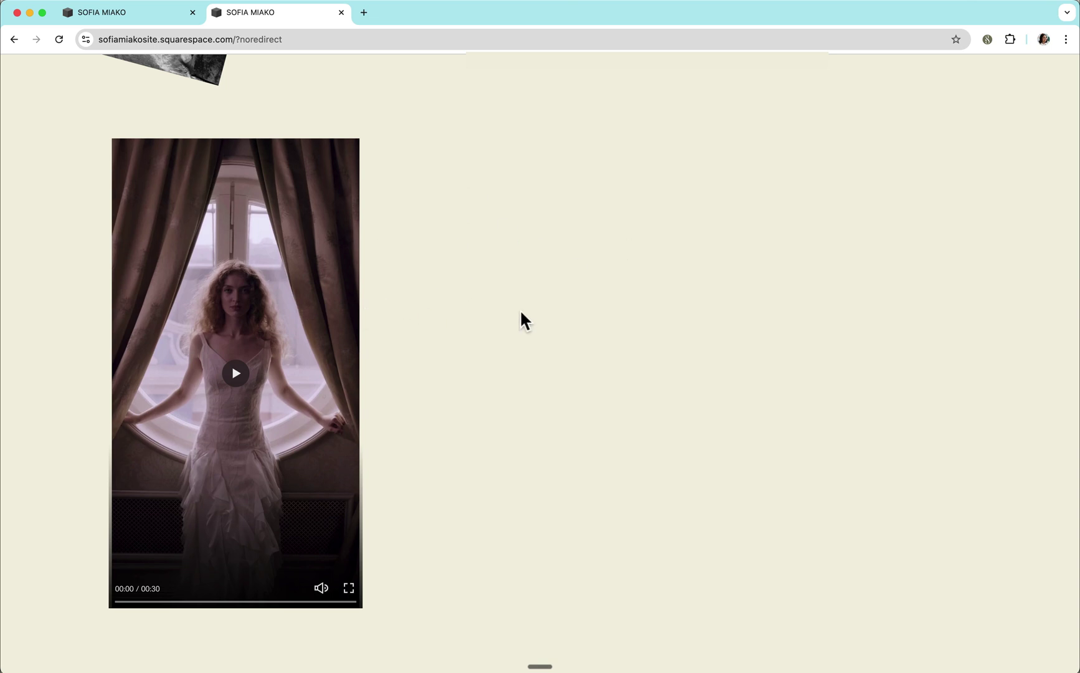
- Copy the video section's data-section-id selector and return to the line above the video rule
{"action": "left_click", "coordinate": [987, 41]}
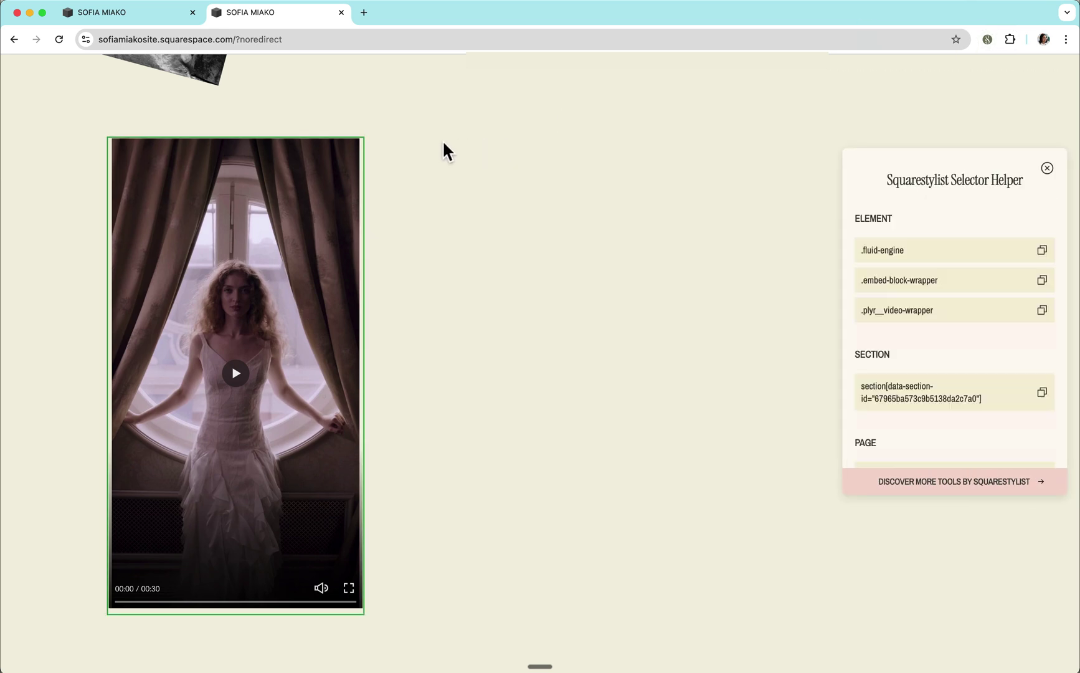
{"action": "scroll", "coordinate": [951, 390], "scroll_direction": "down", "scroll_amount": 2}
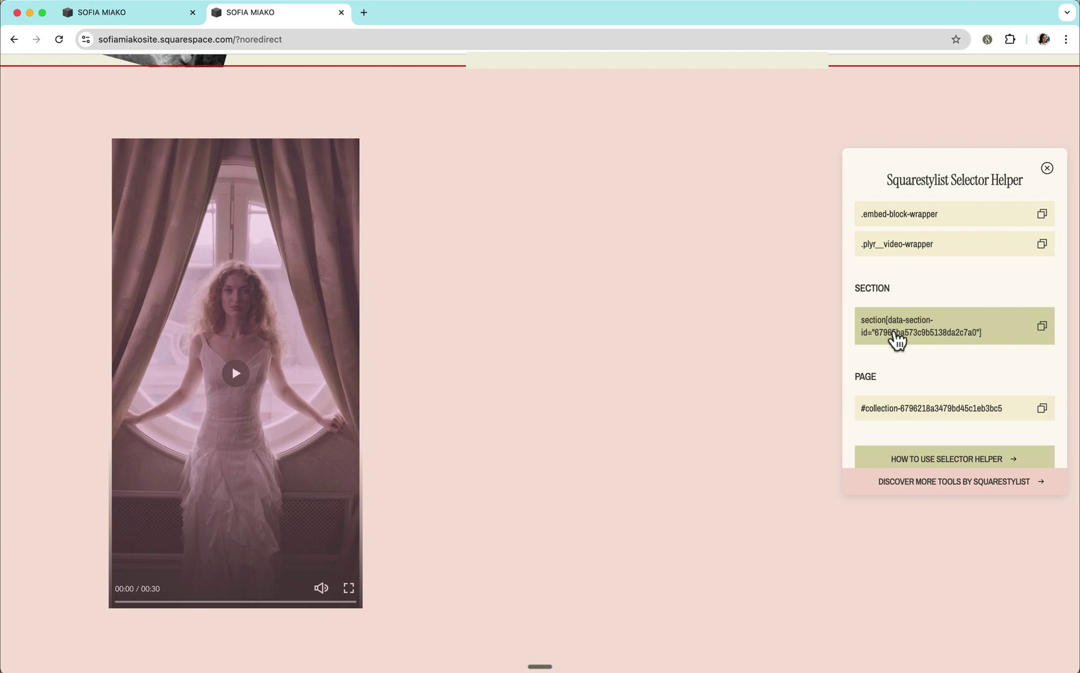
{"action": "left_click", "coordinate": [897, 339]}
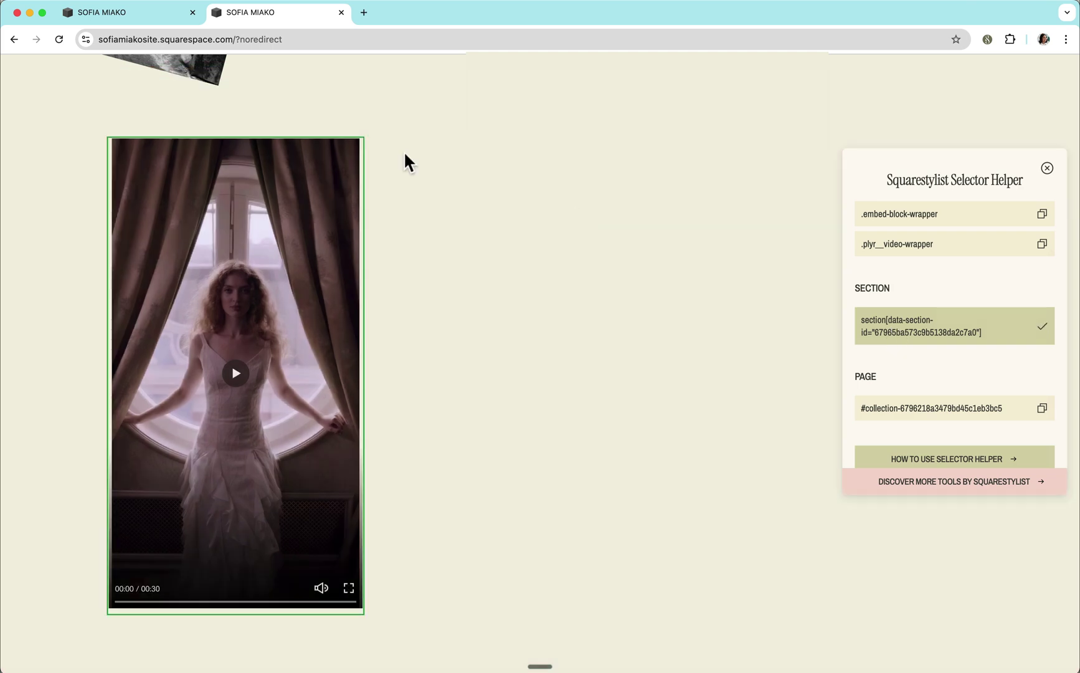
{"action": "left_click", "coordinate": [155, 13]}
{"action": "left_click", "coordinate": [63, 345]}
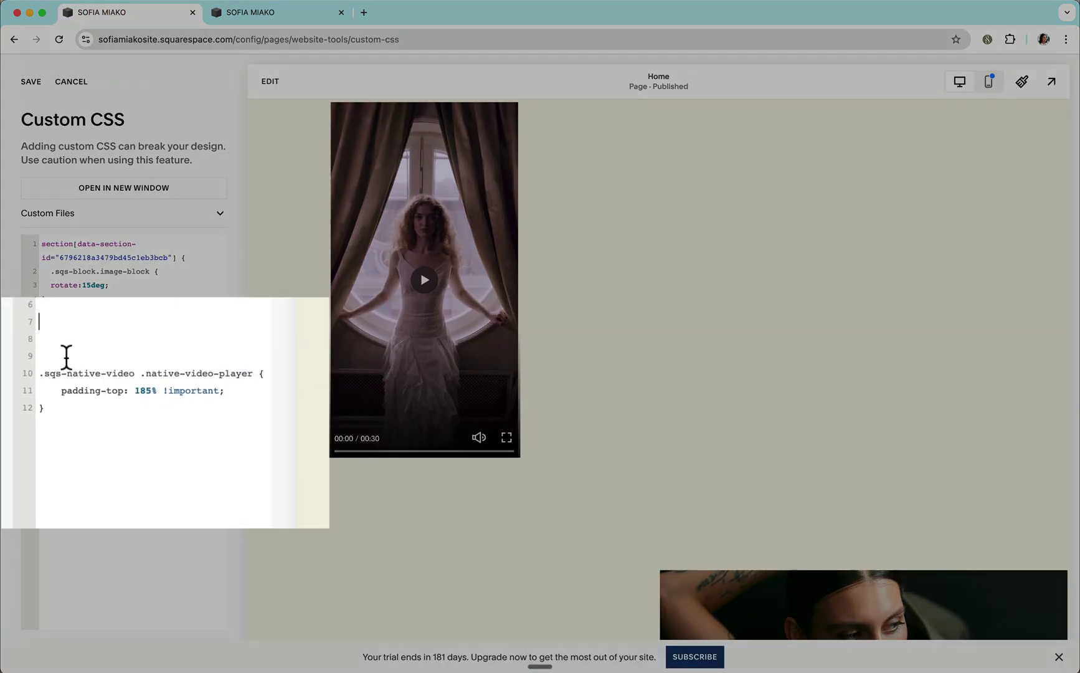
- Wrap the native video padding rule in section[data-section-id="67965ba573c9b5138da2c7a0"] braces
{"action": "key", "text": "Return"}
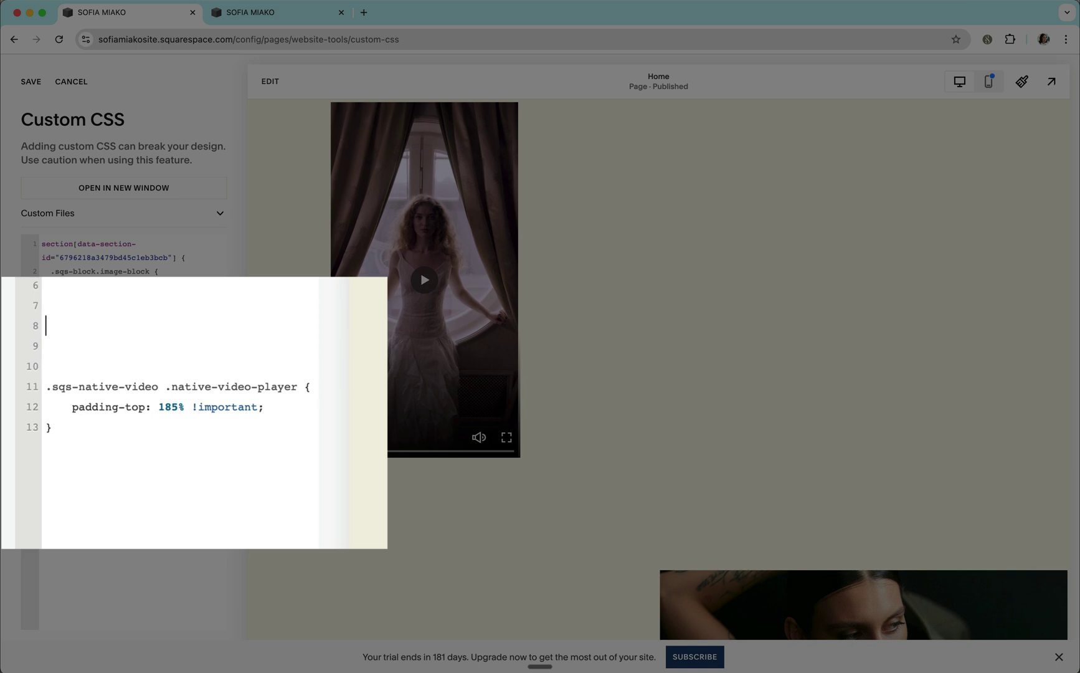
{"action": "type", "text": "section[data-section-id=\"67965ba573c9b5138da2c7a0\"]"}
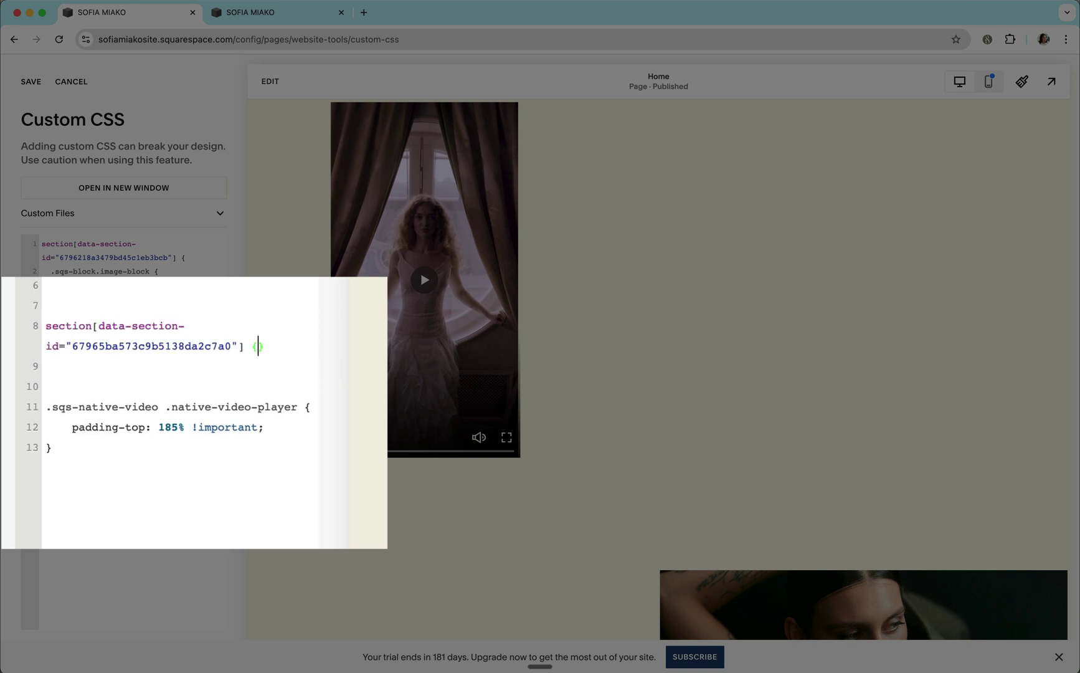
{"action": "key", "text": "Return"}
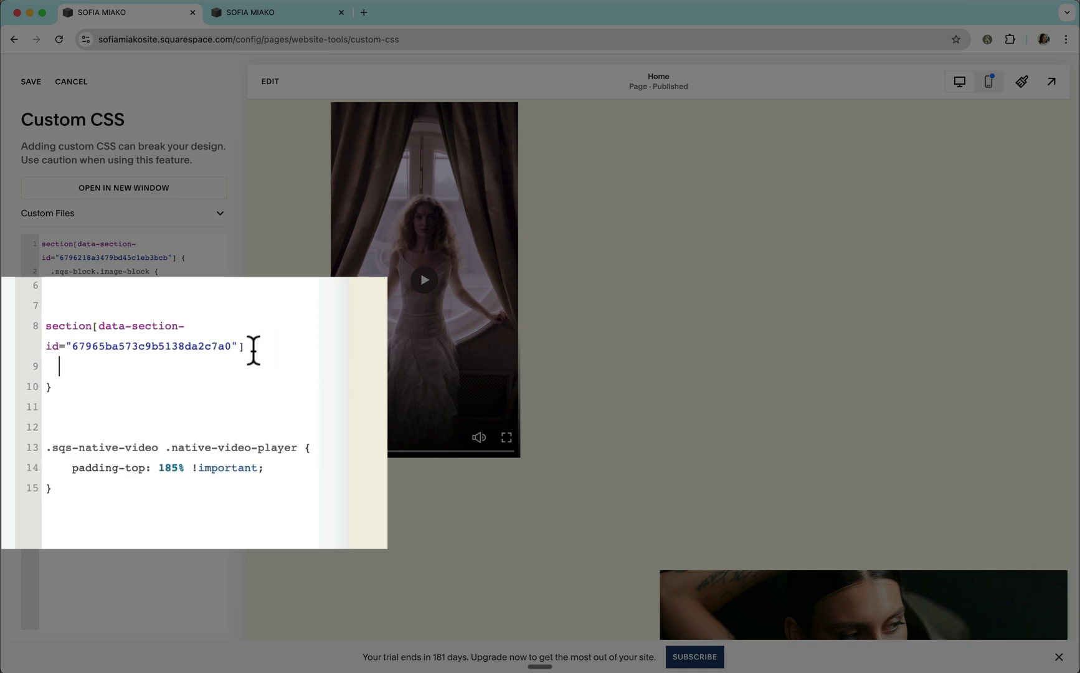
{"action": "left_click_drag", "start_coordinate": [65, 492], "coordinate": [35, 442]}
{"action": "key", "text": "ctrl+x"}
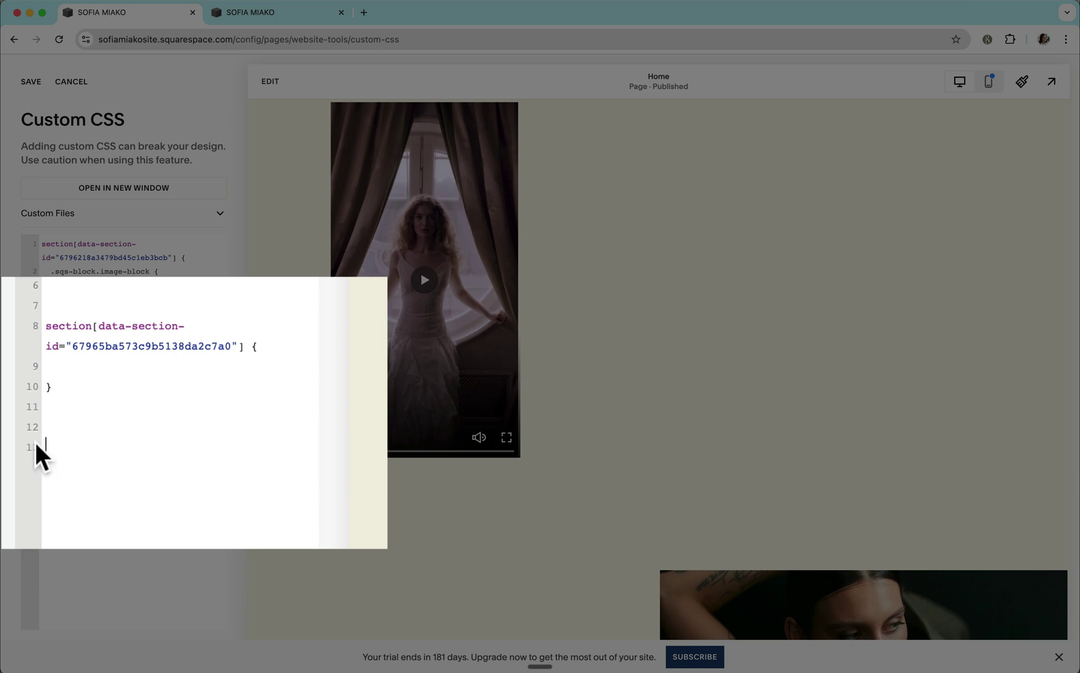
{"action": "left_click", "coordinate": [82, 367]}
{"action": "key", "text": "ctrl+v"}
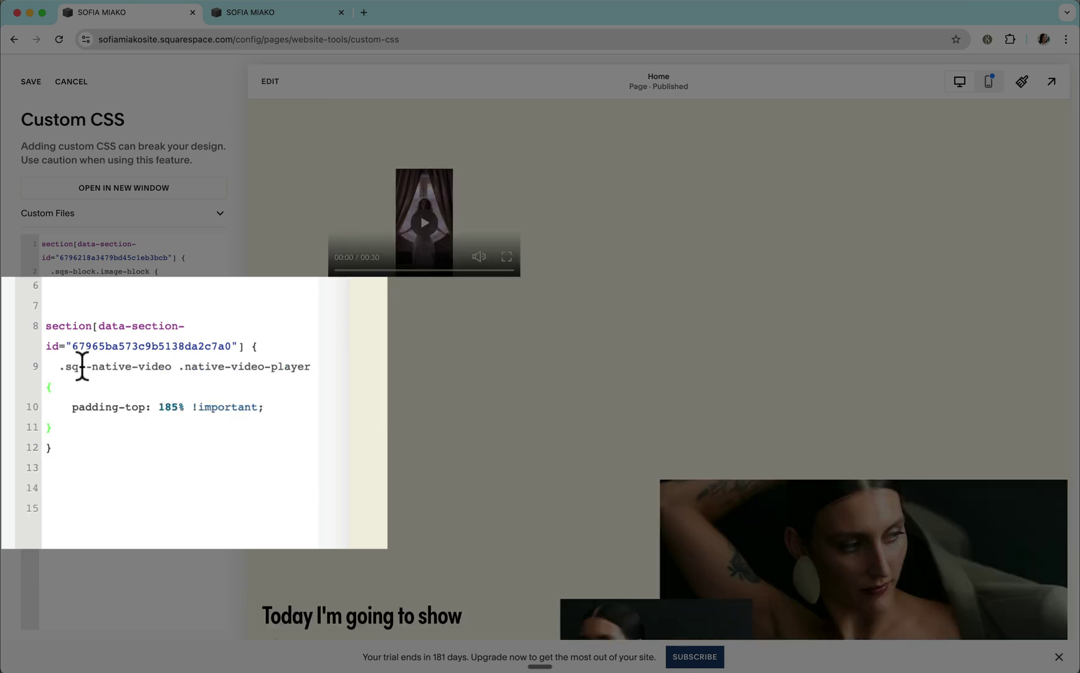
- Save the custom CSS and duplicate the section containing the video
{"action": "left_click", "coordinate": [31, 82]}
{"action": "left_click", "coordinate": [268, 82]}
{"action": "left_click", "coordinate": [964, 188]}
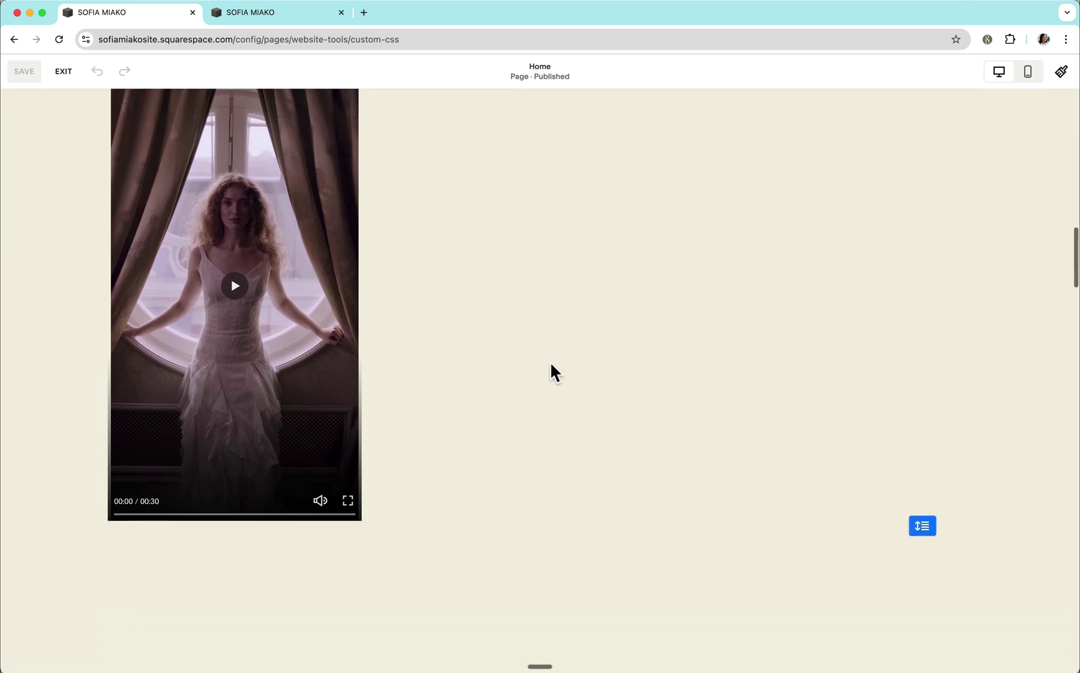
{"action": "left_click", "coordinate": [968, 194]}
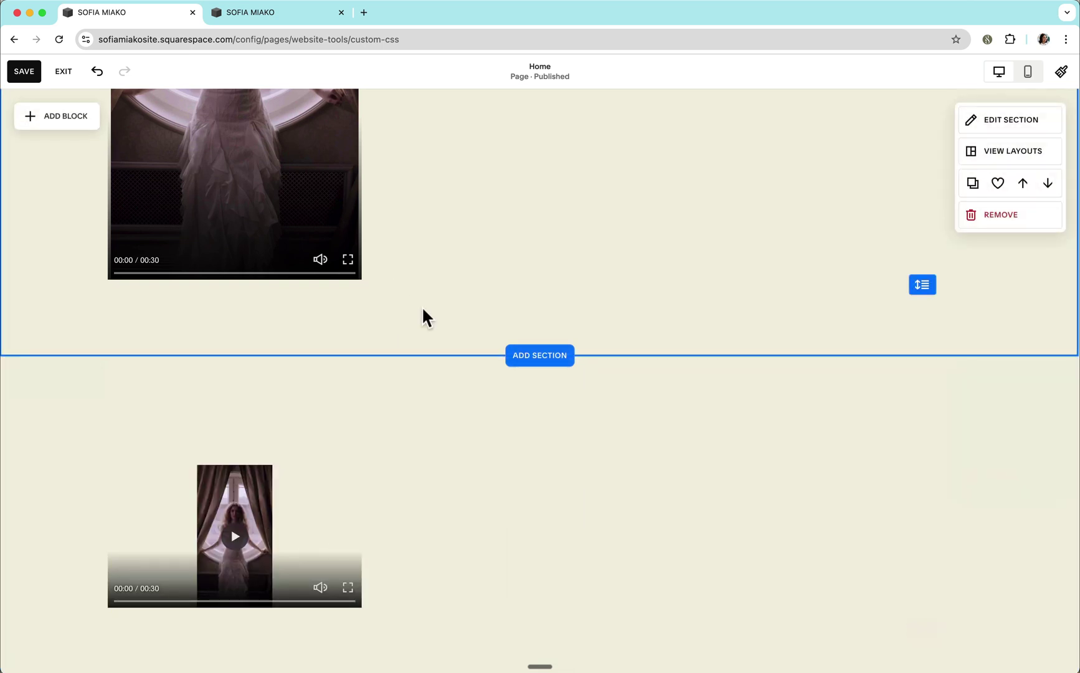
- Copy the video block and place the copy beside the original
{"action": "scroll", "coordinate": [422, 309], "scroll_direction": "up", "scroll_amount": 5}
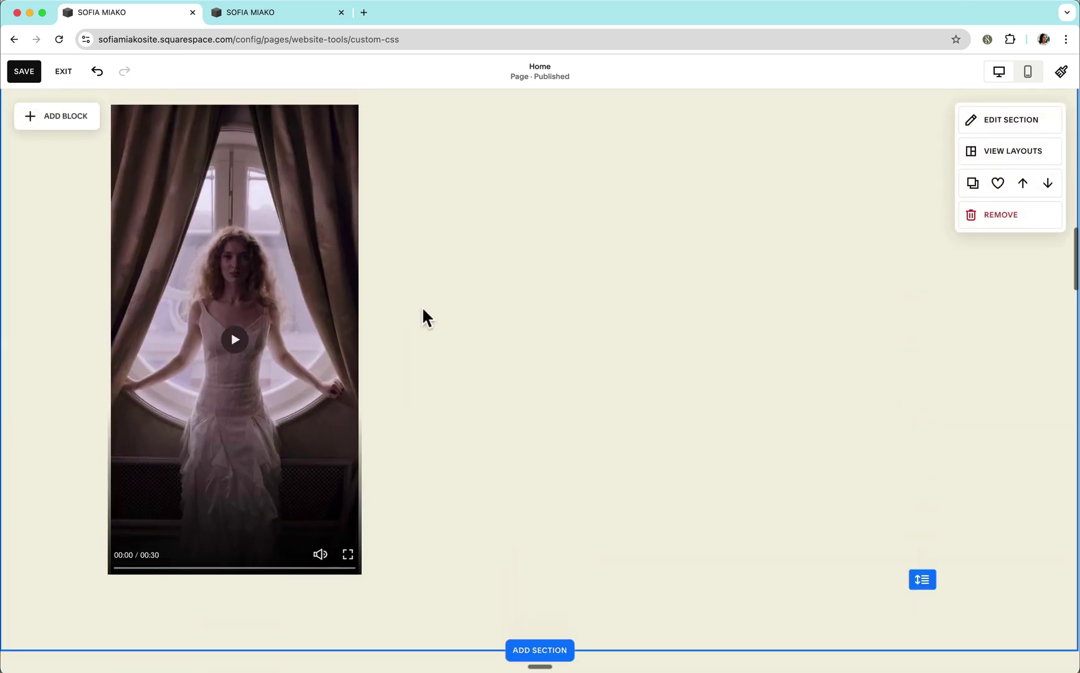
{"action": "left_click", "coordinate": [327, 254]}
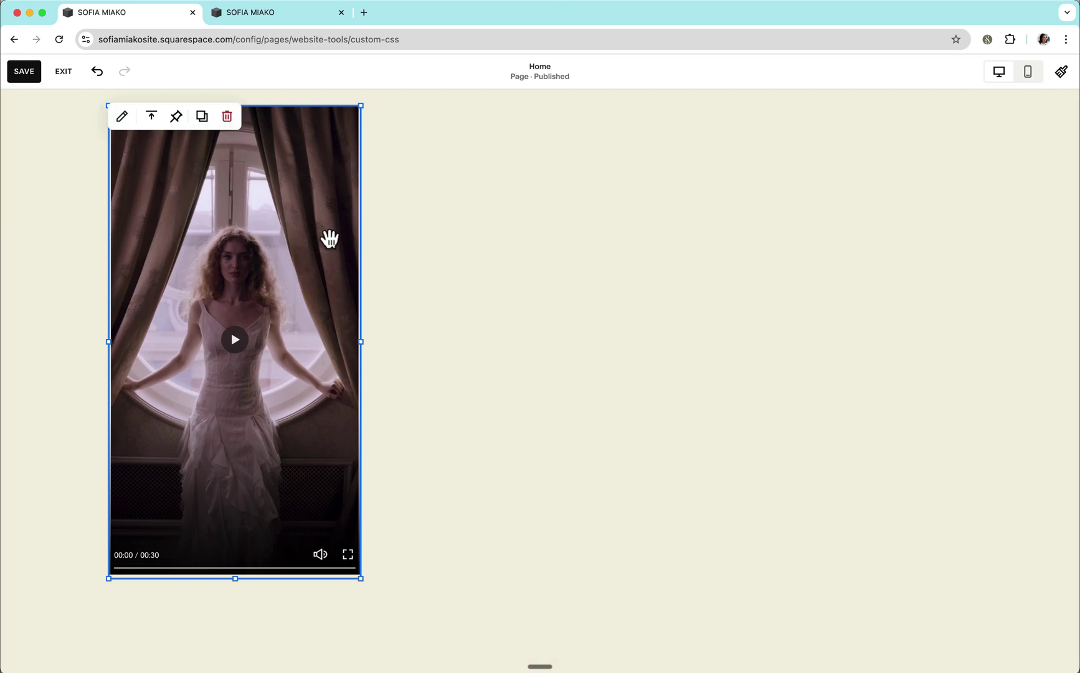
{"action": "key", "text": "super+c"}
{"action": "key", "text": "super+v"}
{"action": "left_click_drag", "start_coordinate": [304, 234], "coordinate": [583, 190]}
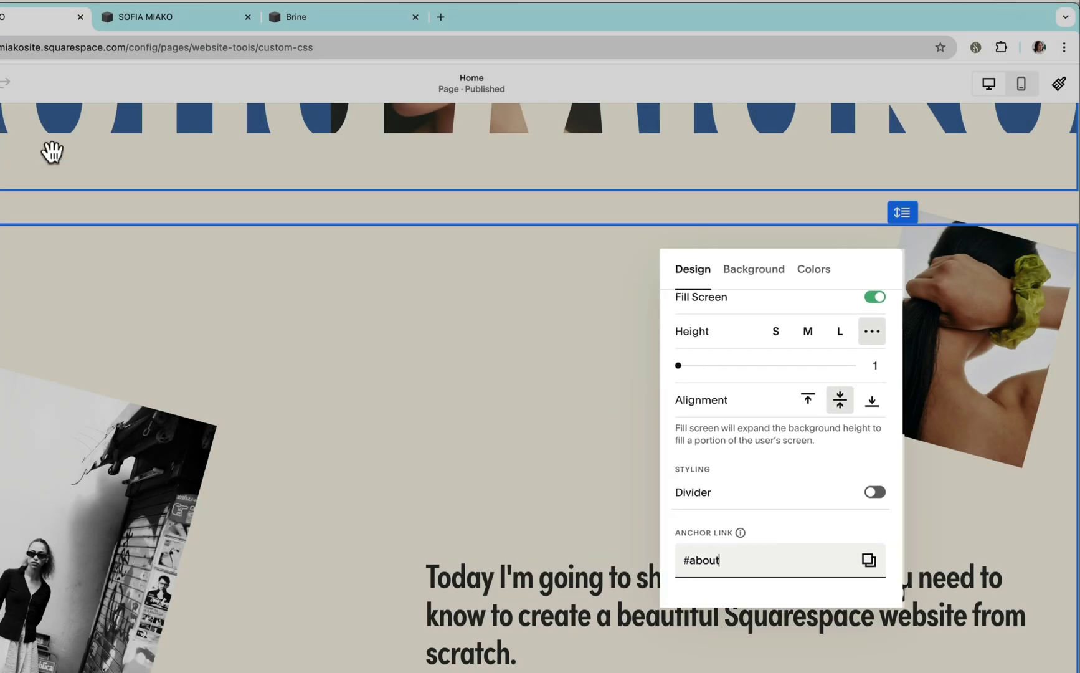
- Close the section settings once the anchor link reads #about
{"action": "left_click", "coordinate": [52, 152]}
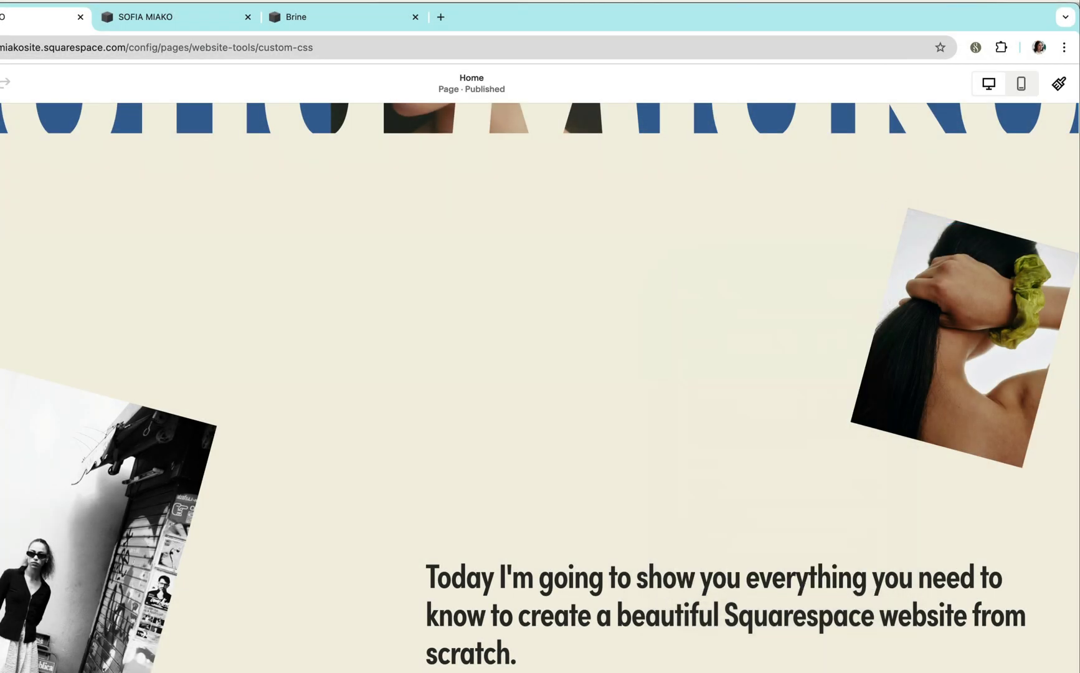
- Copy section#about from Selector Helper and paste it over the long line-1 selector
{"action": "left_click", "coordinate": [181, 18]}
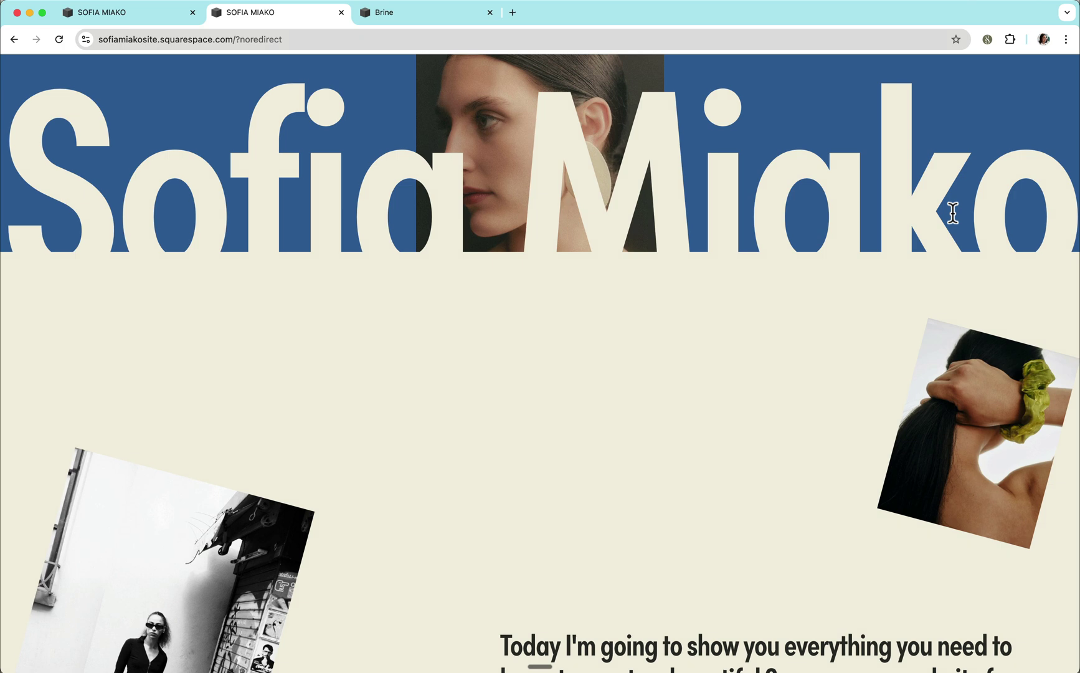
{"action": "left_click", "coordinate": [988, 39]}
{"action": "left_click", "coordinate": [725, 387]}
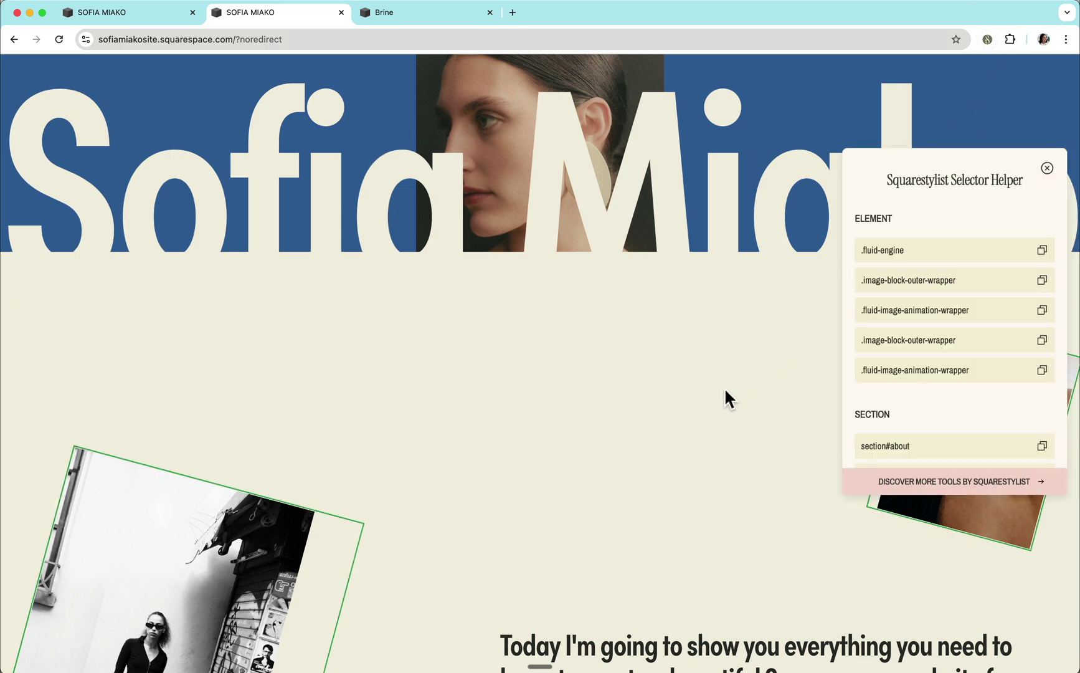
{"action": "scroll", "coordinate": [967, 388], "scroll_direction": "down", "scroll_amount": 3}
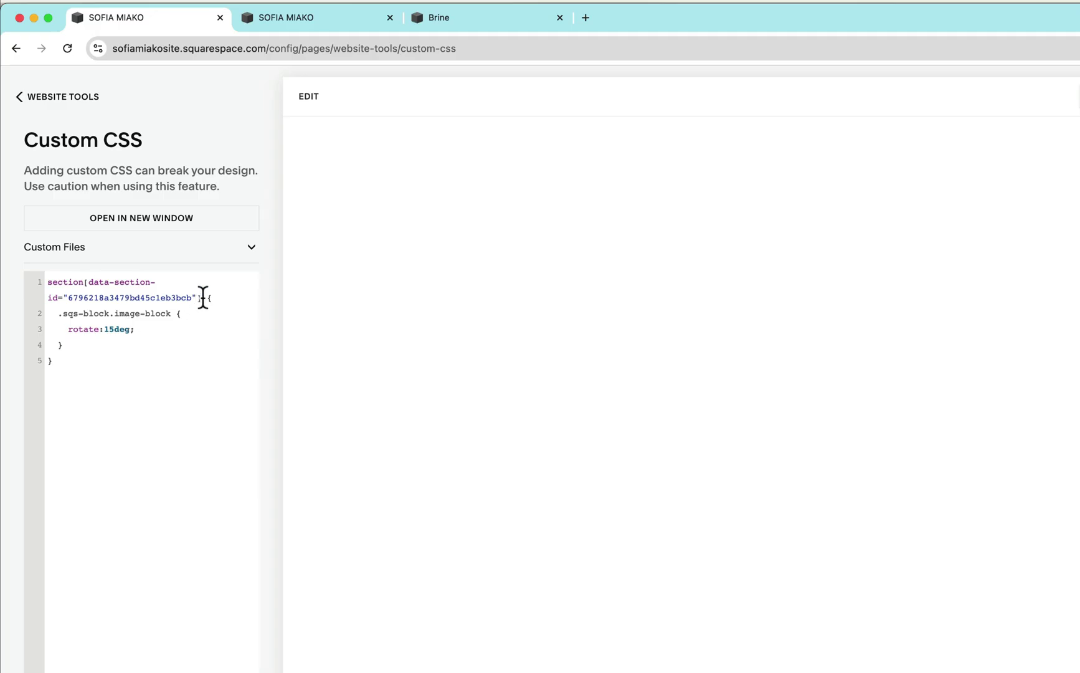
{"action": "left_click_drag", "start_coordinate": [202, 298], "coordinate": [39, 283]}
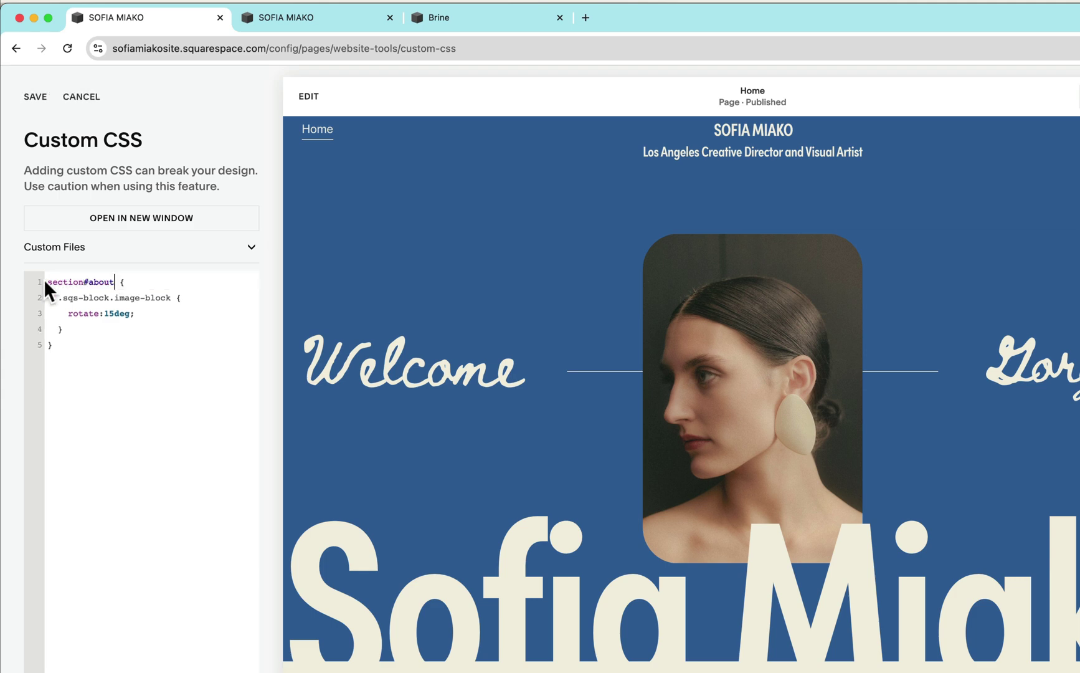
{"action": "key", "text": "super+v"}
{"action": "scroll", "coordinate": [477, 430], "scroll_direction": "down", "scroll_amount": 10}
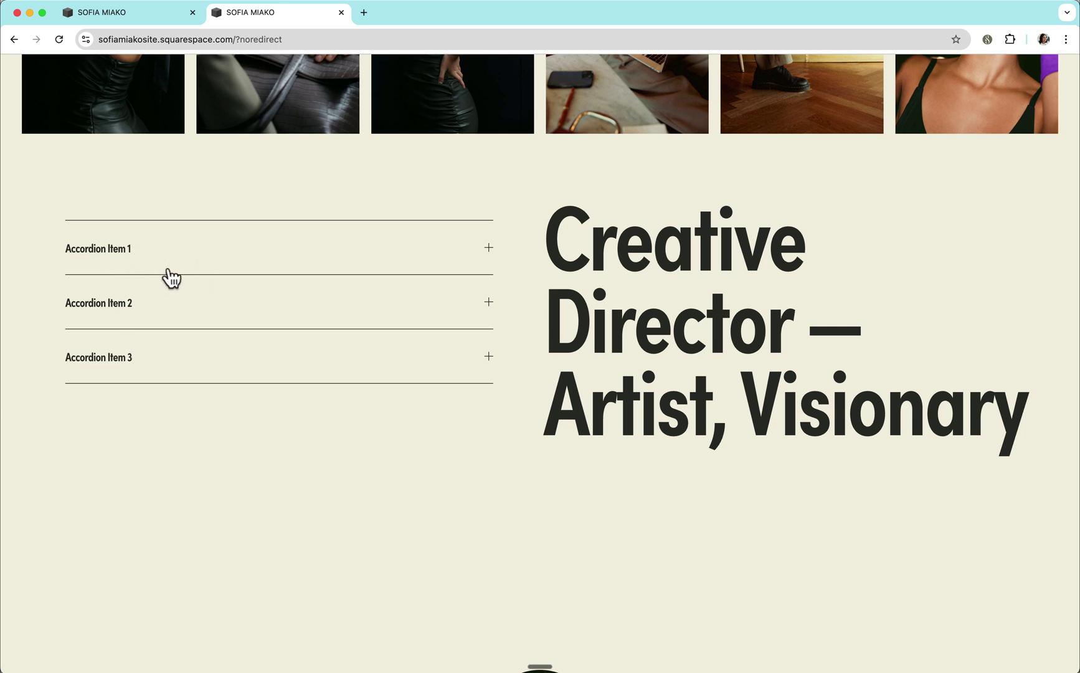
- Copy the .accordion-item__title selector from Accordion Item 1 using Selector Helper
{"action": "left_click", "coordinate": [988, 39]}
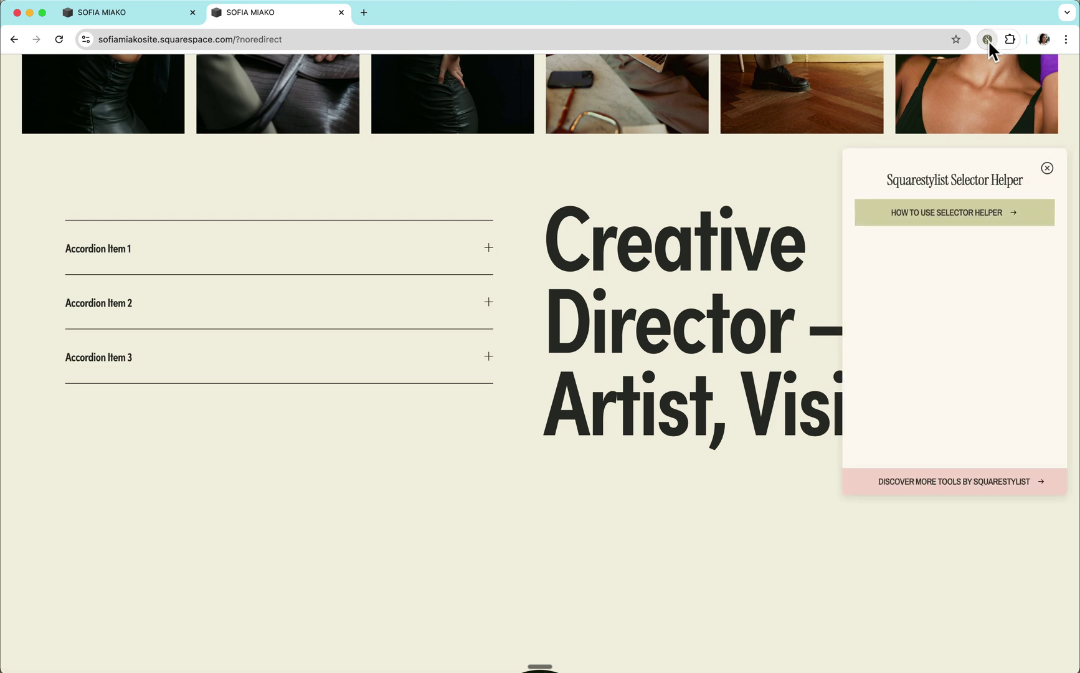
{"action": "left_click", "coordinate": [100, 256]}
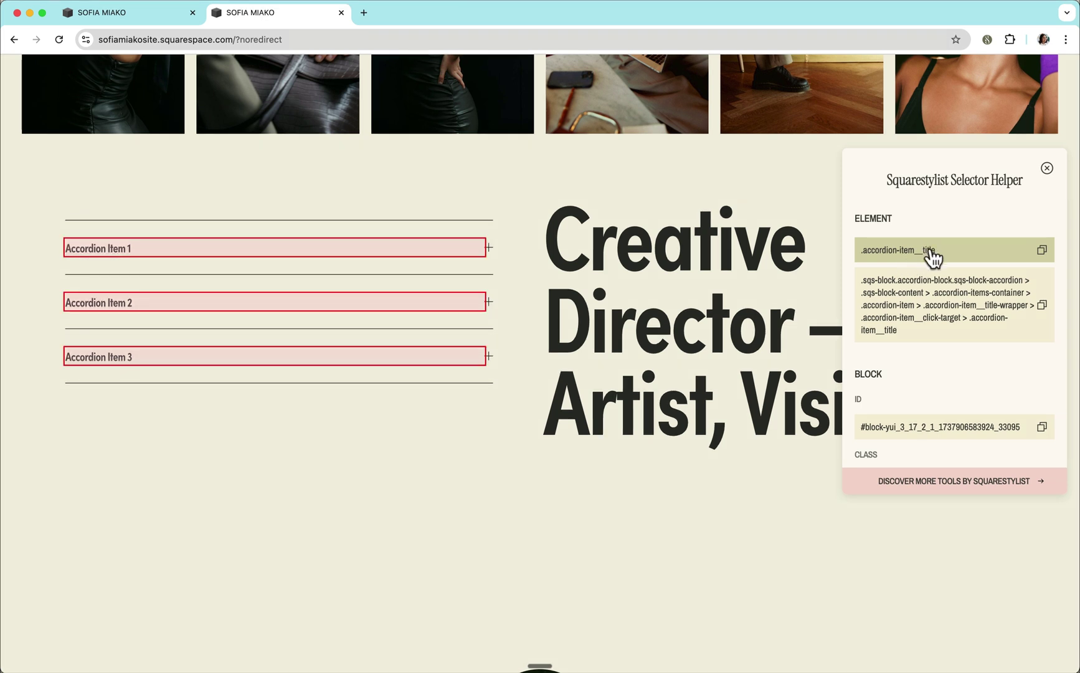
{"action": "left_click", "coordinate": [933, 256]}
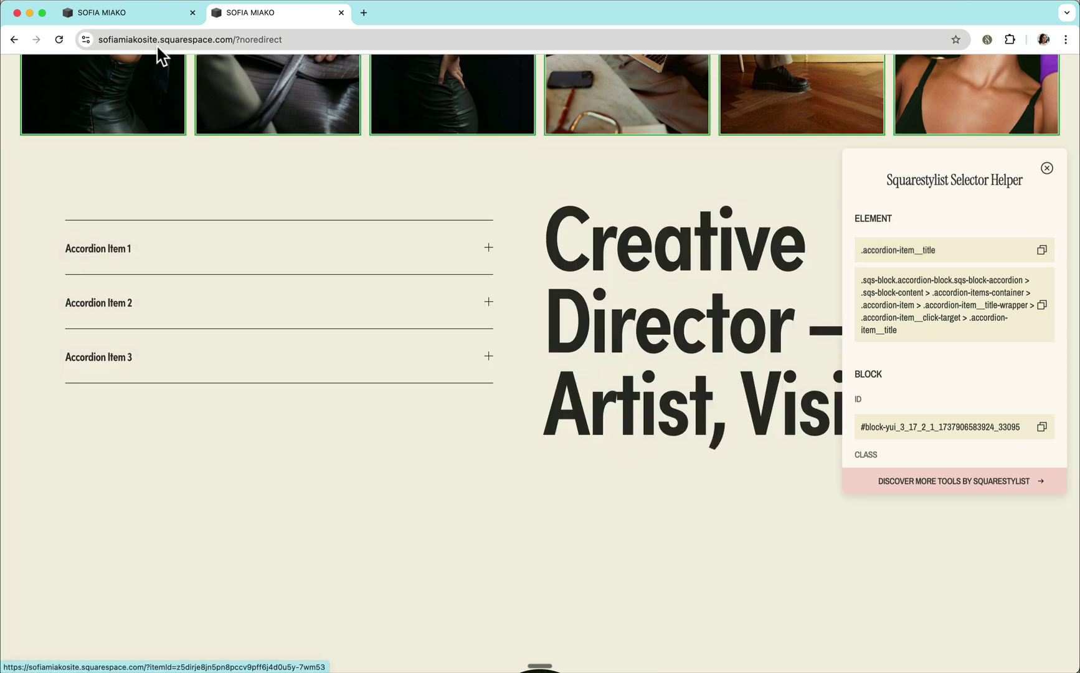
{"action": "left_click", "coordinate": [127, 14]}
- Add a .accordion-item__title rule with color:red; at the end of the Custom CSS
{"action": "left_click", "coordinate": [96, 315]}
{"action": "key", "text": "Return"}
{"action": "key", "text": "Return"}
{"action": "key", "text": "super+v"}
{"action": "type", "text": "{"}
{"action": "key", "text": "Return"}
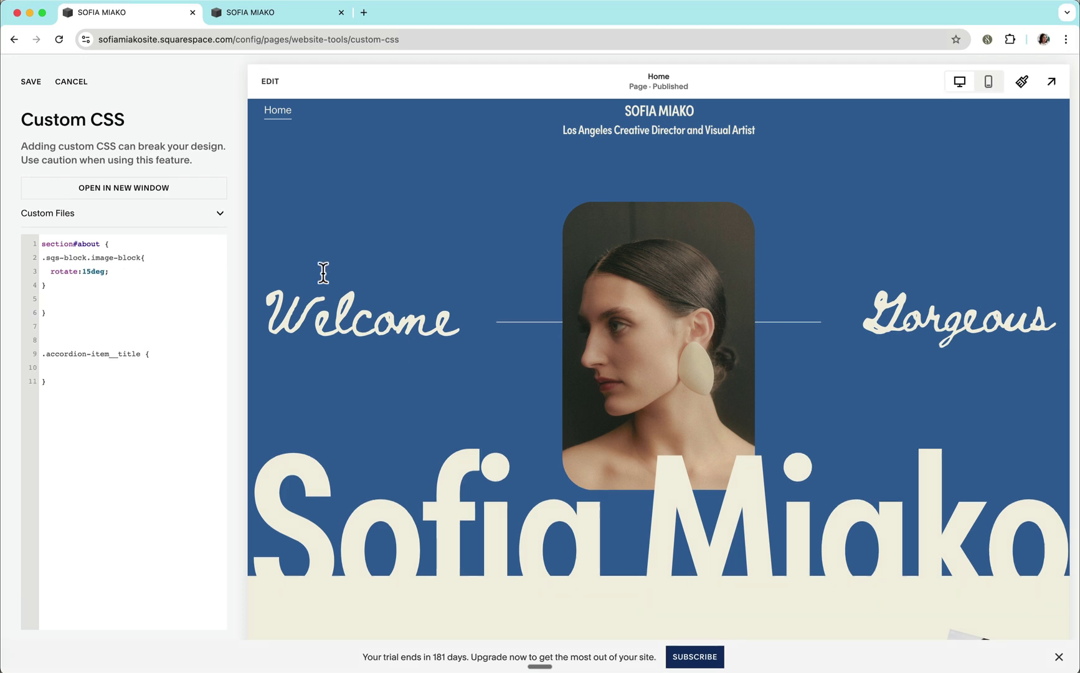
{"action": "scroll", "coordinate": [320, 270], "scroll_direction": "down", "scroll_amount": 6}
{"action": "scroll", "coordinate": [323, 272], "scroll_direction": "down", "scroll_amount": 15}
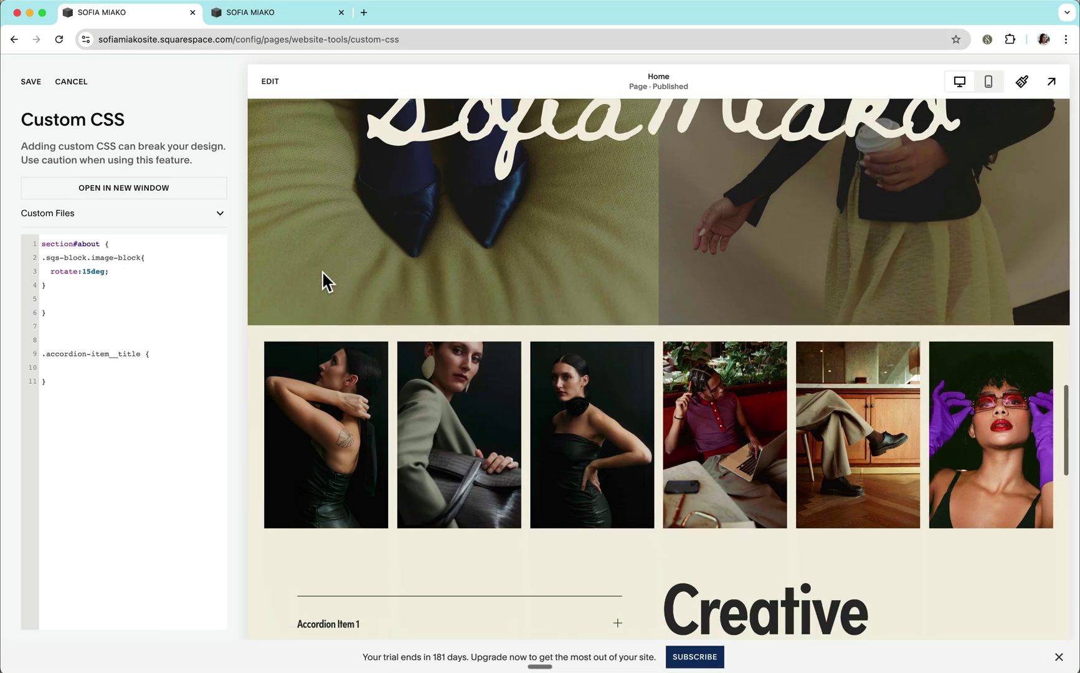
{"action": "scroll", "coordinate": [322, 271], "scroll_direction": "down", "scroll_amount": 4}
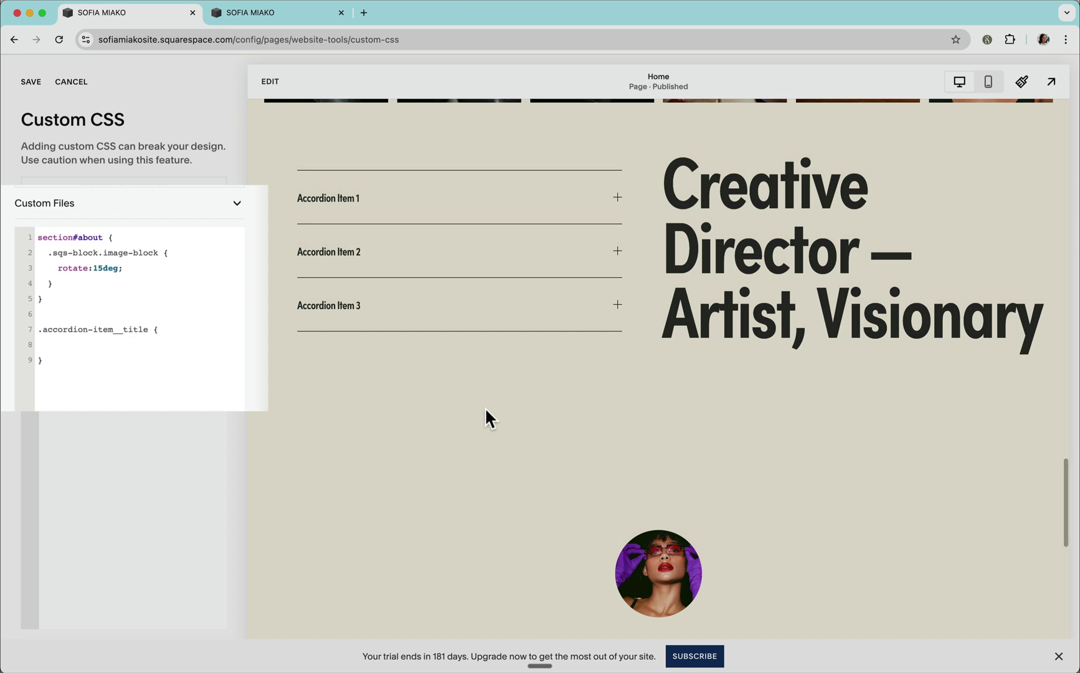
{"action": "type", "text": "color:red;"}
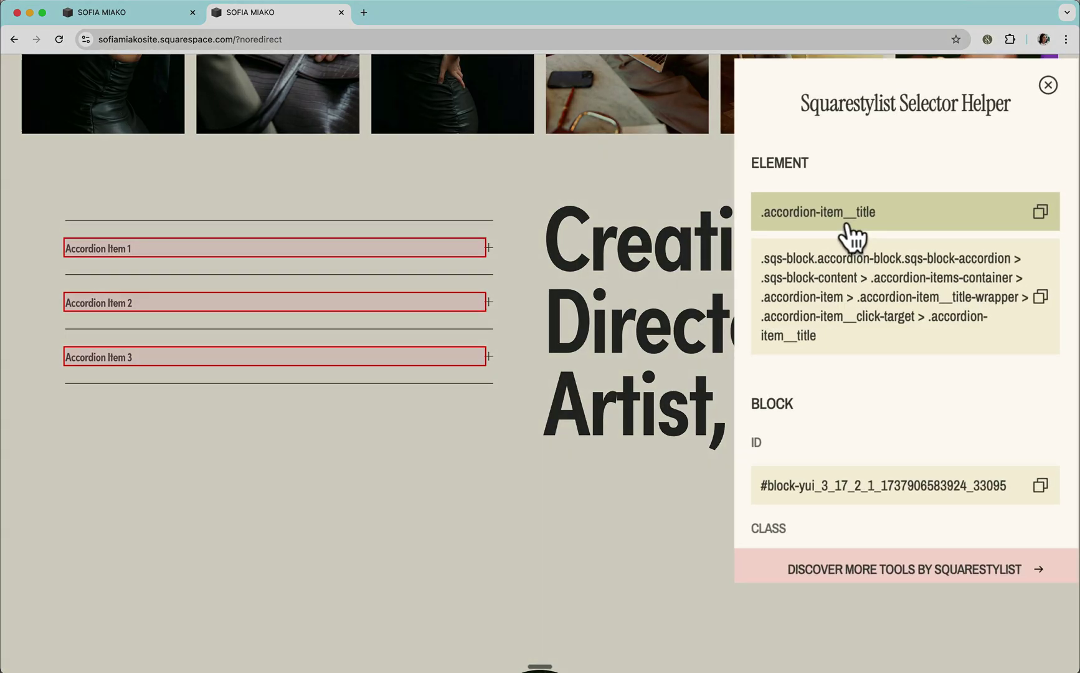
{"action": "scroll", "coordinate": [858, 402], "scroll_direction": "down", "scroll_amount": 3}
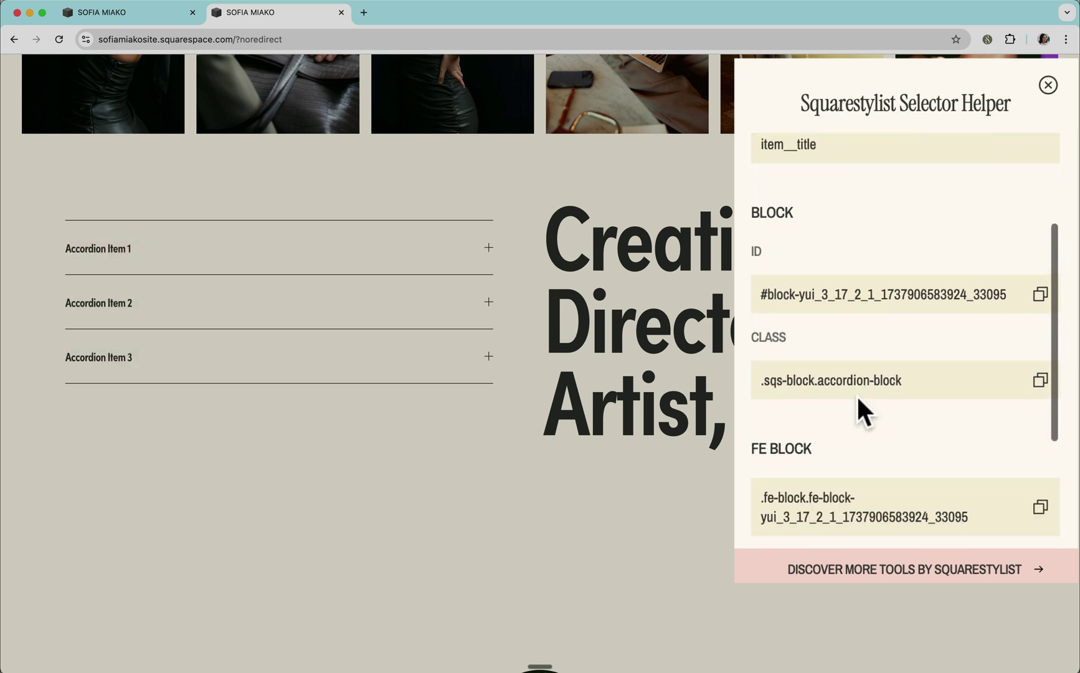
{"action": "scroll", "coordinate": [858, 400], "scroll_direction": "down", "scroll_amount": 5}
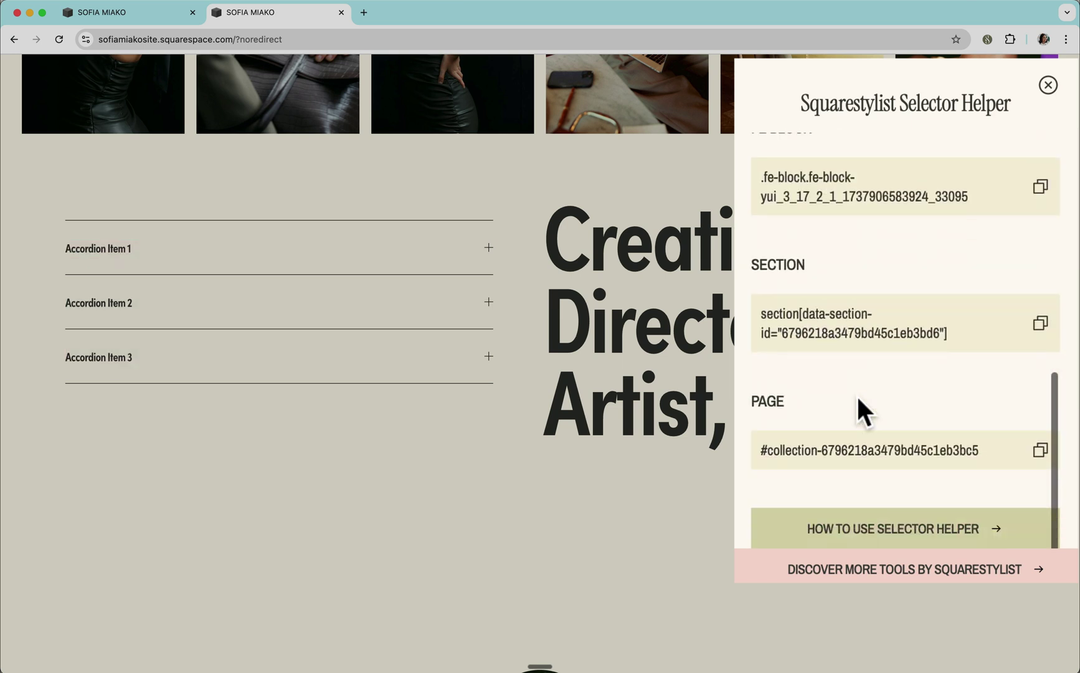
- Nest the red accordion-title rule inside the accordion section's data-section-id selector
{"action": "left_click", "coordinate": [810, 332]}
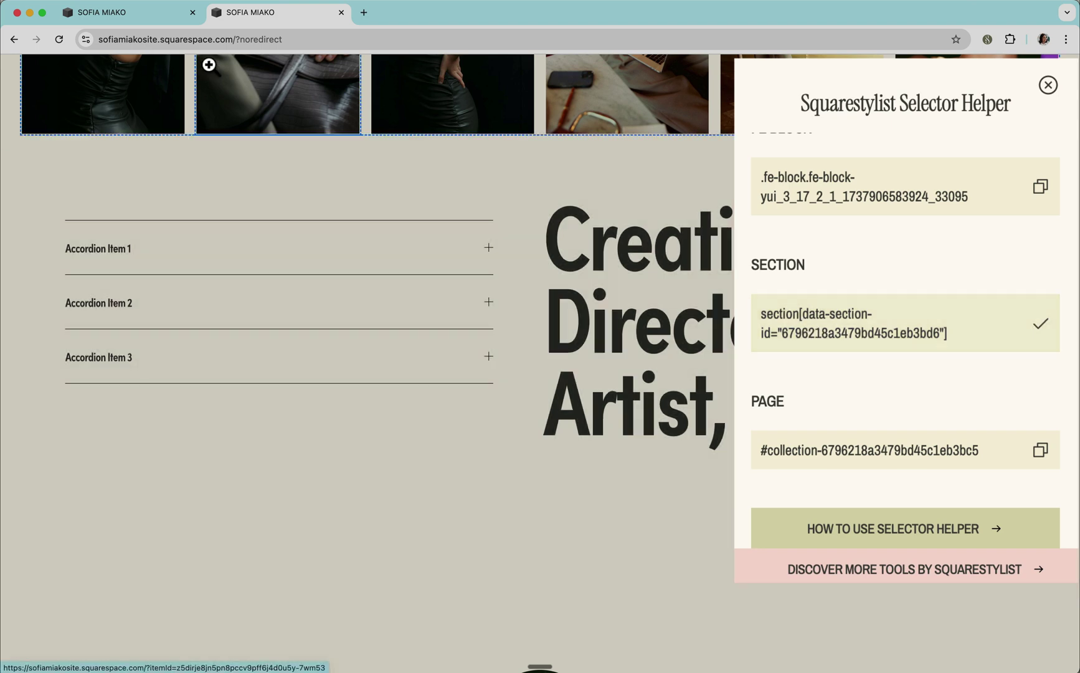
{"action": "left_click", "coordinate": [155, 13]}
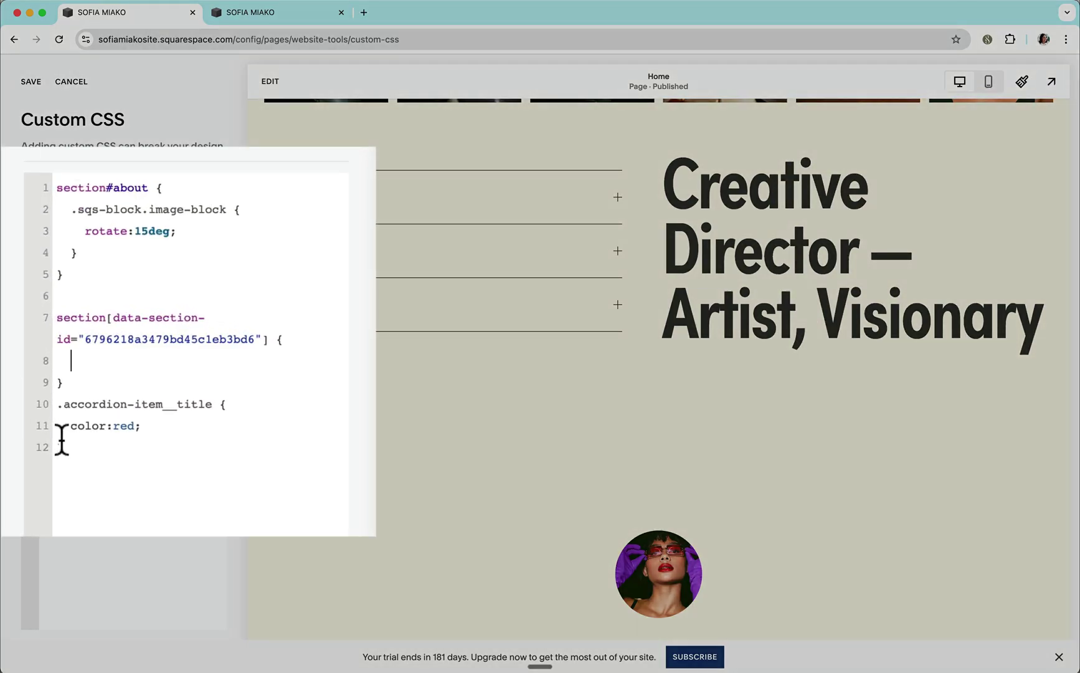
{"action": "left_click_drag", "start_coordinate": [62, 448], "coordinate": [53, 413]}
{"action": "key", "text": "super+x"}
{"action": "left_click", "coordinate": [98, 361]}
{"action": "key", "text": "super+v"}
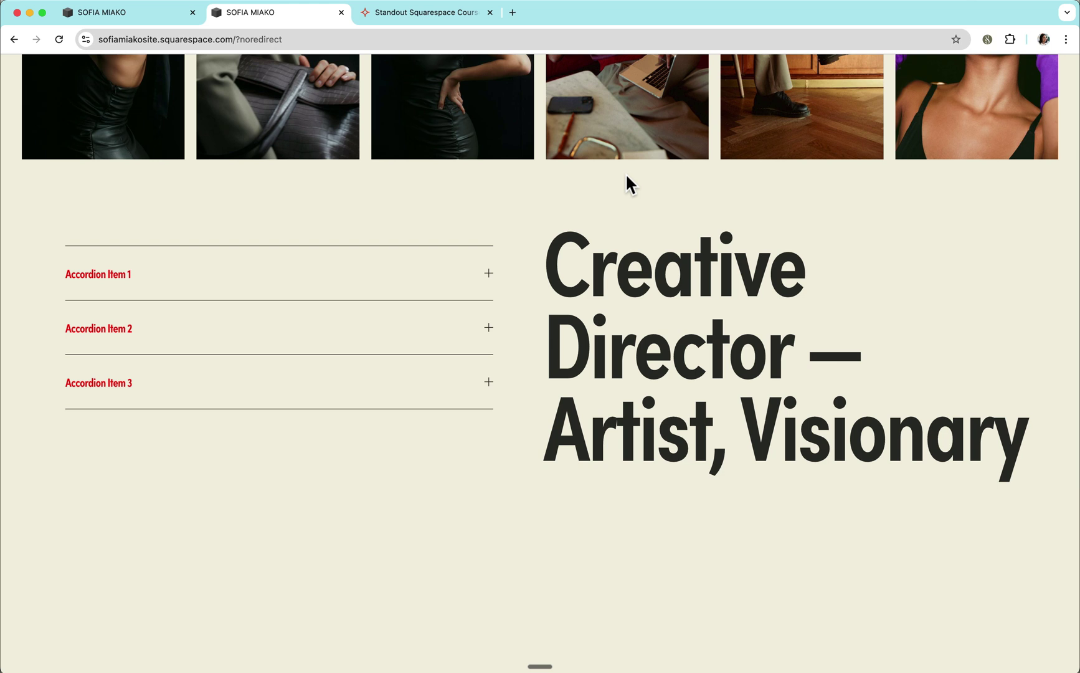
- Copy the testimonial description's .list-item-content__description selector with Selector Helper
{"action": "scroll", "coordinate": [626, 177], "scroll_direction": "down", "scroll_amount": 8}
{"action": "left_click", "coordinate": [988, 39]}
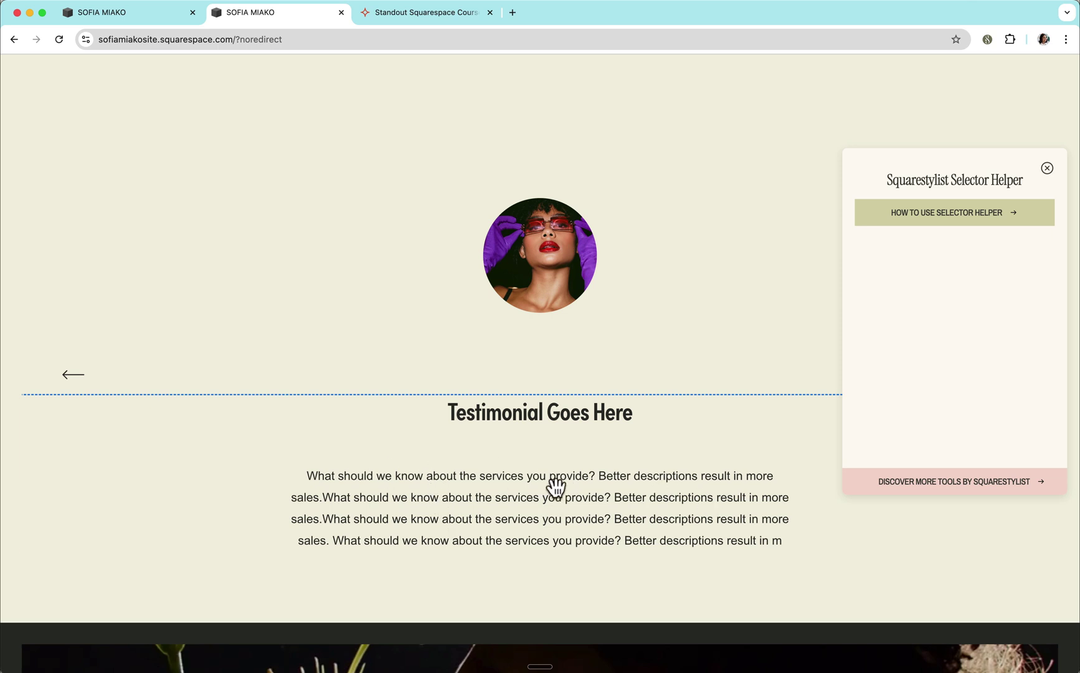
{"action": "left_click", "coordinate": [540, 405]}
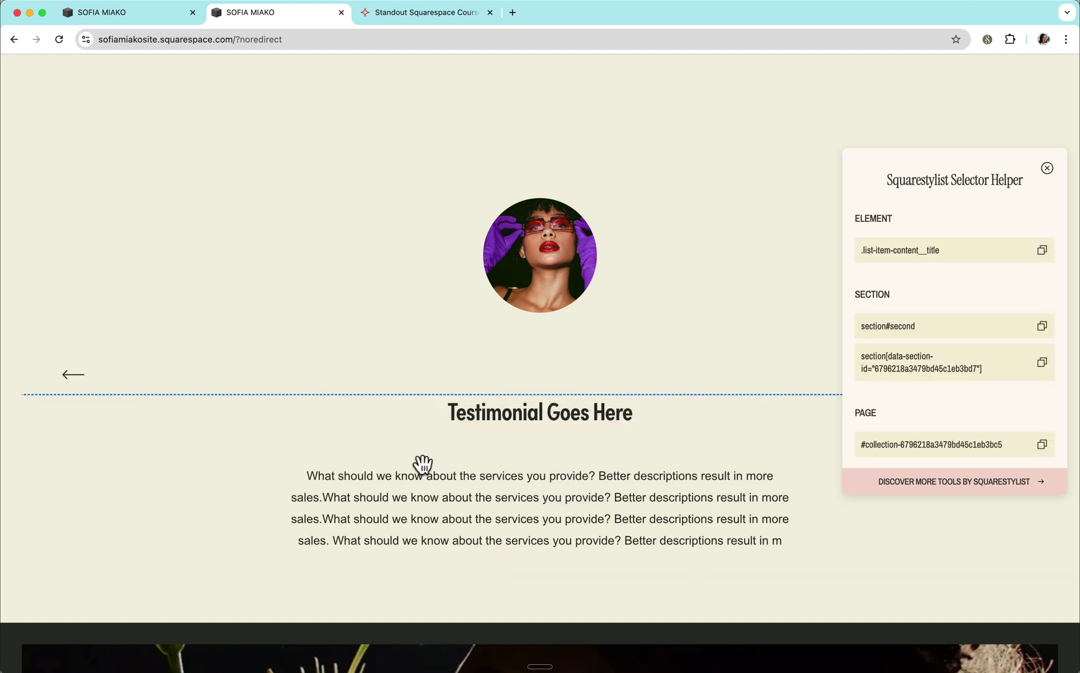
{"action": "left_click", "coordinate": [315, 439]}
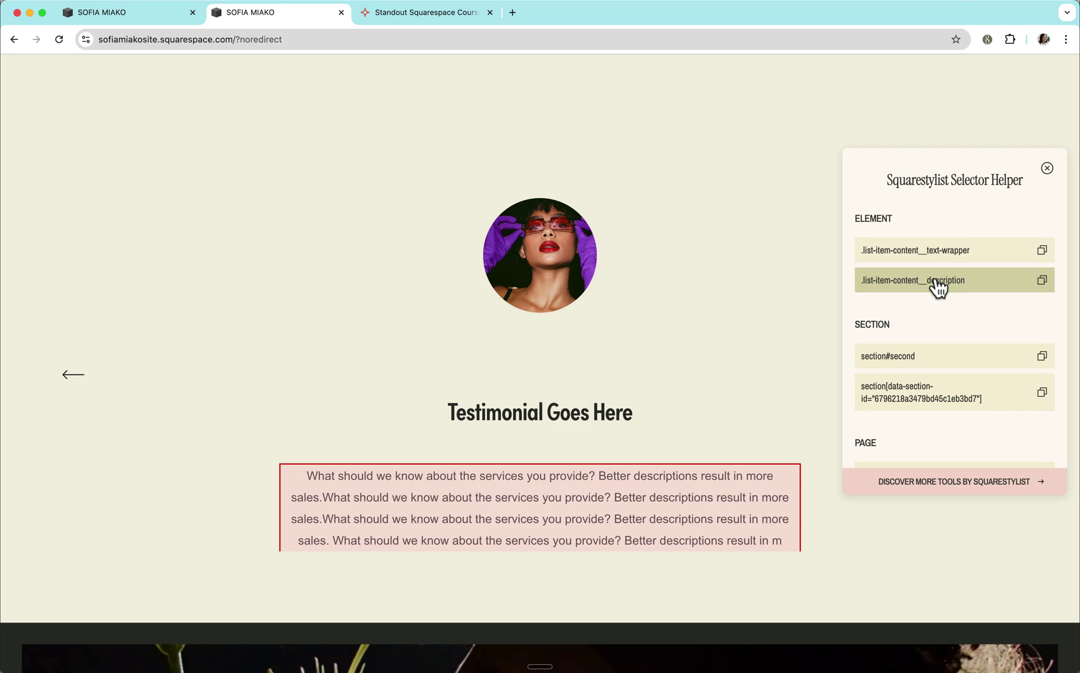
{"action": "left_click", "coordinate": [938, 288]}
- Start a .list-item-content__description rule with background-color:yellow; at the end of the Custom CSS
{"action": "left_click", "coordinate": [145, 14]}
{"action": "left_click", "coordinate": [72, 429]}
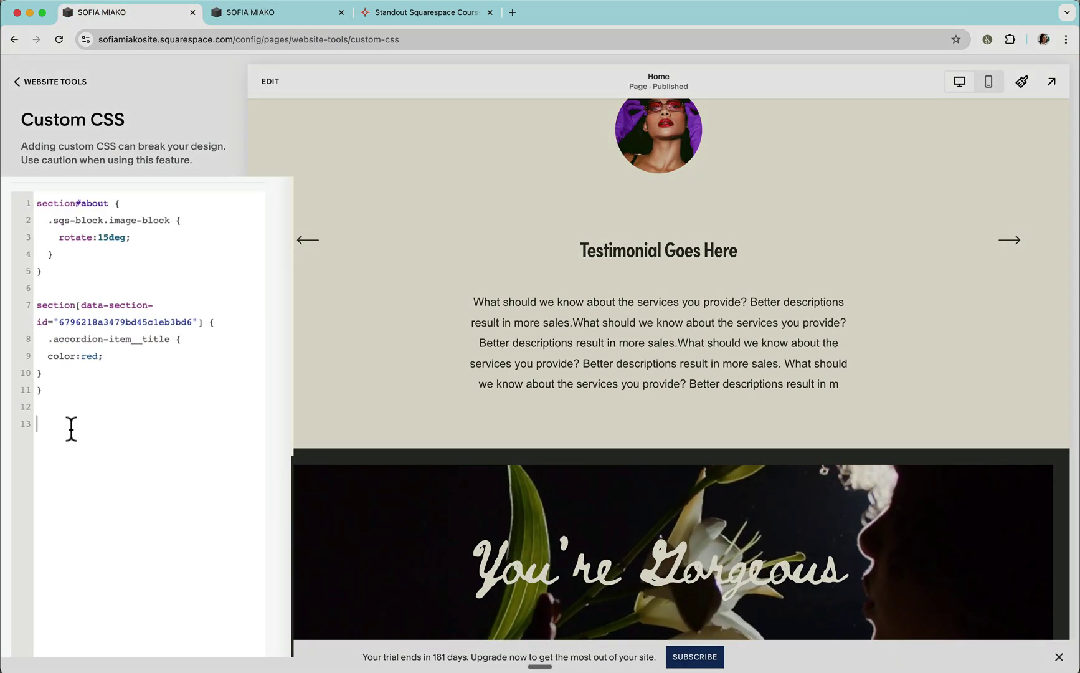
{"action": "key", "text": "super+v"}
{"action": "type", "text": "{"}
{"action": "key", "text": "Return"}
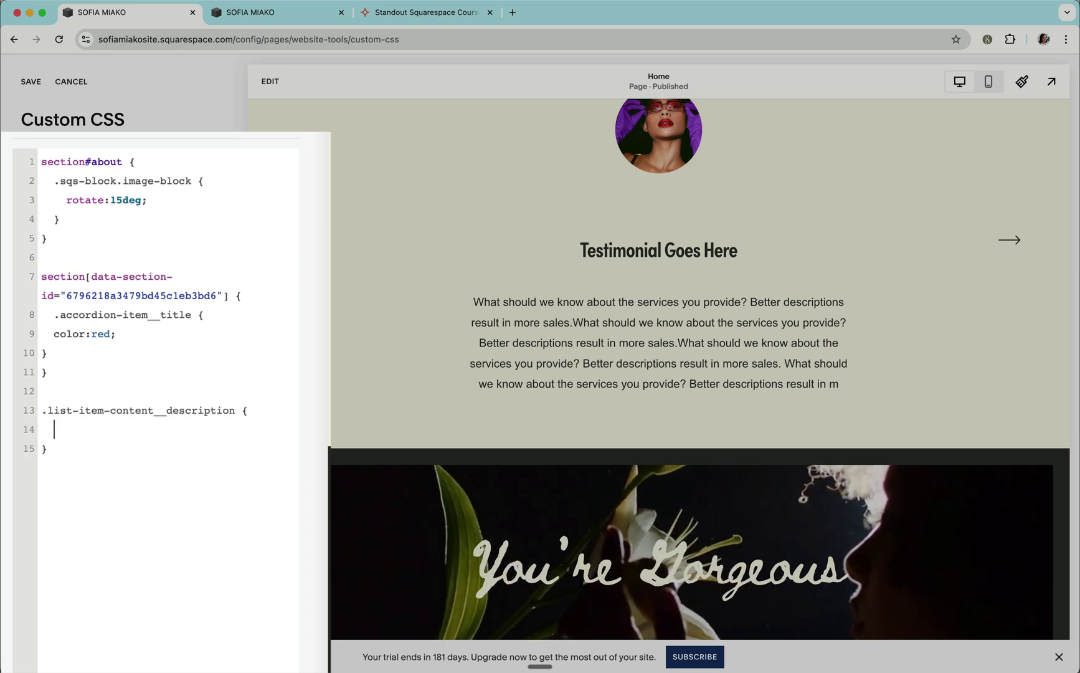
{"action": "type", "text": "ba"}
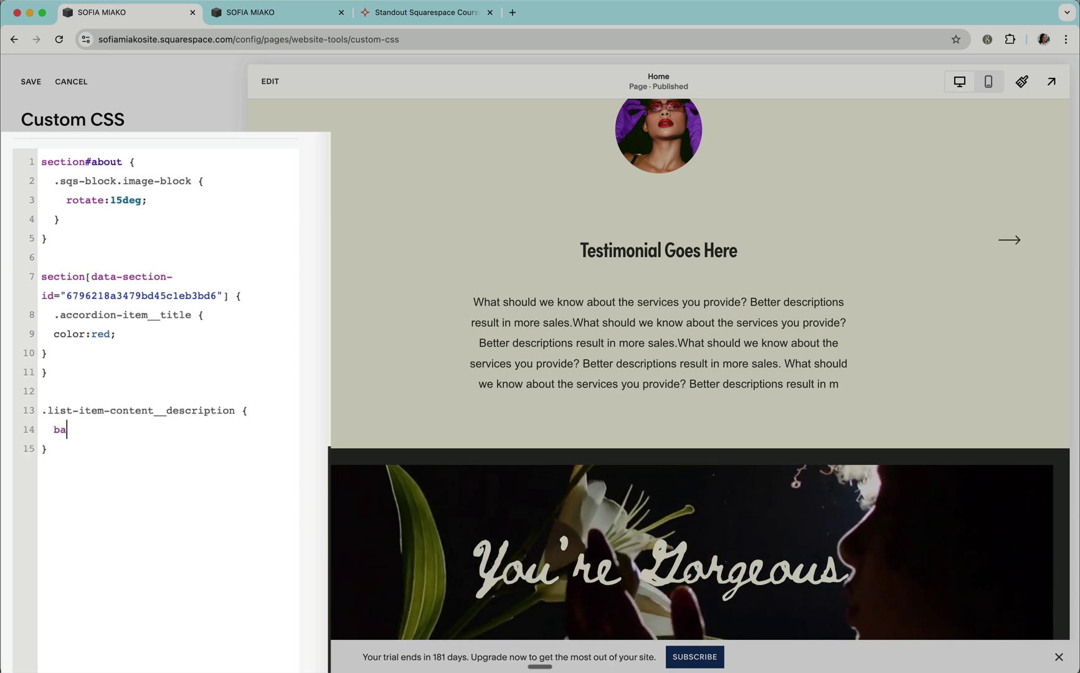
{"action": "type", "text": "ckground-color"}
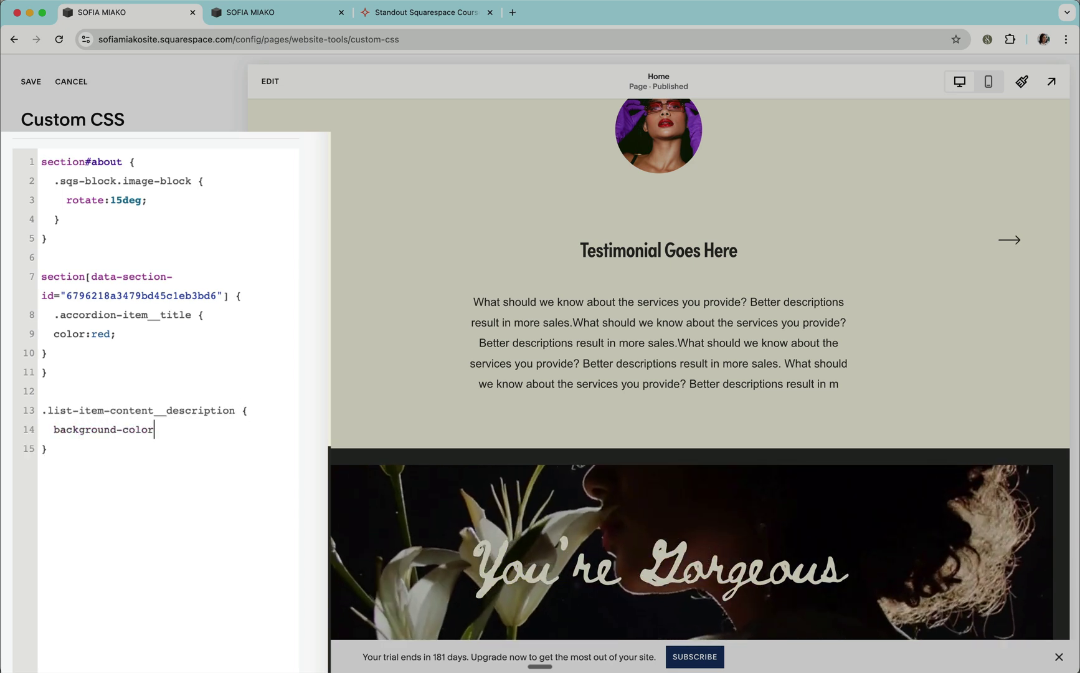
{"action": "type", "text": ":yellow;"}
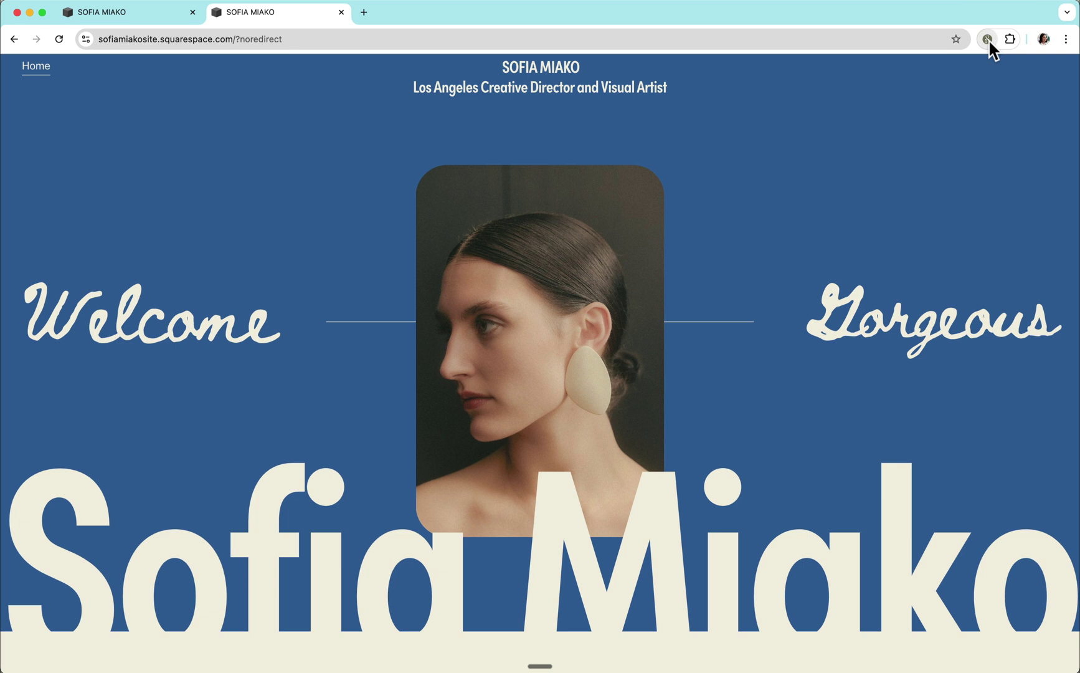
- Look up the selectors of the hero photo and blue hero section, then reload the homepage
{"action": "left_click", "coordinate": [987, 38]}
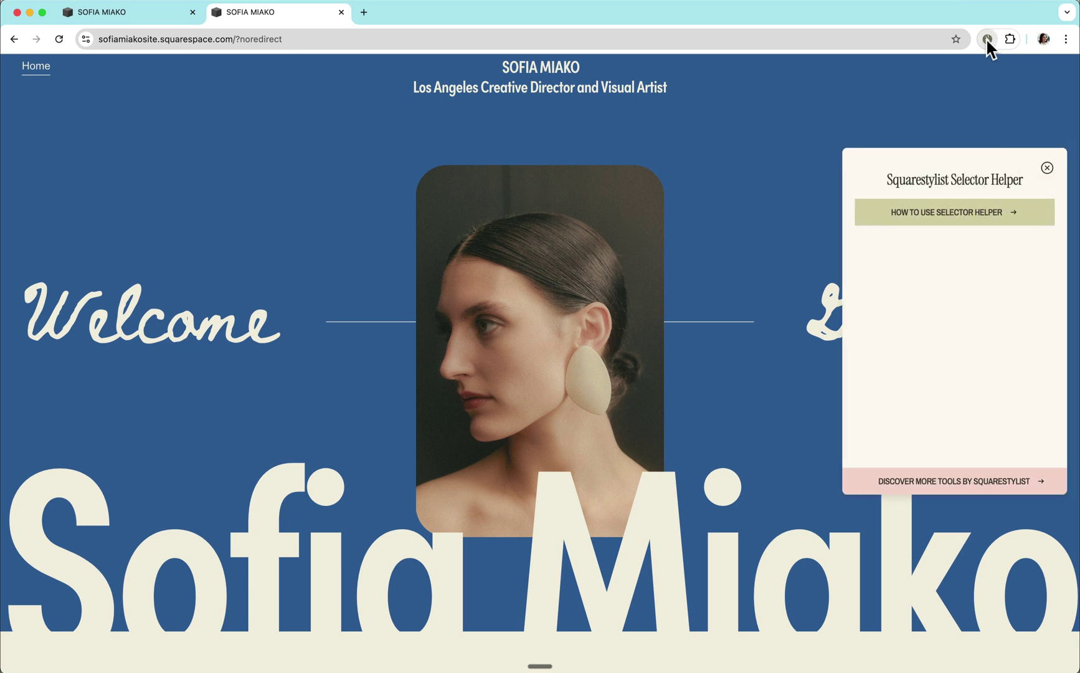
{"action": "left_click", "coordinate": [590, 278]}
{"action": "scroll", "coordinate": [919, 345], "scroll_direction": "down", "scroll_amount": 5}
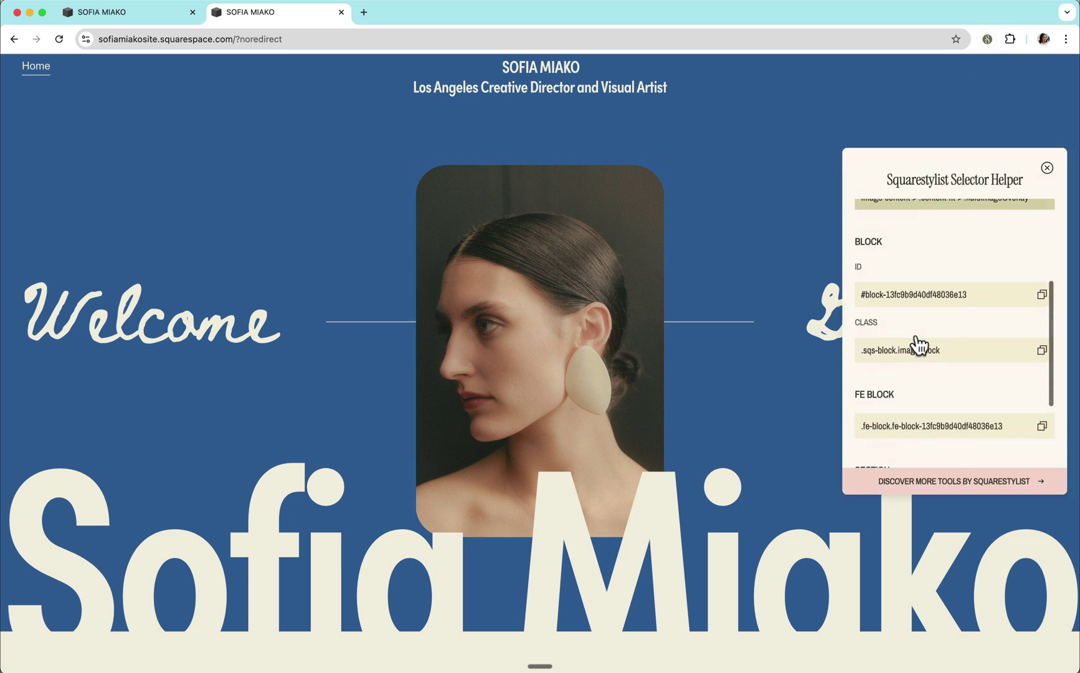
{"action": "scroll", "coordinate": [919, 345], "scroll_direction": "down", "scroll_amount": 3}
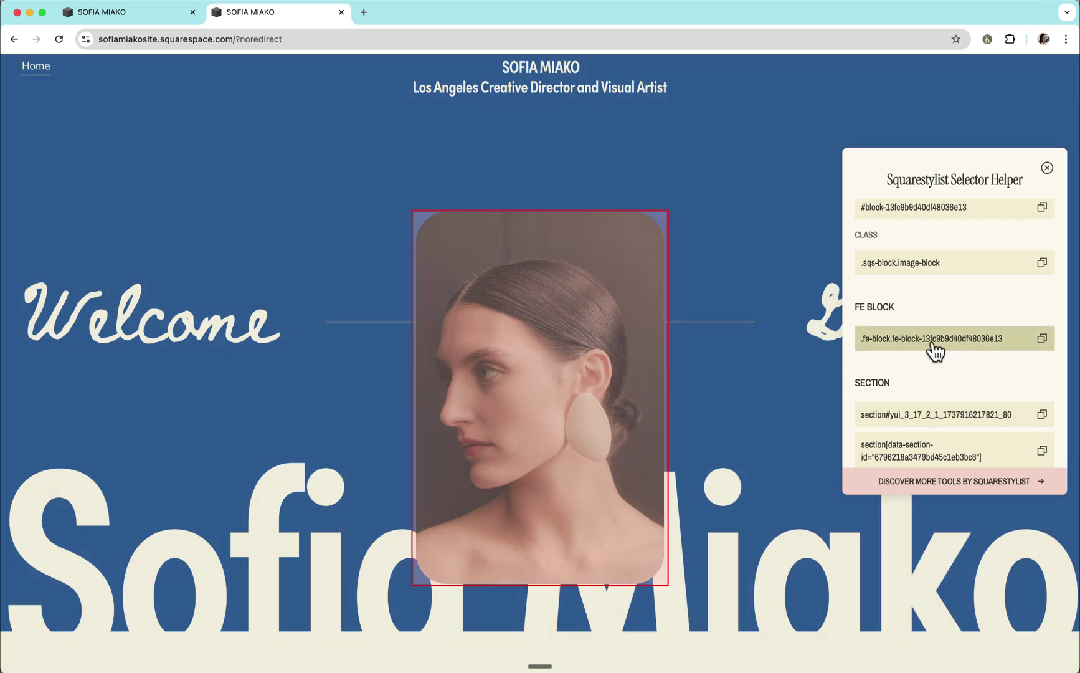
{"action": "left_click", "coordinate": [740, 212]}
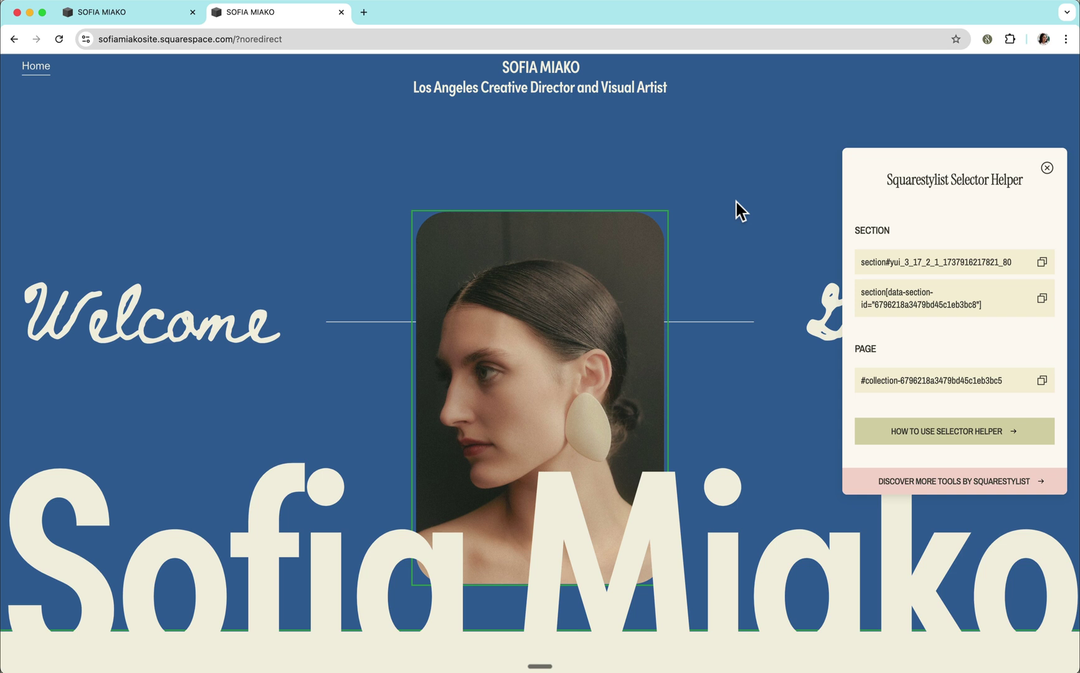
{"action": "key", "text": "super+r"}
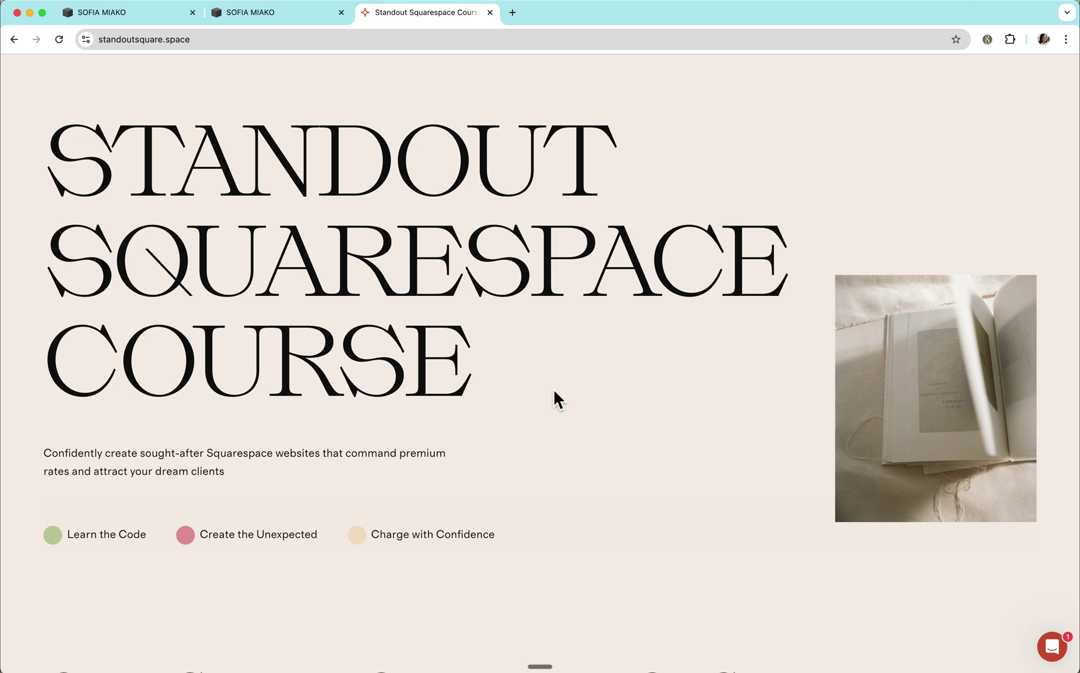
- Scroll down the Standout Squarespace course homepage
{"action": "scroll", "coordinate": [553, 392], "scroll_direction": "down", "scroll_amount": 15}
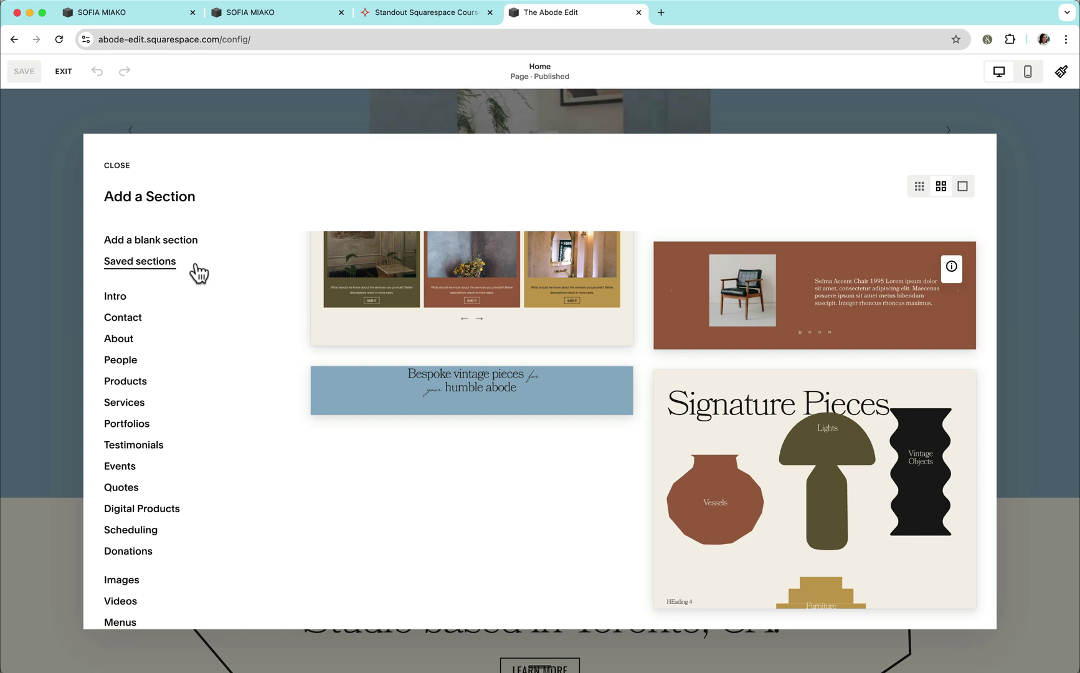
- Close the Add a Section dialog and duplicate The Abode Edit's image slideshow section
{"action": "left_click", "coordinate": [718, 124]}
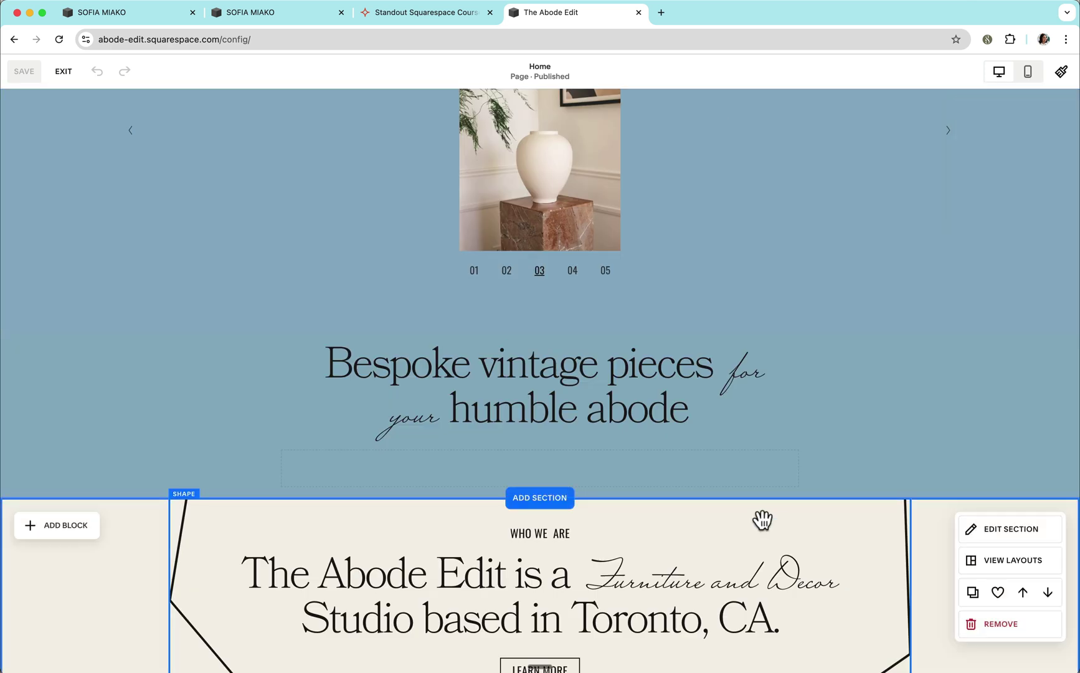
{"action": "scroll", "coordinate": [763, 518], "scroll_direction": "up", "scroll_amount": 3}
{"action": "scroll", "coordinate": [761, 517], "scroll_direction": "down", "scroll_amount": 3}
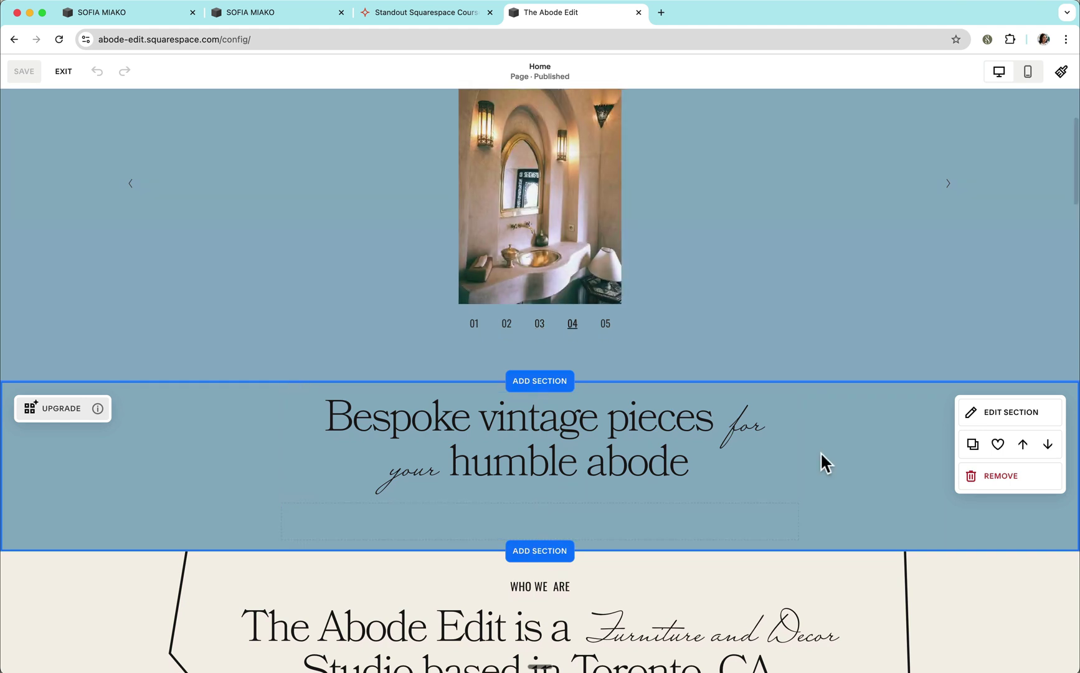
{"action": "scroll", "coordinate": [821, 453], "scroll_direction": "up", "scroll_amount": 5}
{"action": "left_click", "coordinate": [973, 295]}
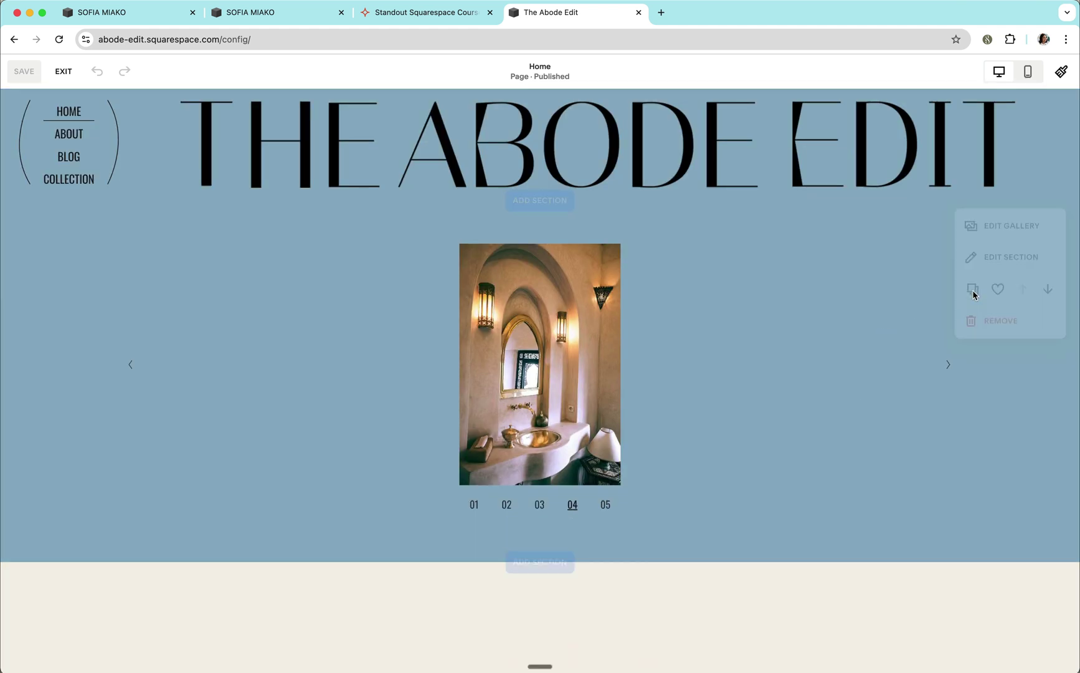